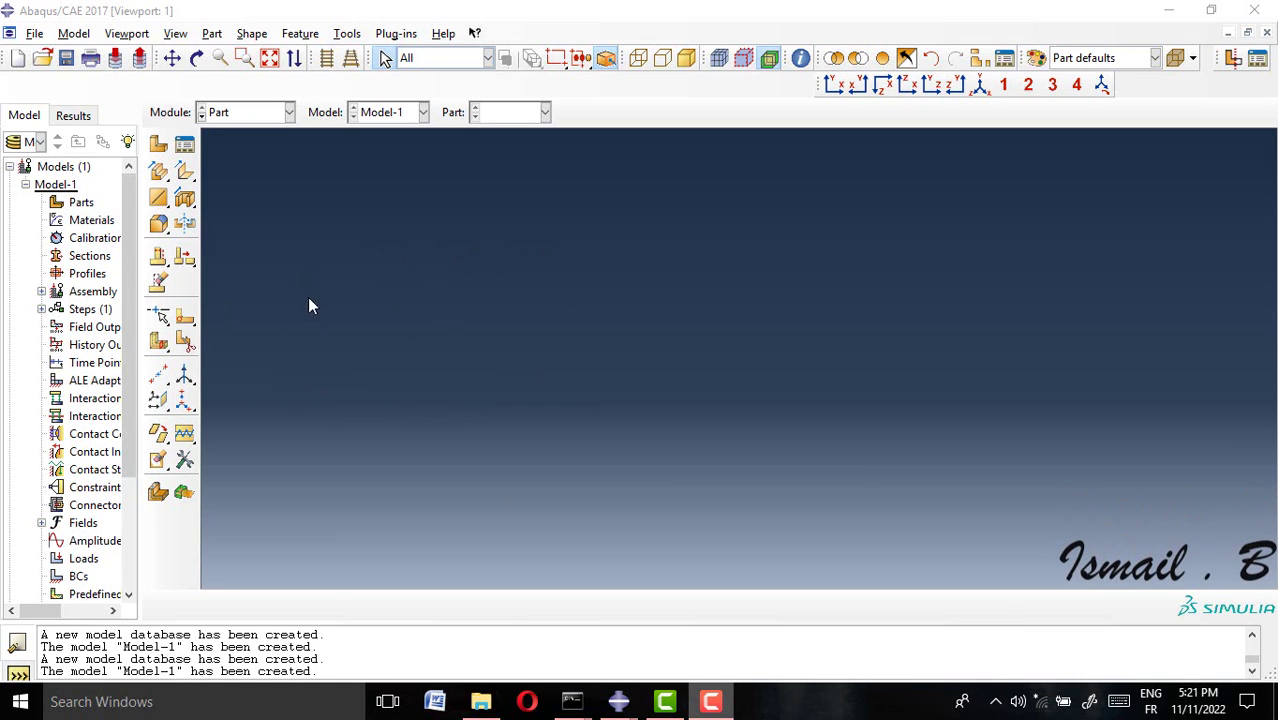
Step: Create a 3D deformable solid extrusion part named BEAM with an approximate size of 2000, and dismiss the part manager
click(184, 144)
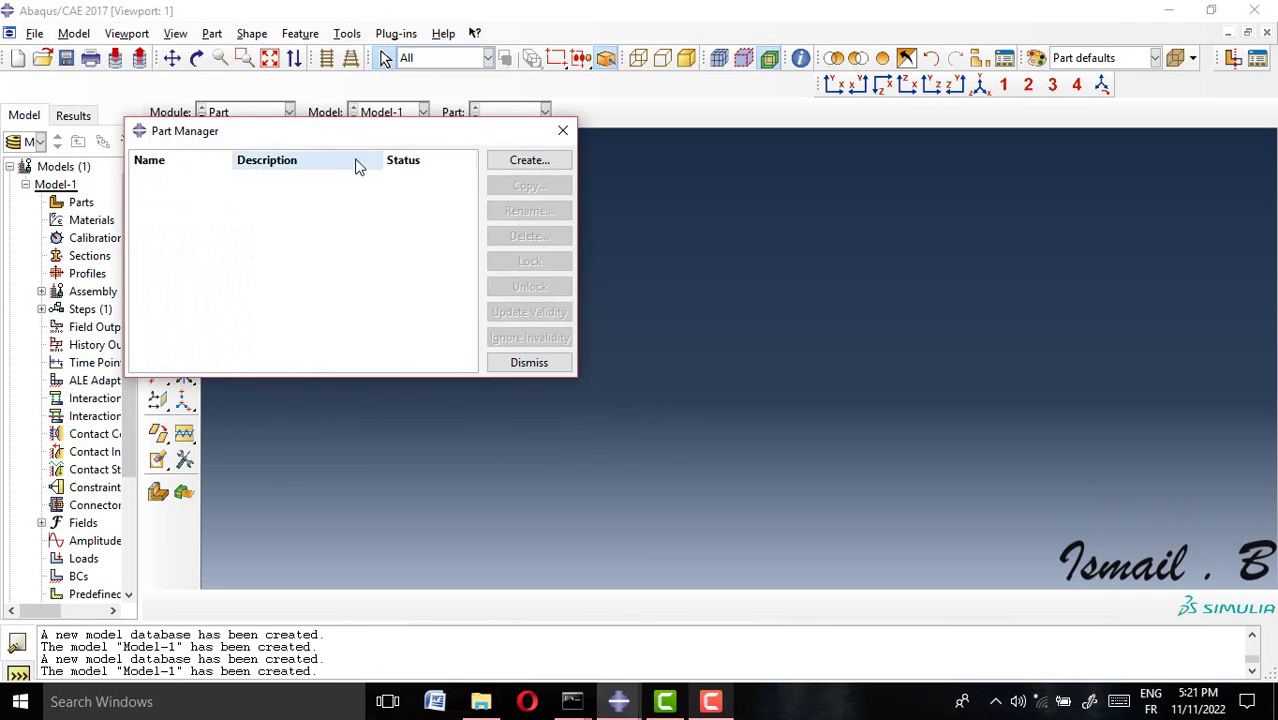
drag(384, 140, 436, 188)
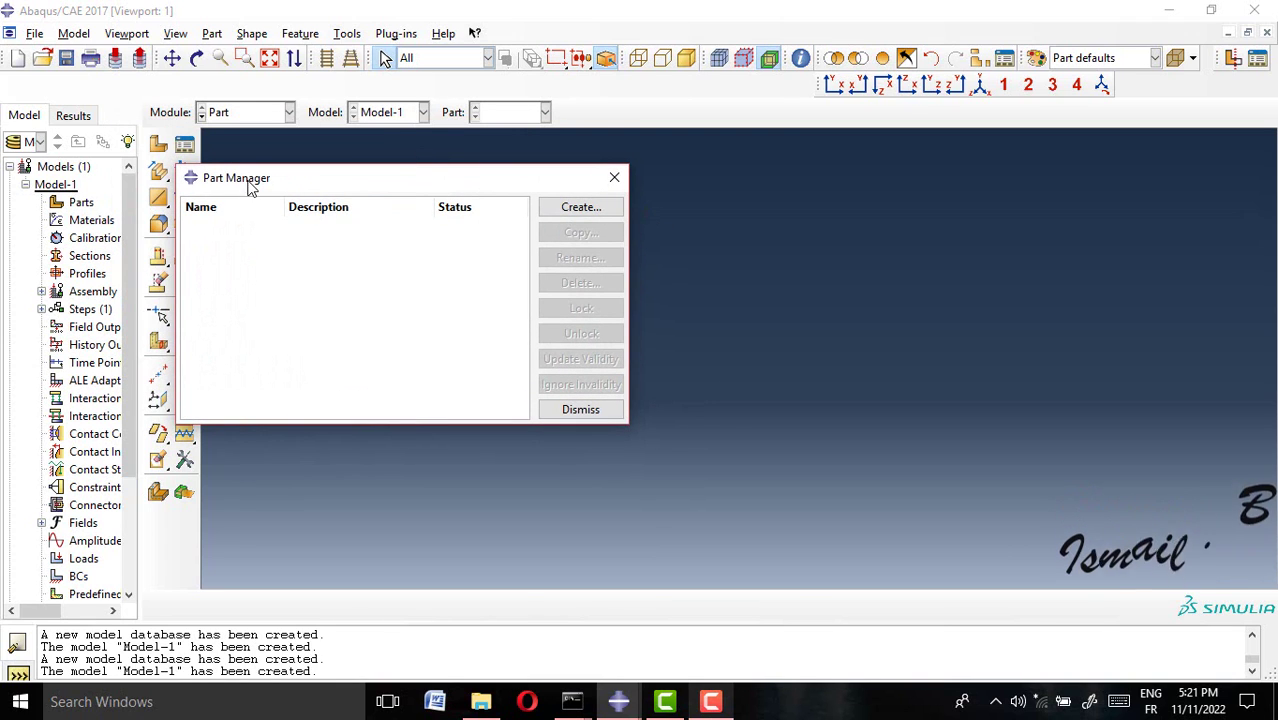
click(585, 209)
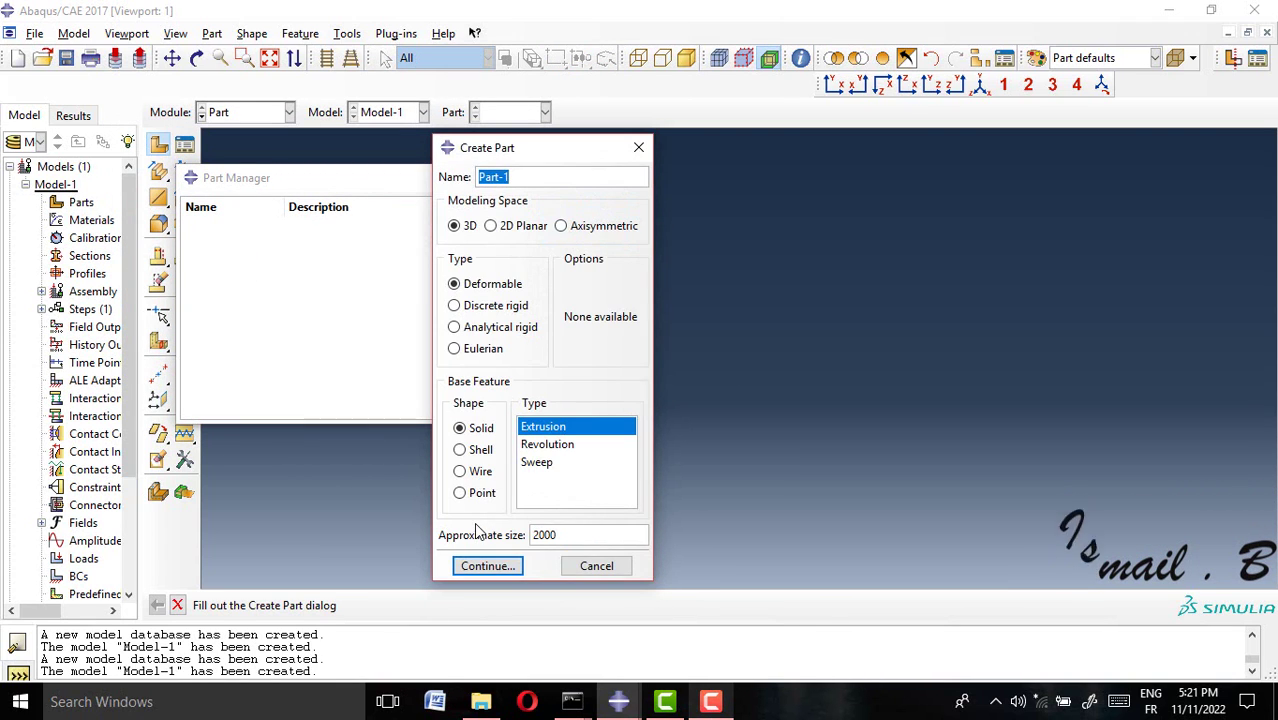
text(BEAM)
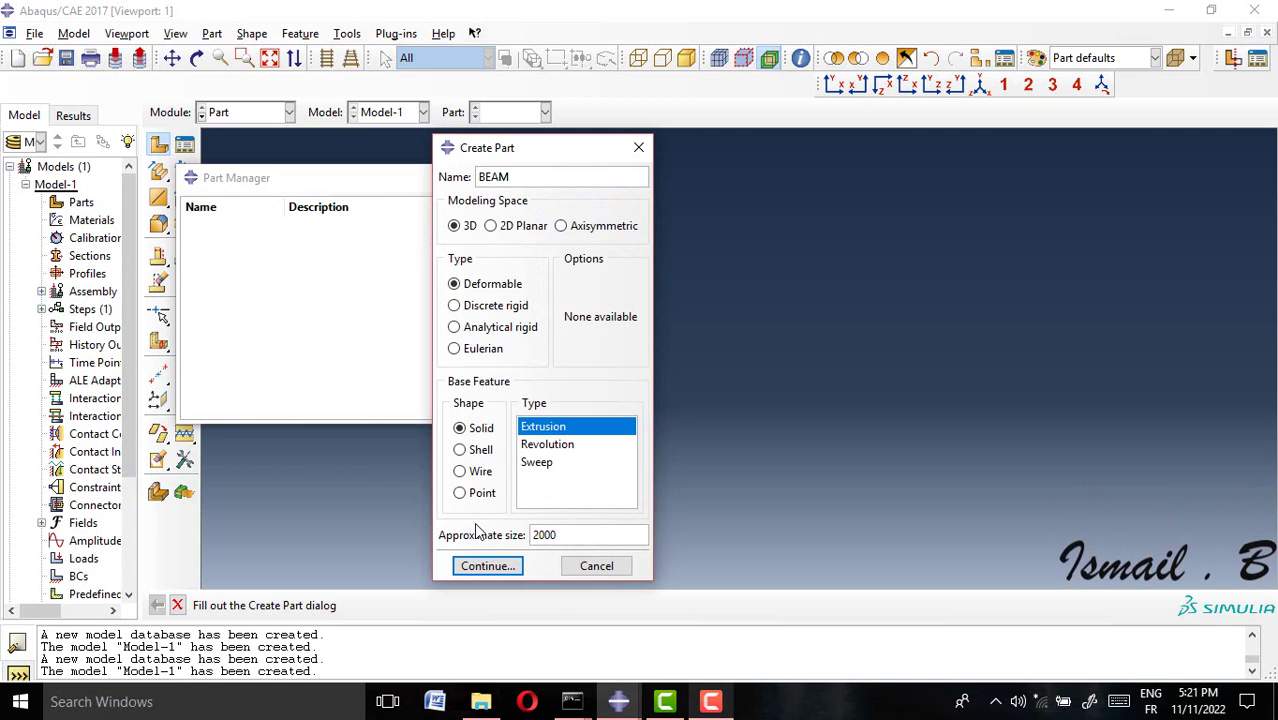
drag(568, 535, 519, 536)
click(582, 537)
click(507, 567)
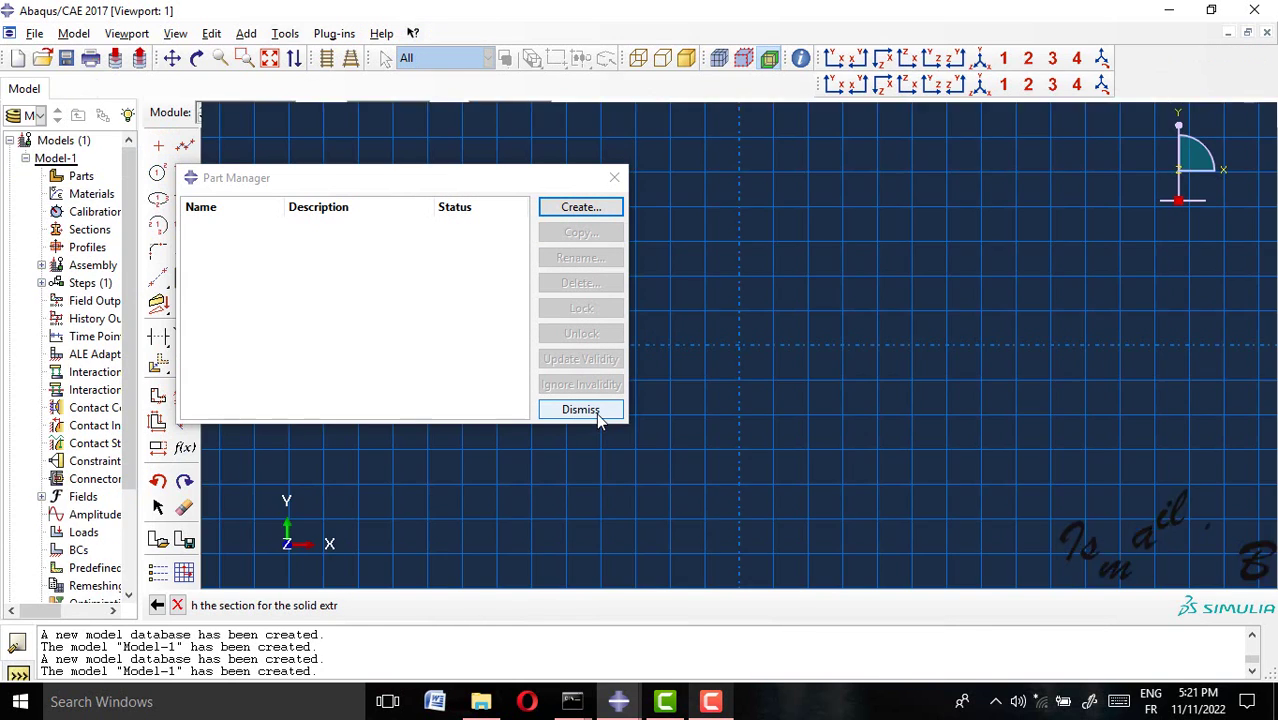
click(580, 410)
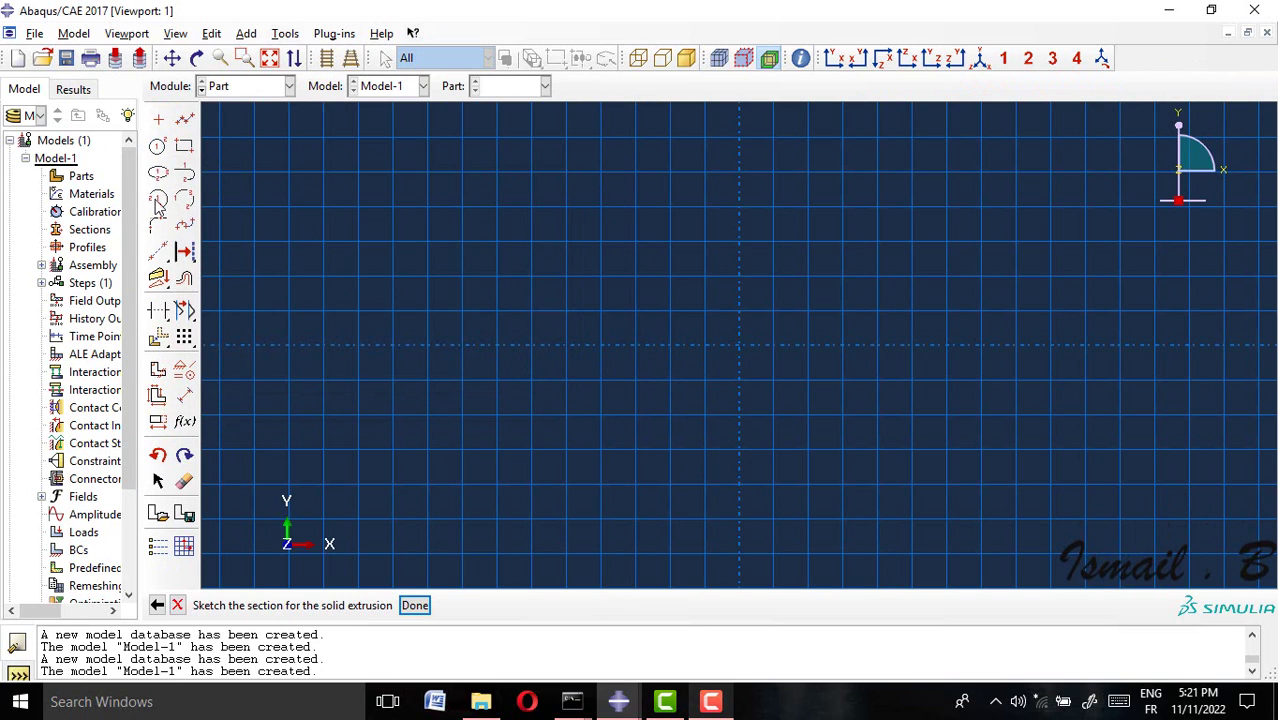
Step: Sketch a horizontal rectangle about 912 by 125 above the horizontal axis, spanning the vertical axis
click(185, 147)
click(427, 223)
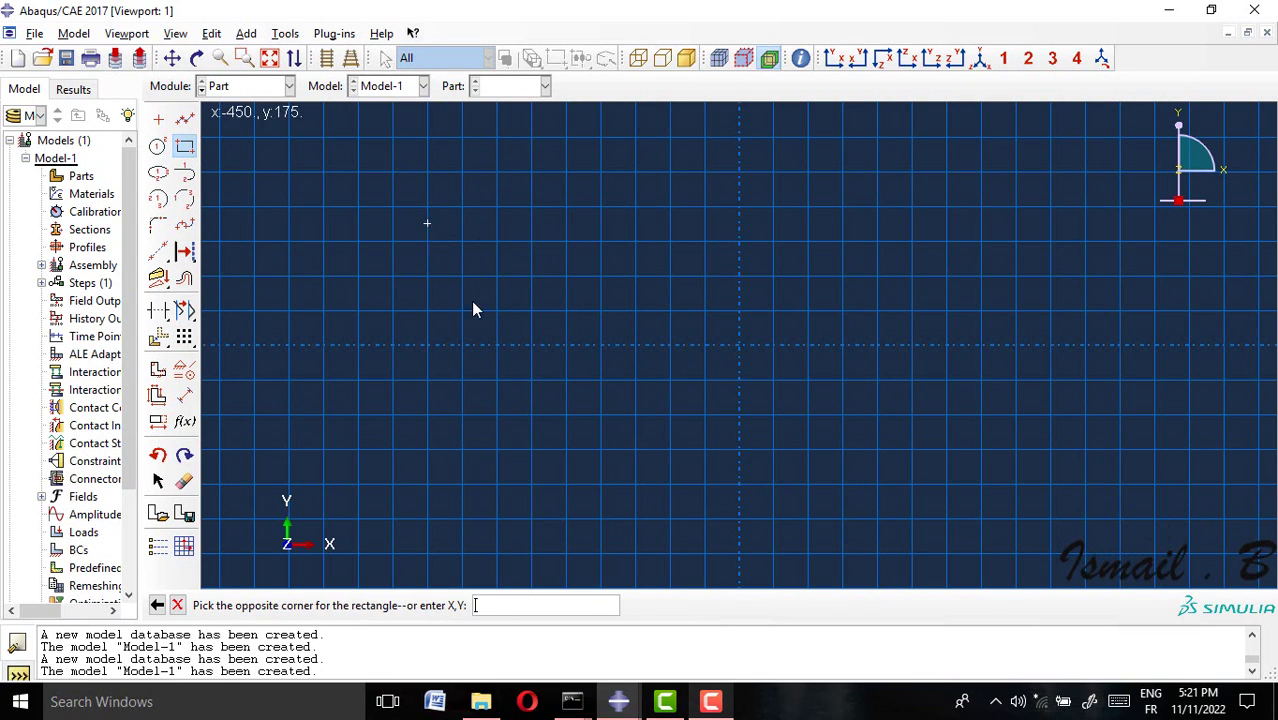
click(1059, 310)
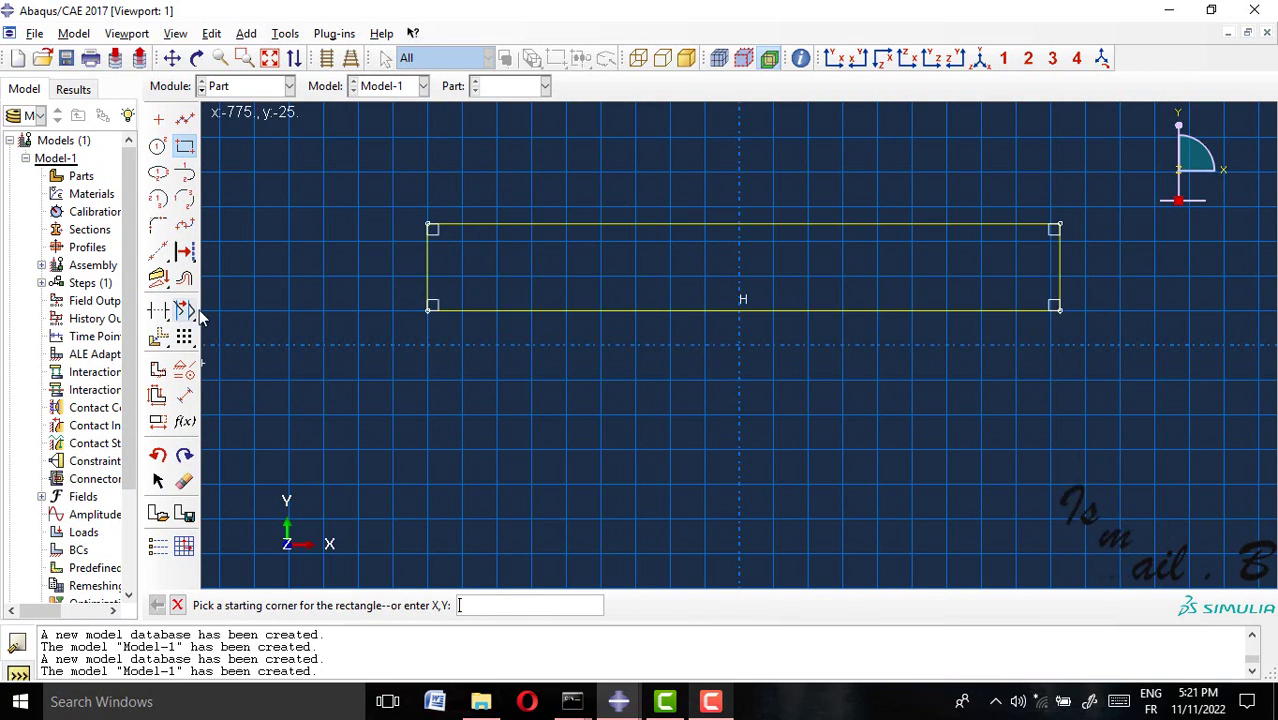
Step: Dimension the rectangle's lower horizontal edge and set its length to 1000
click(185, 396)
click(535, 311)
click(567, 398)
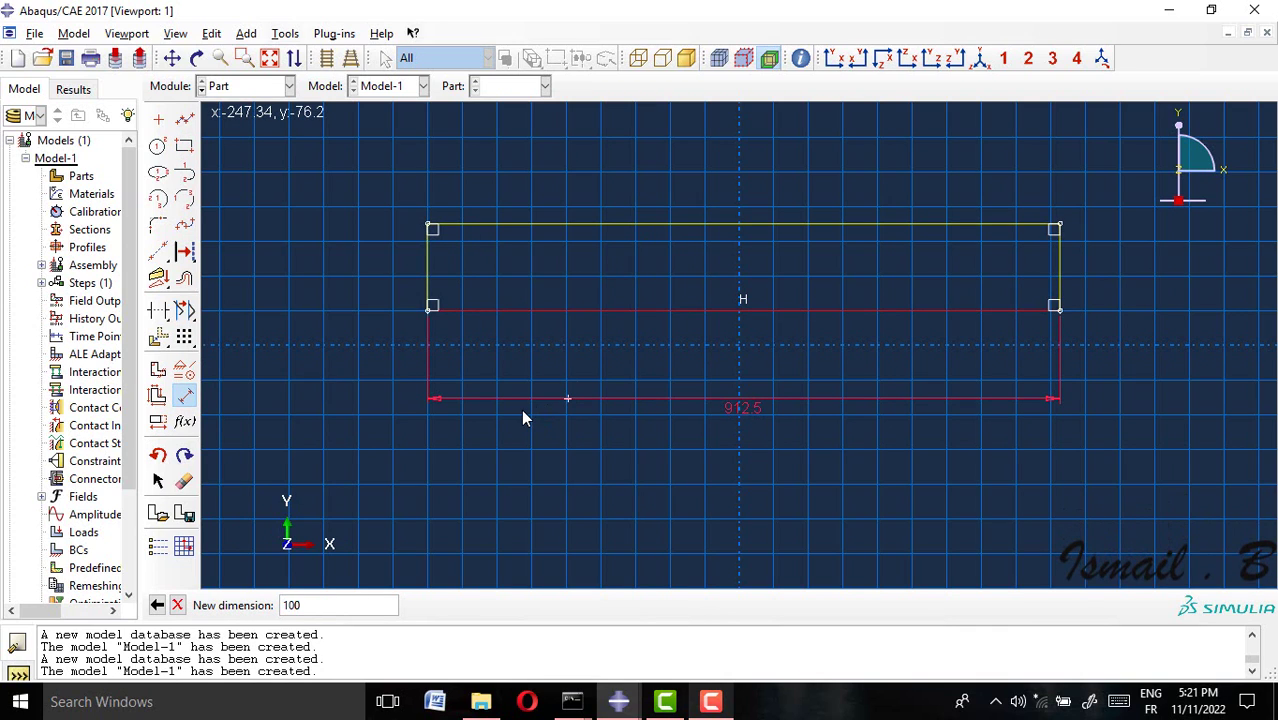
text(1000)
key(Return)
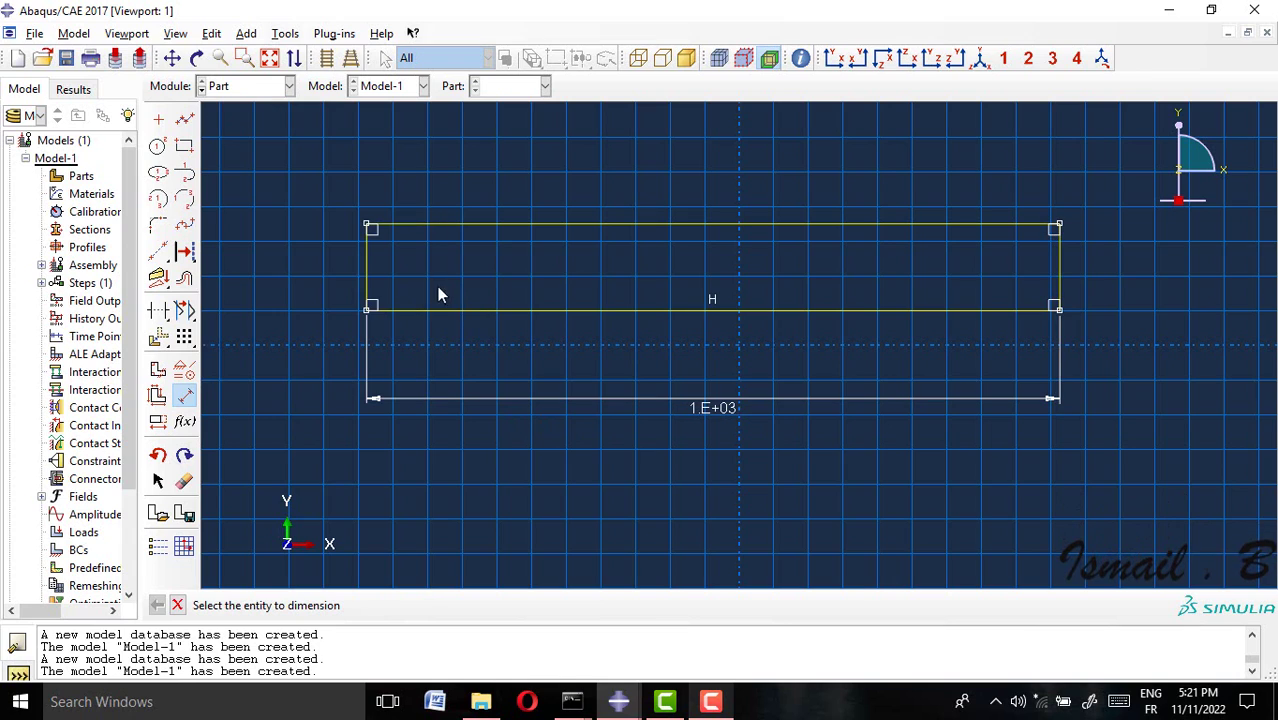
Step: Dimension the rectangle's left vertical edge, set its height to 200, and end dimensioning
click(366, 285)
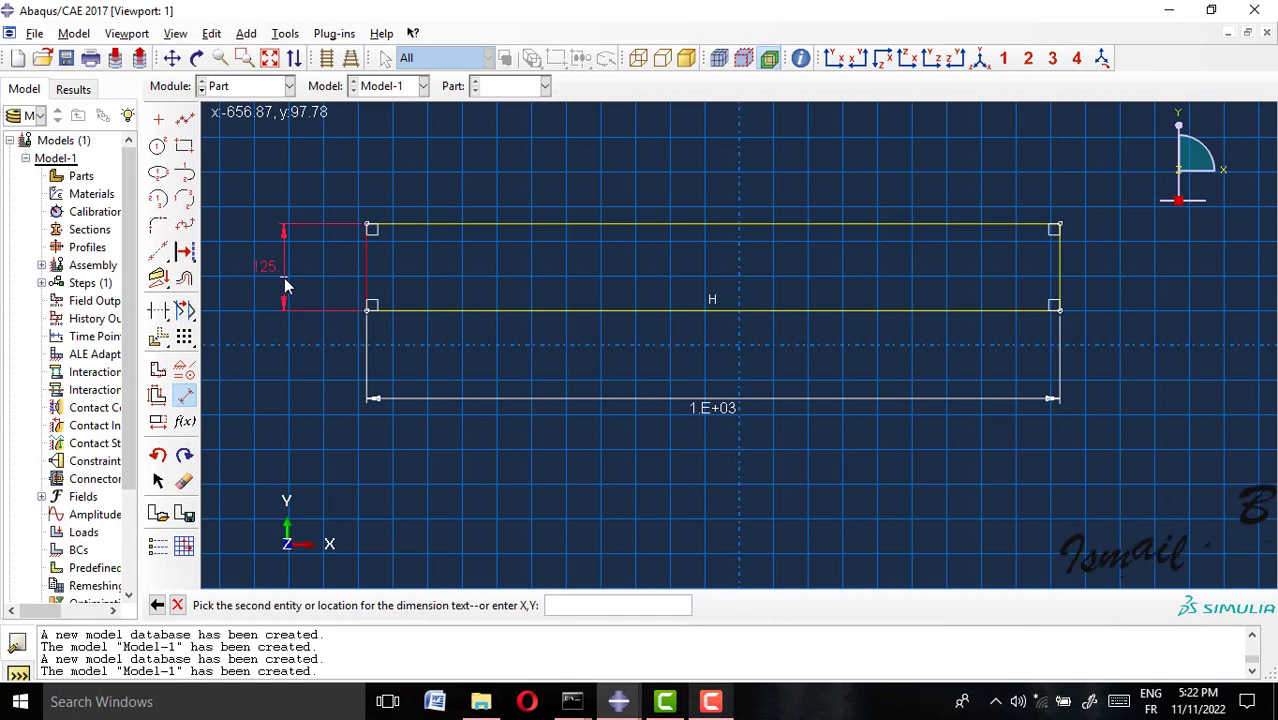
click(284, 283)
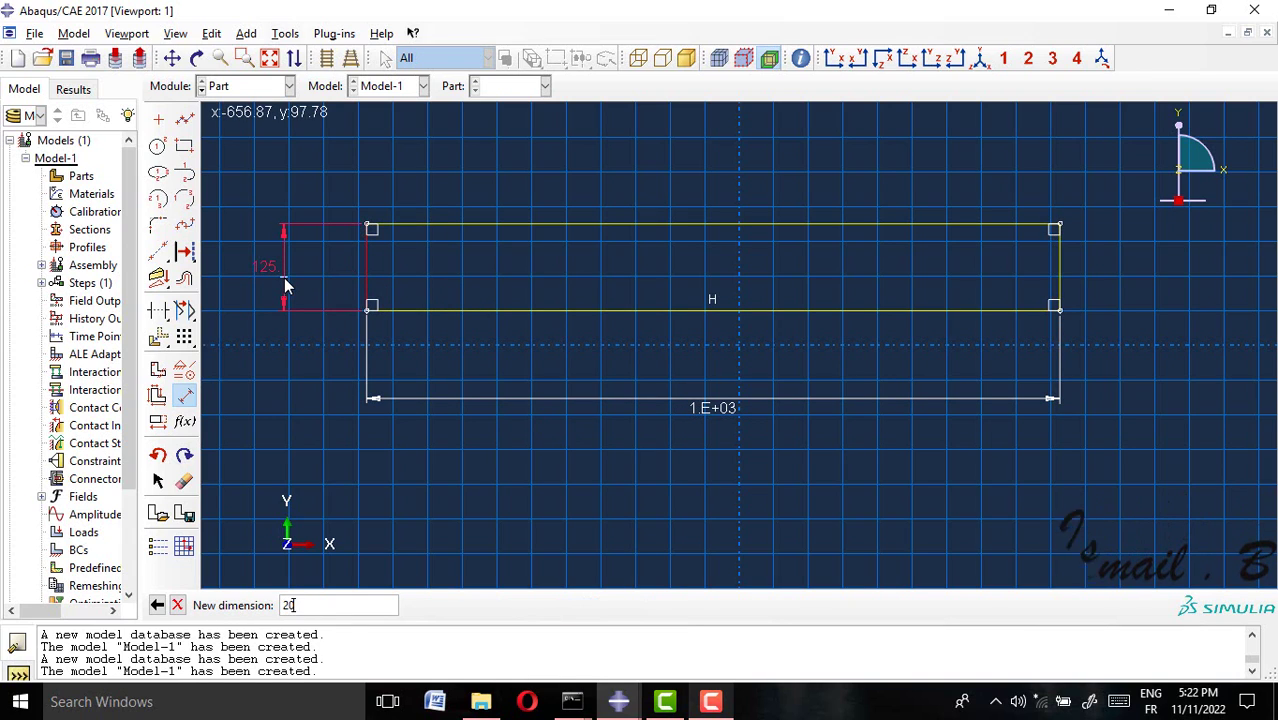
key(Return)
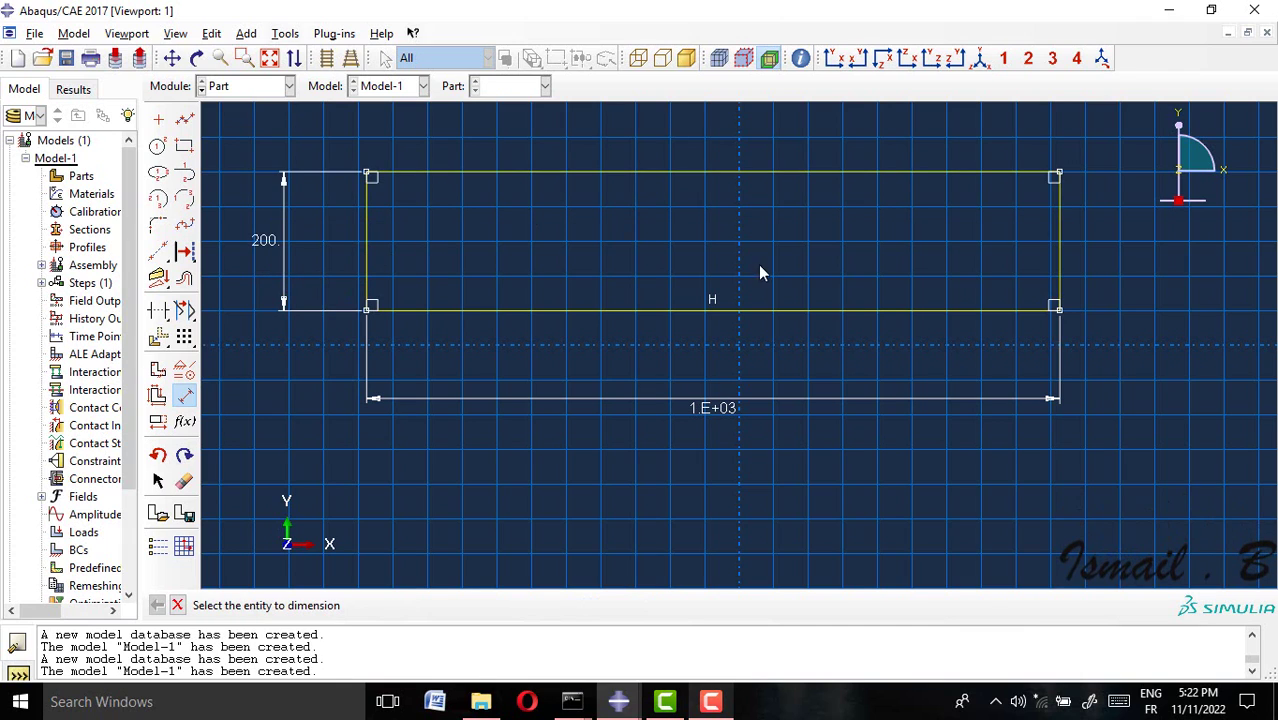
click(177, 605)
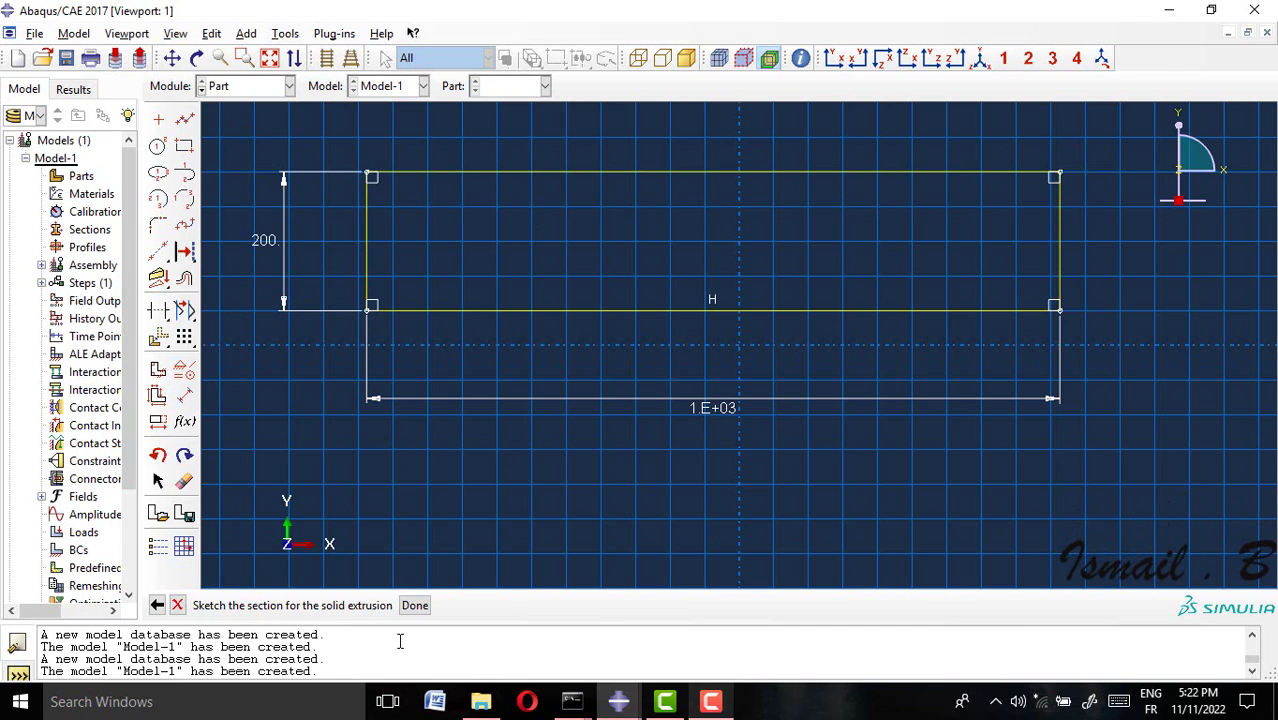
Step: Finish the section sketch and extrude it into the solid beam without twist or draft
click(414, 605)
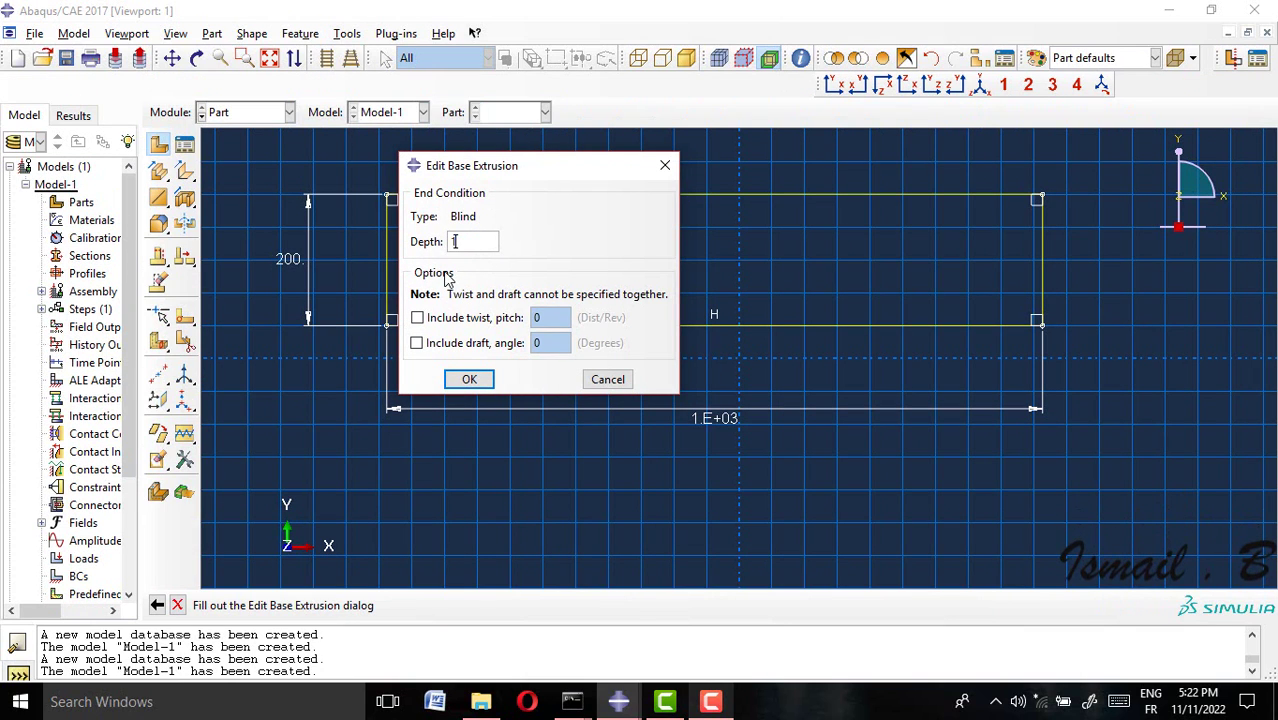
click(474, 380)
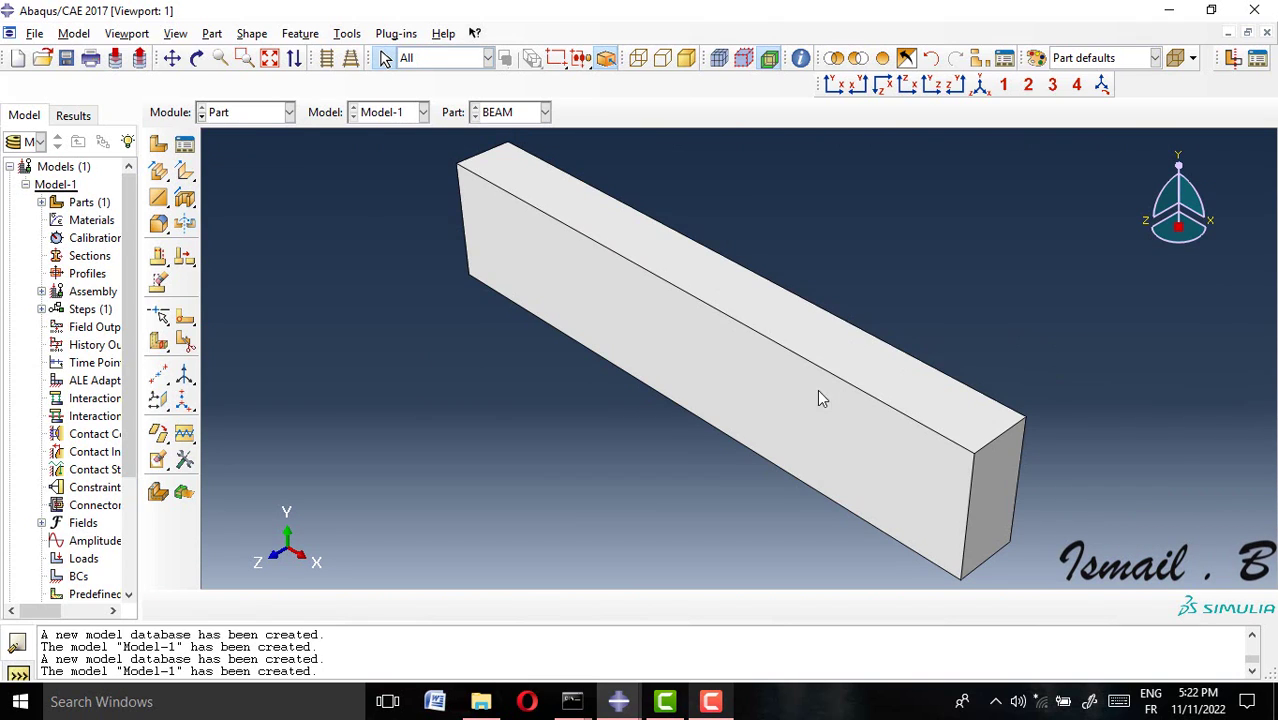
scroll(828, 399, down, 1)
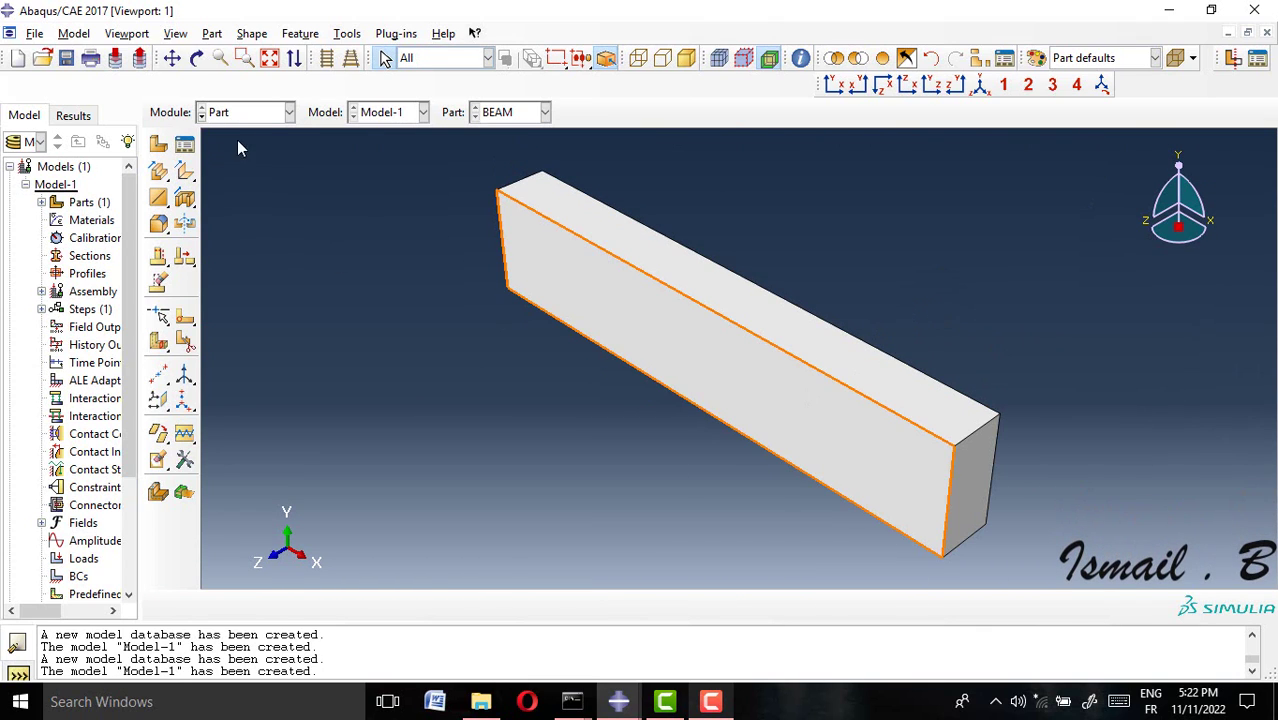
Step: Switch to the Property module and copy the STEEL material from the material library into the current model
click(265, 116)
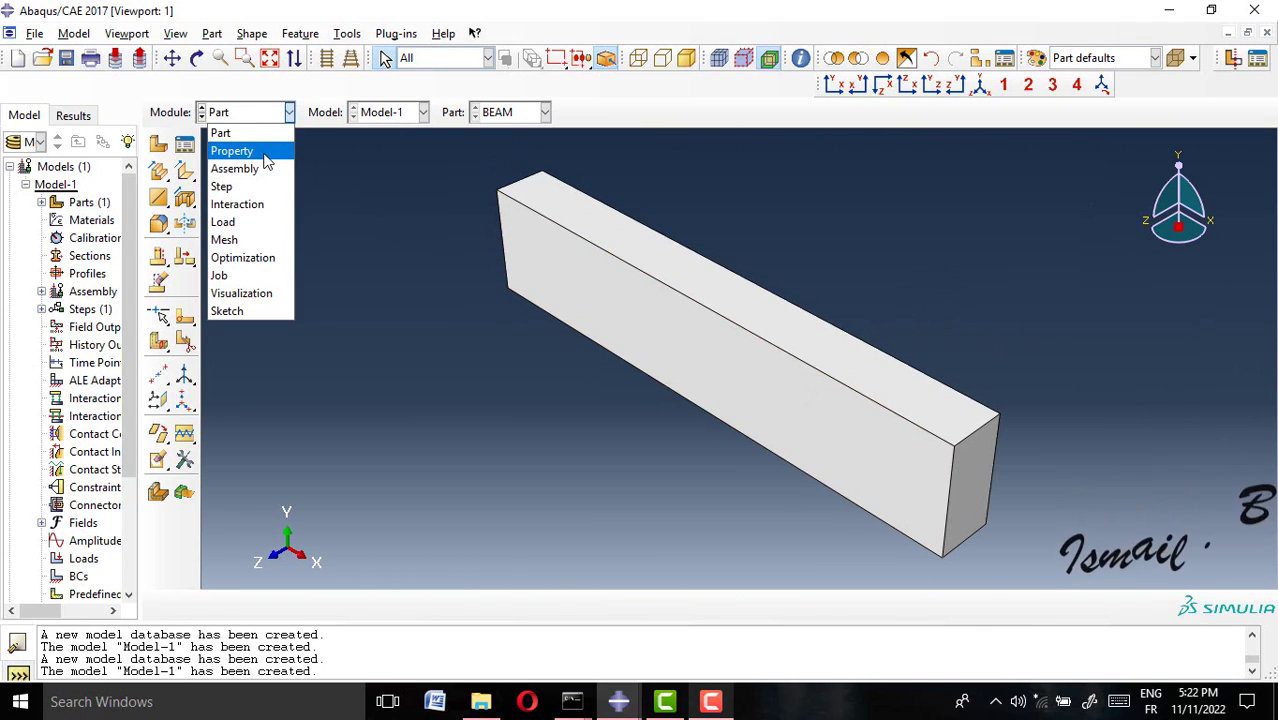
click(242, 150)
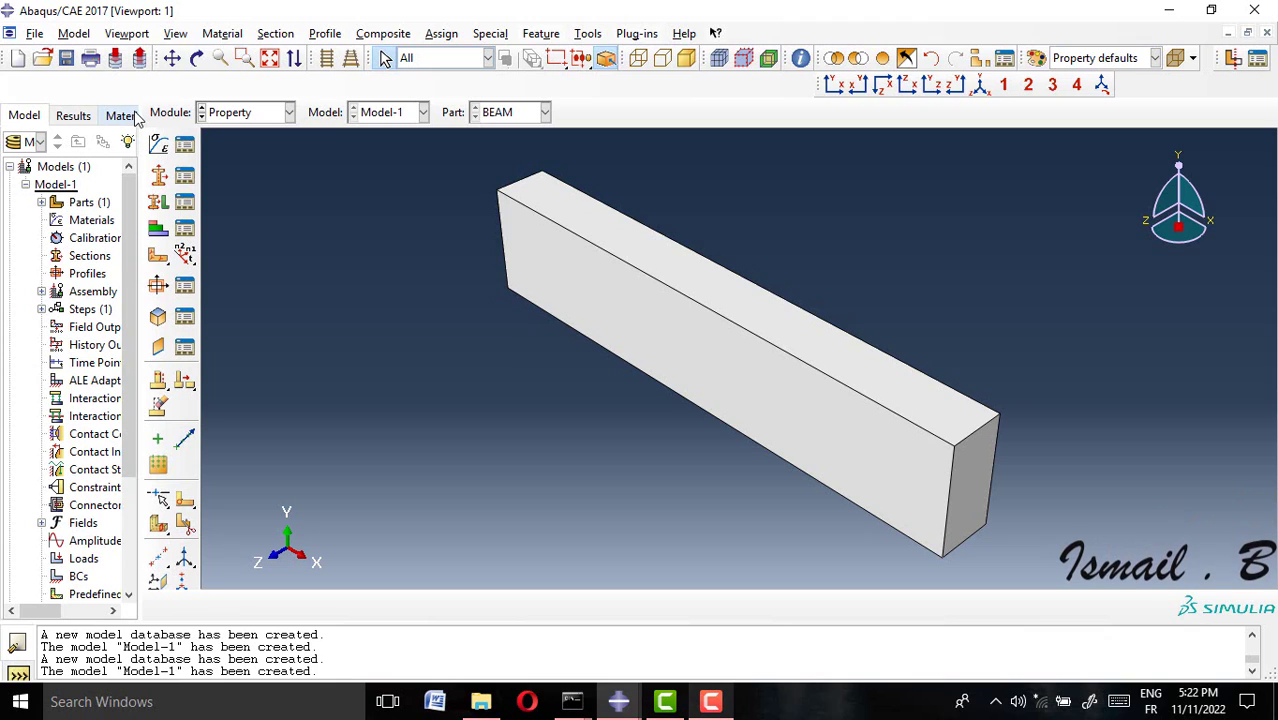
click(120, 116)
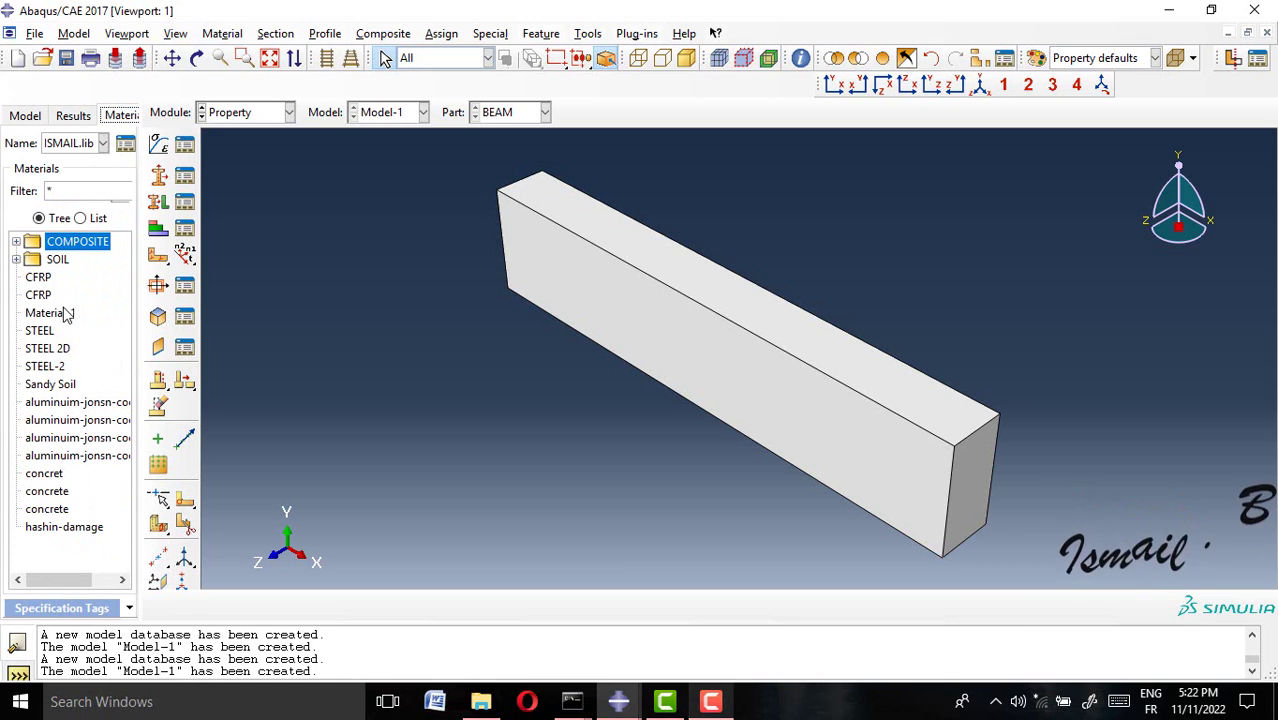
drag(45, 338, 208, 170)
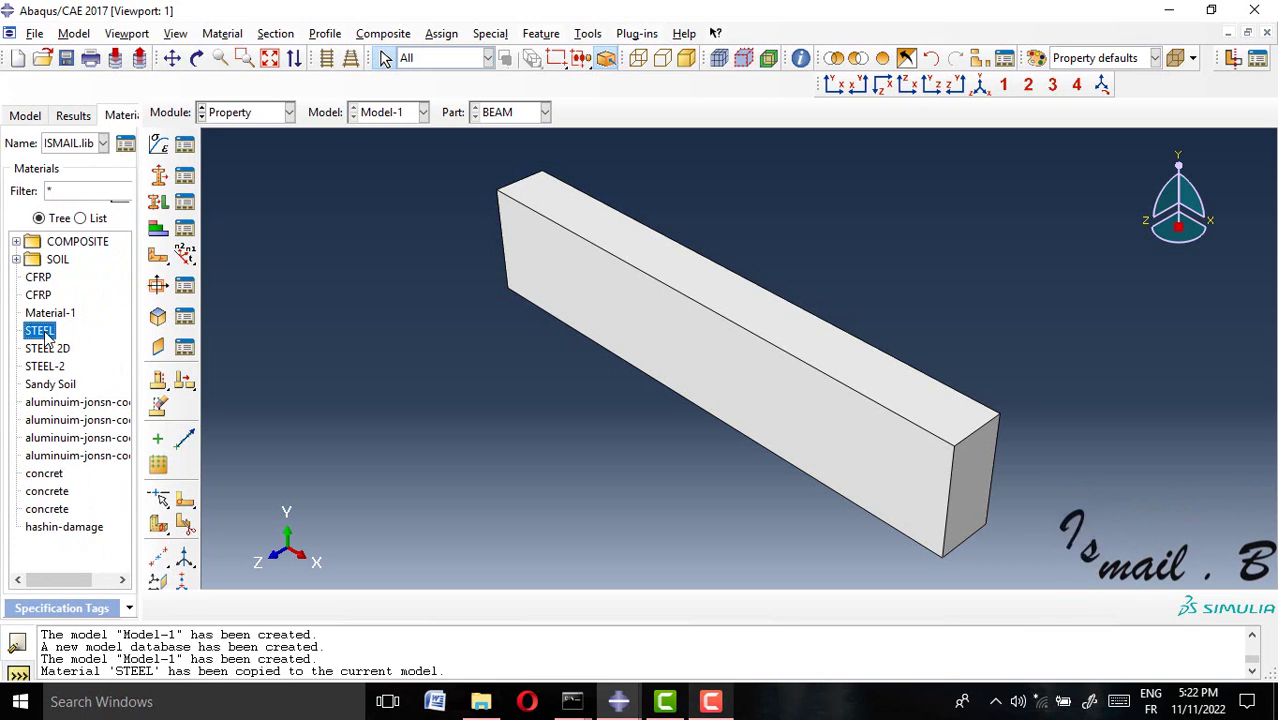
Step: Open the STEEL material's definition for editing
click(185, 147)
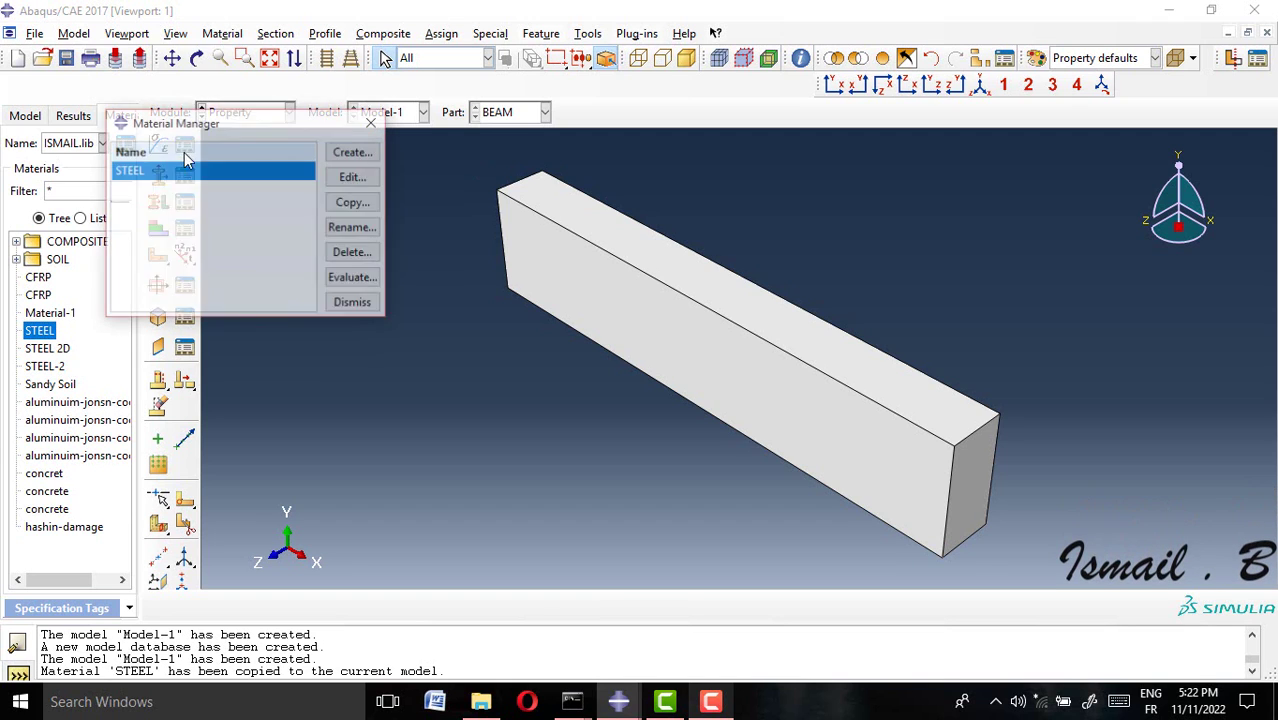
drag(328, 132, 360, 122)
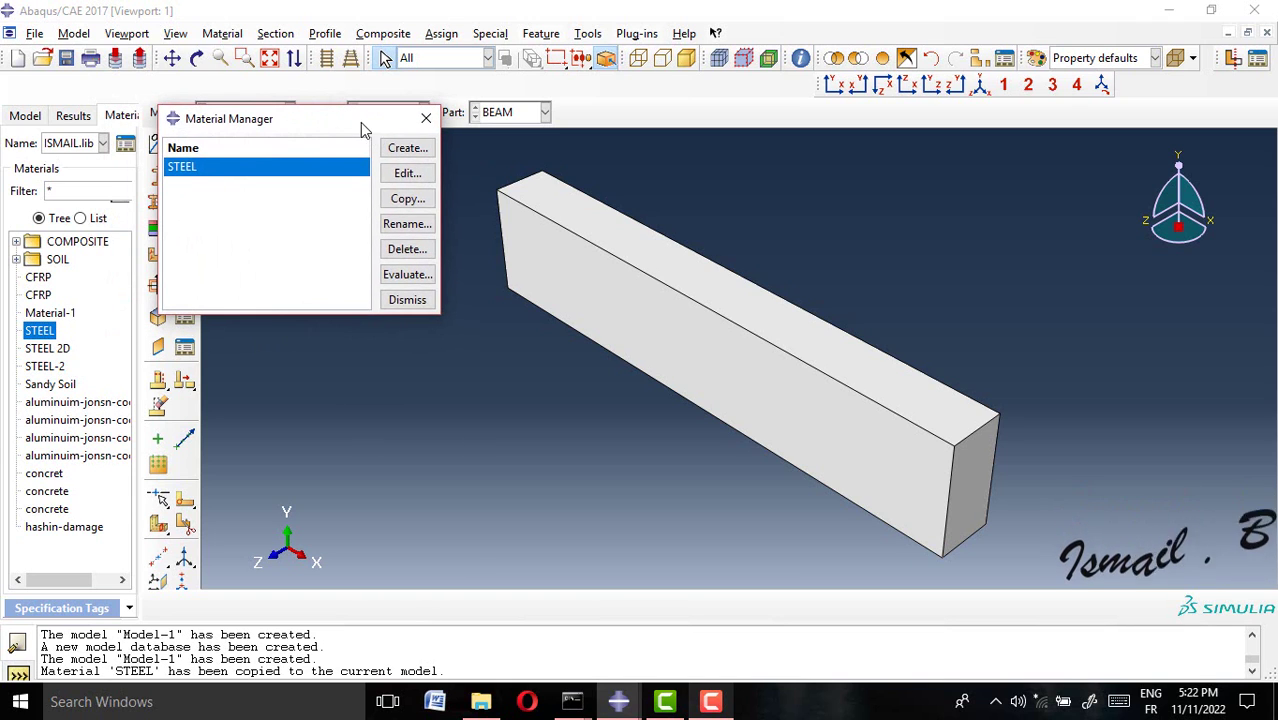
click(404, 176)
drag(262, 46, 452, 17)
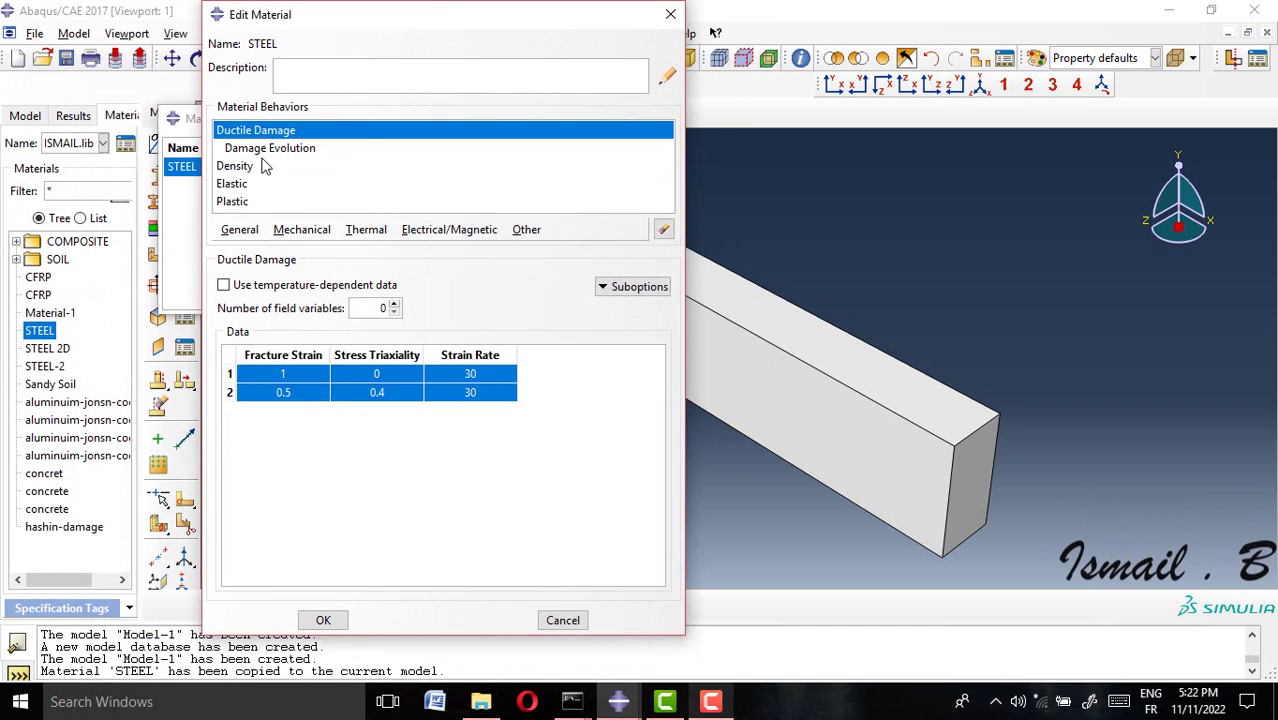
Step: Examine the density, elastic constants, and the yield stress and plastic strain table of the STEEL material
click(233, 201)
click(236, 166)
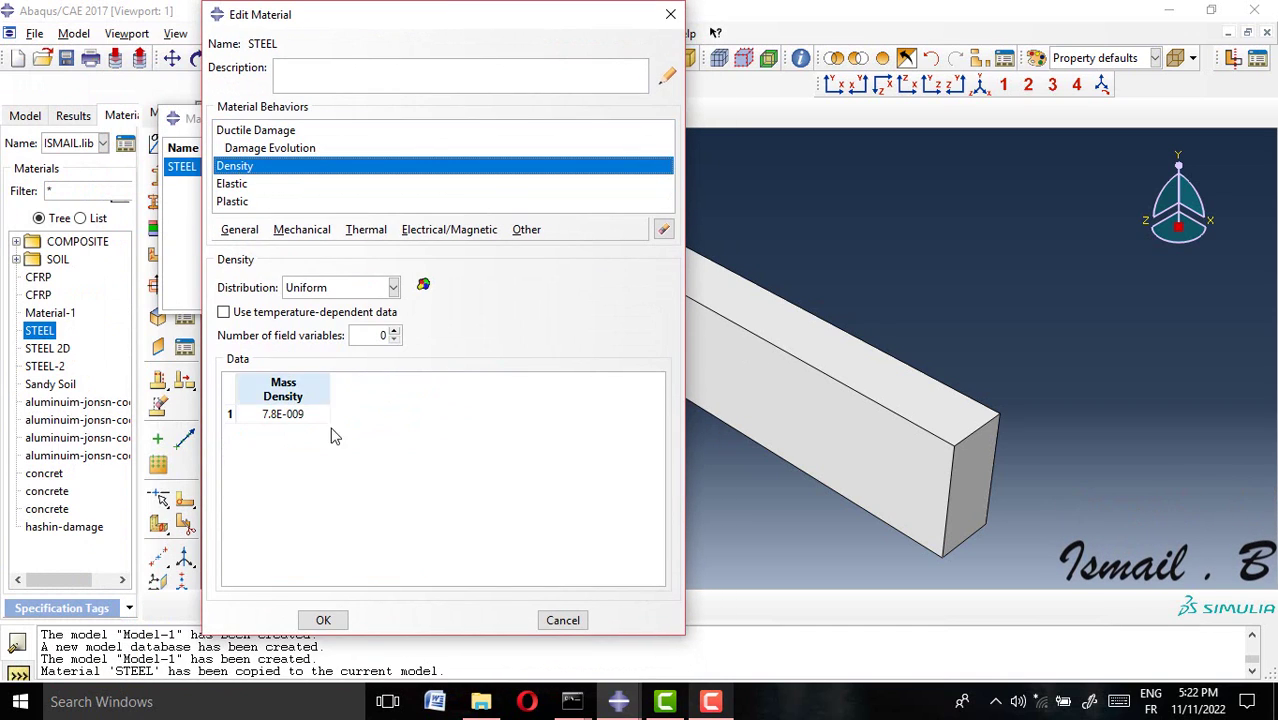
click(282, 416)
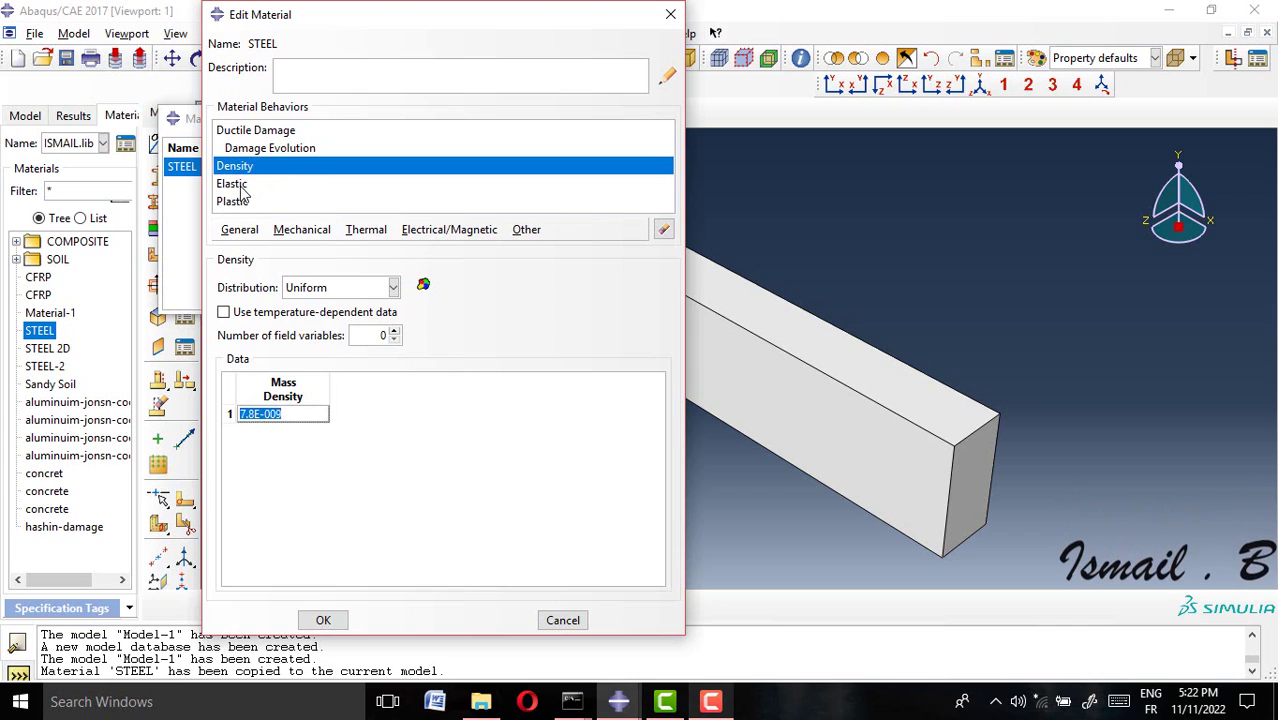
click(238, 183)
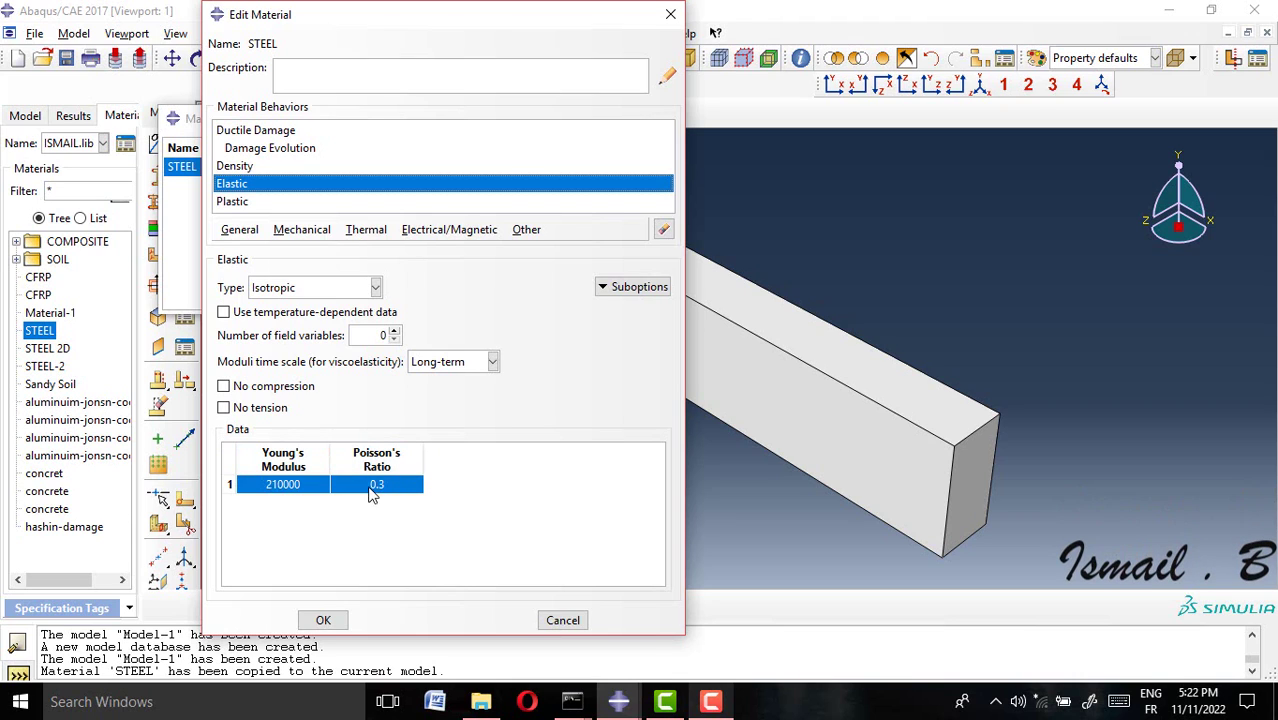
click(300, 201)
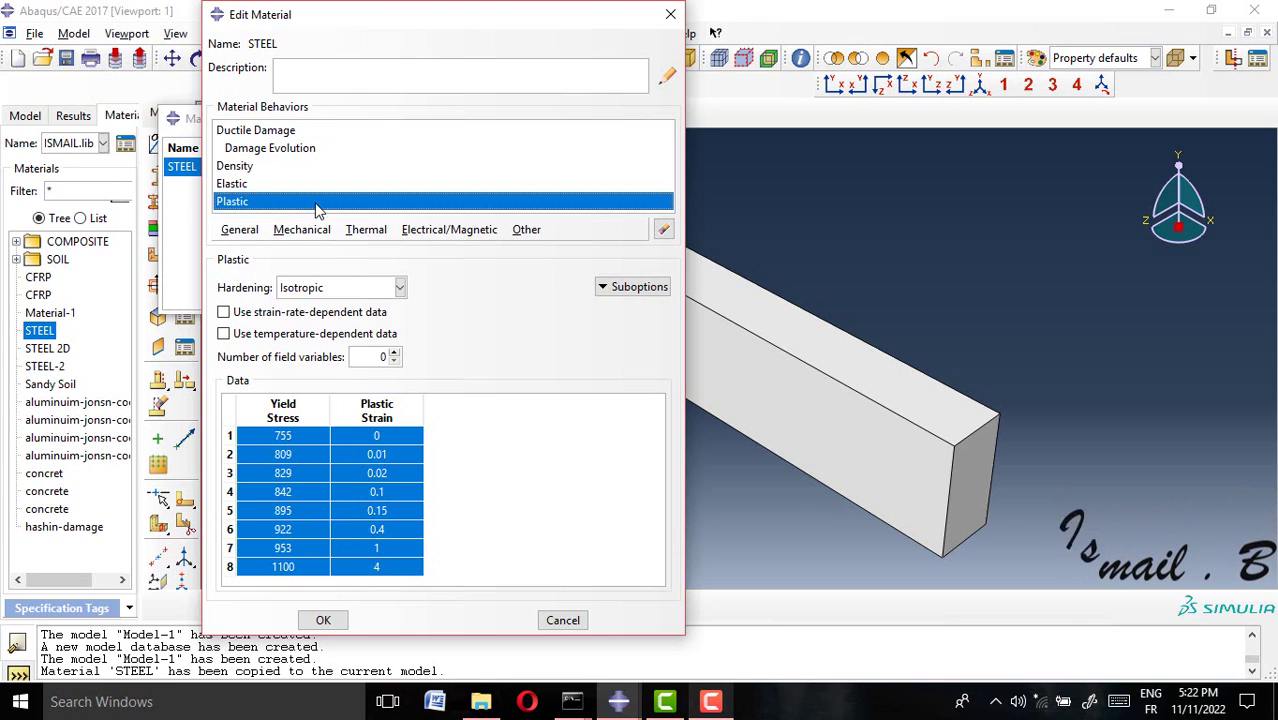
click(287, 416)
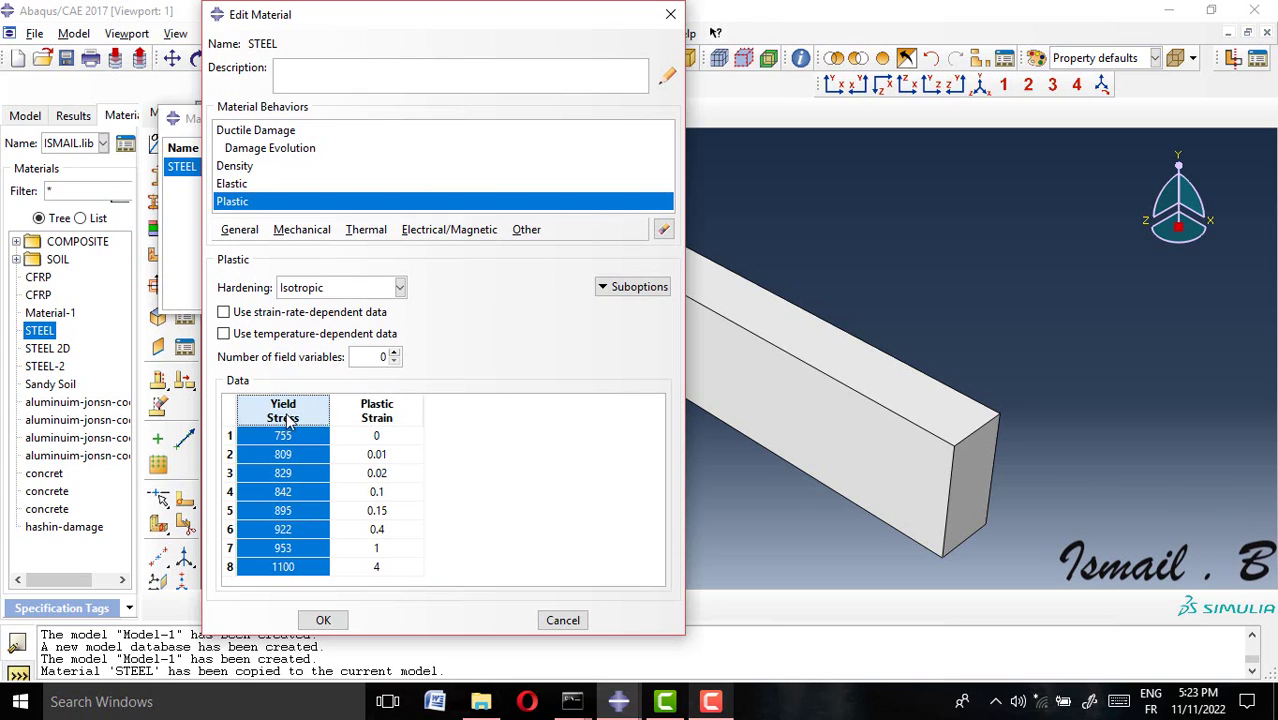
click(377, 411)
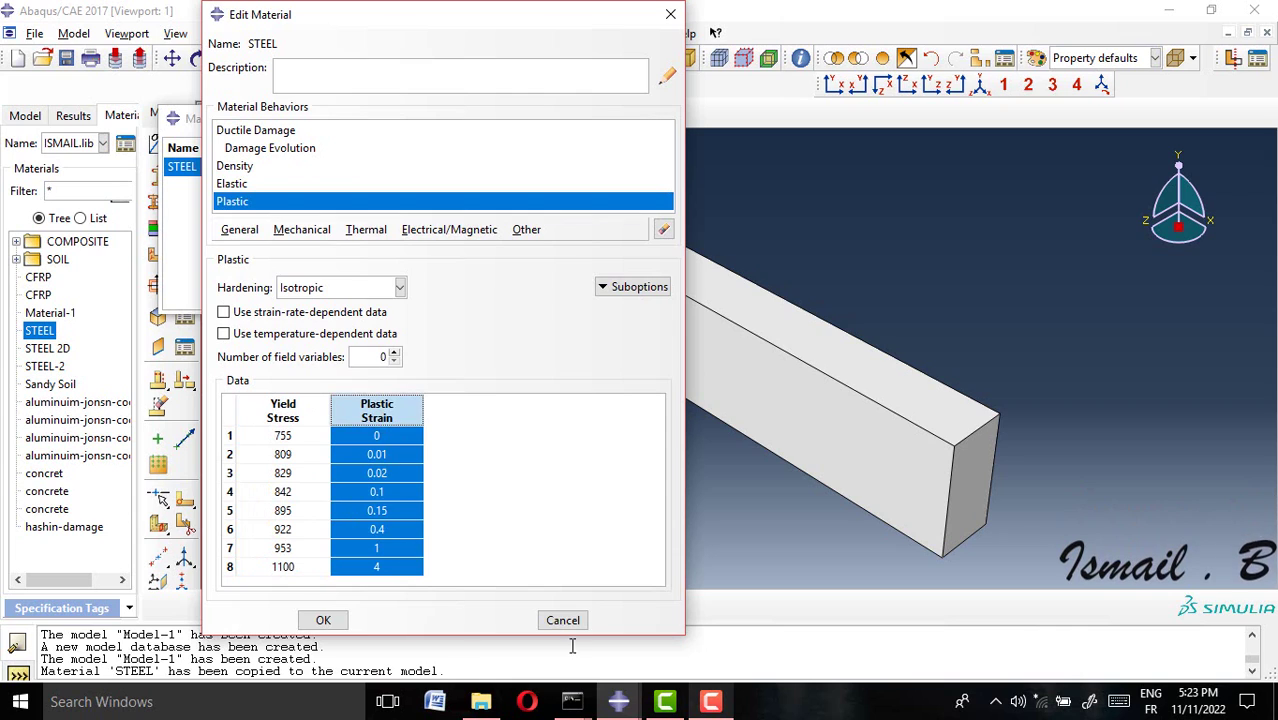
drag(290, 440, 422, 563)
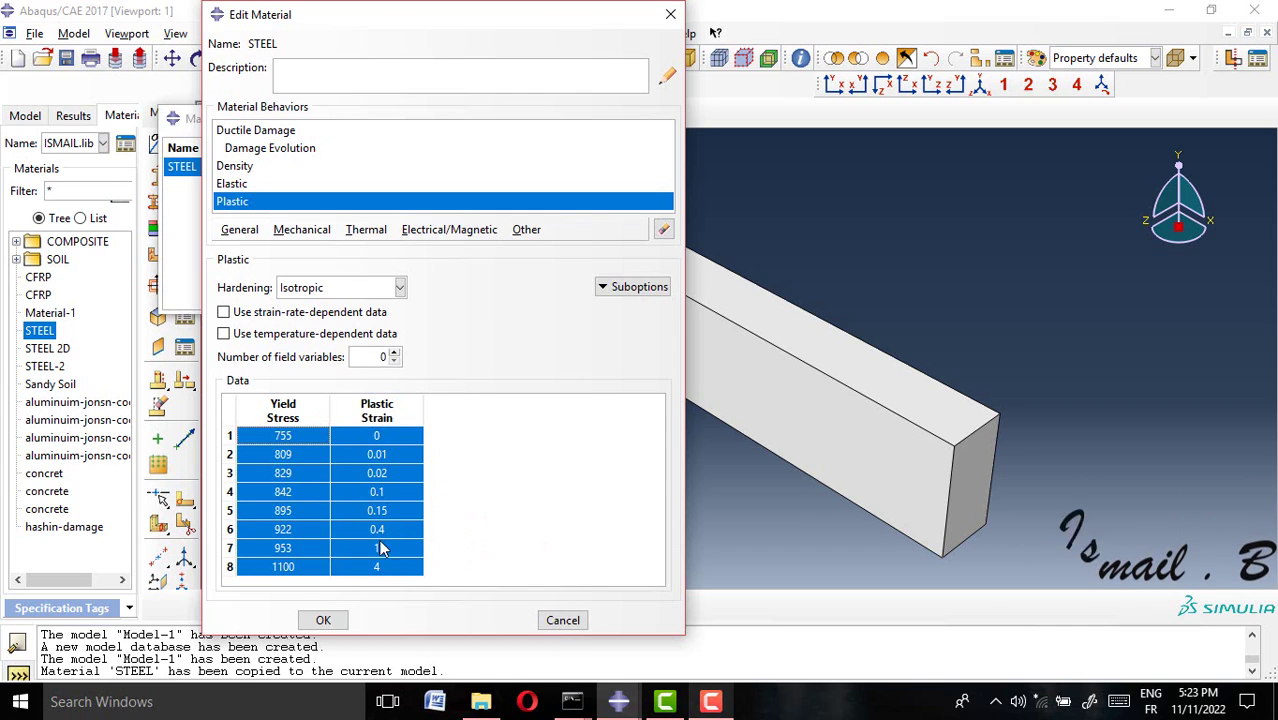
Step: Delete the Ductile Damage behavior together with its Damage Evolution suboption from the STEEL material
click(256, 131)
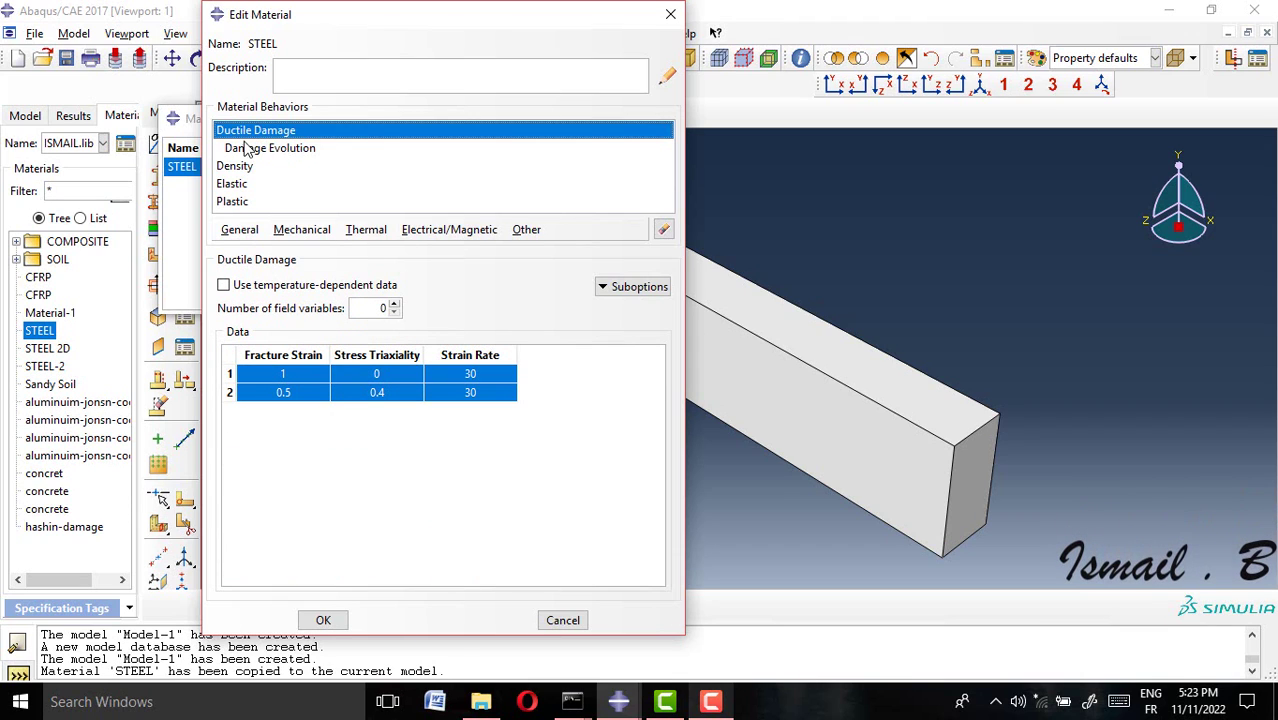
click(272, 152)
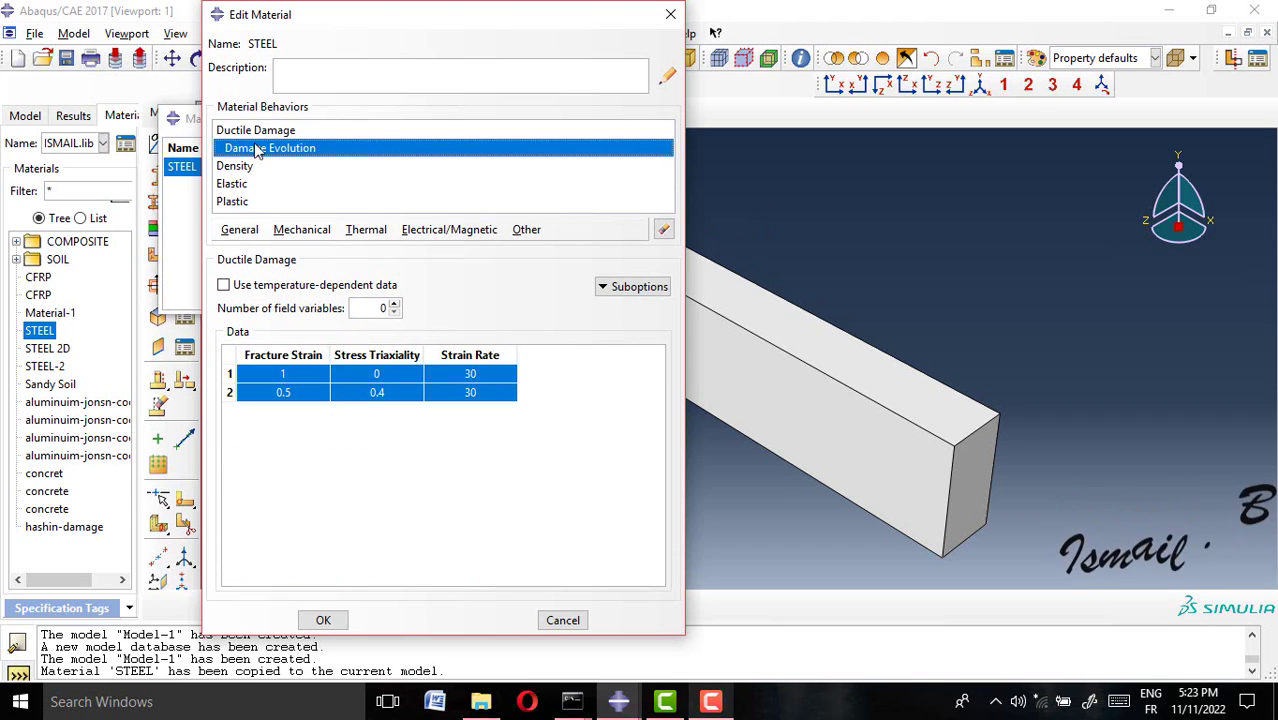
click(287, 131)
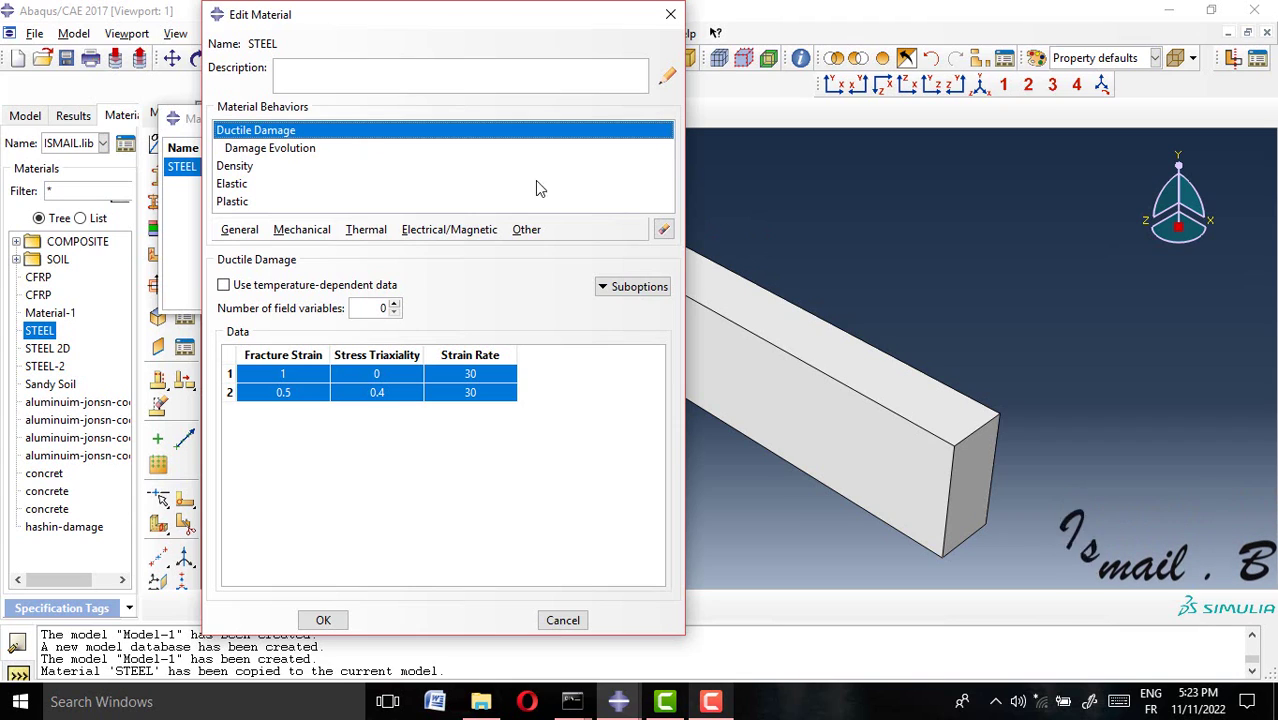
click(663, 229)
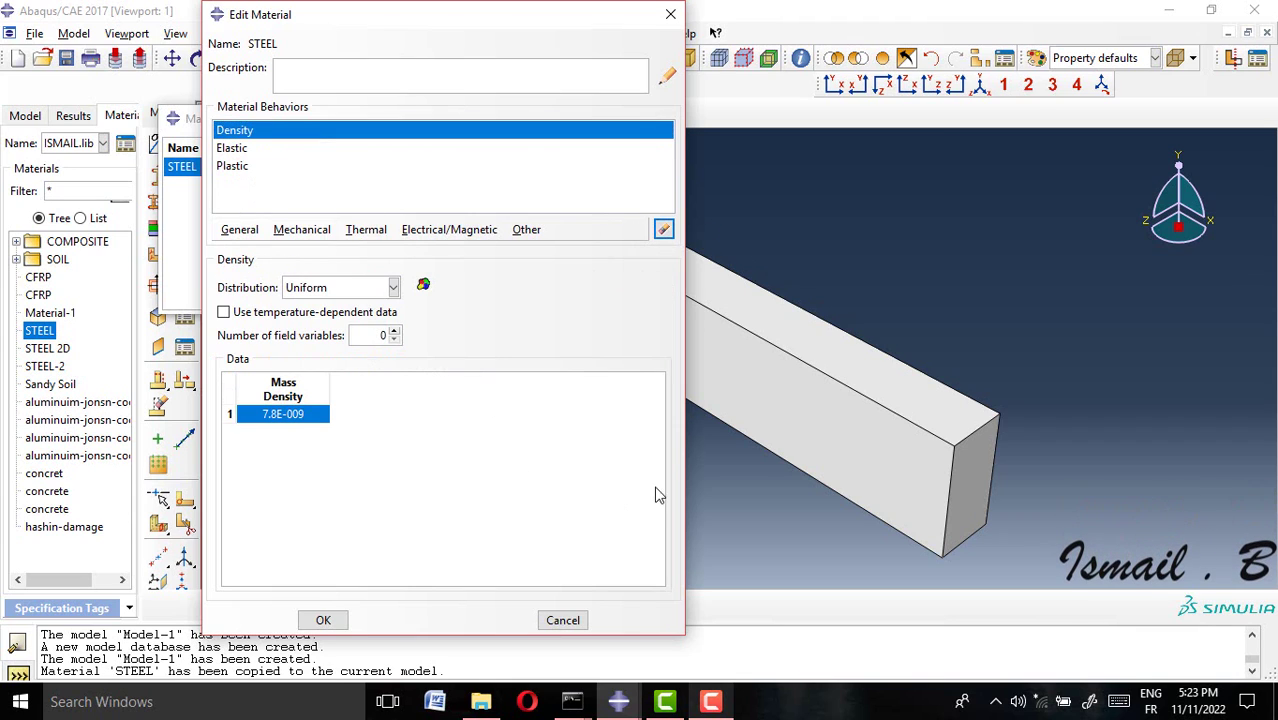
Step: Accept the edited STEEL material and create a solid homogeneous section named STEEL that uses it
click(330, 620)
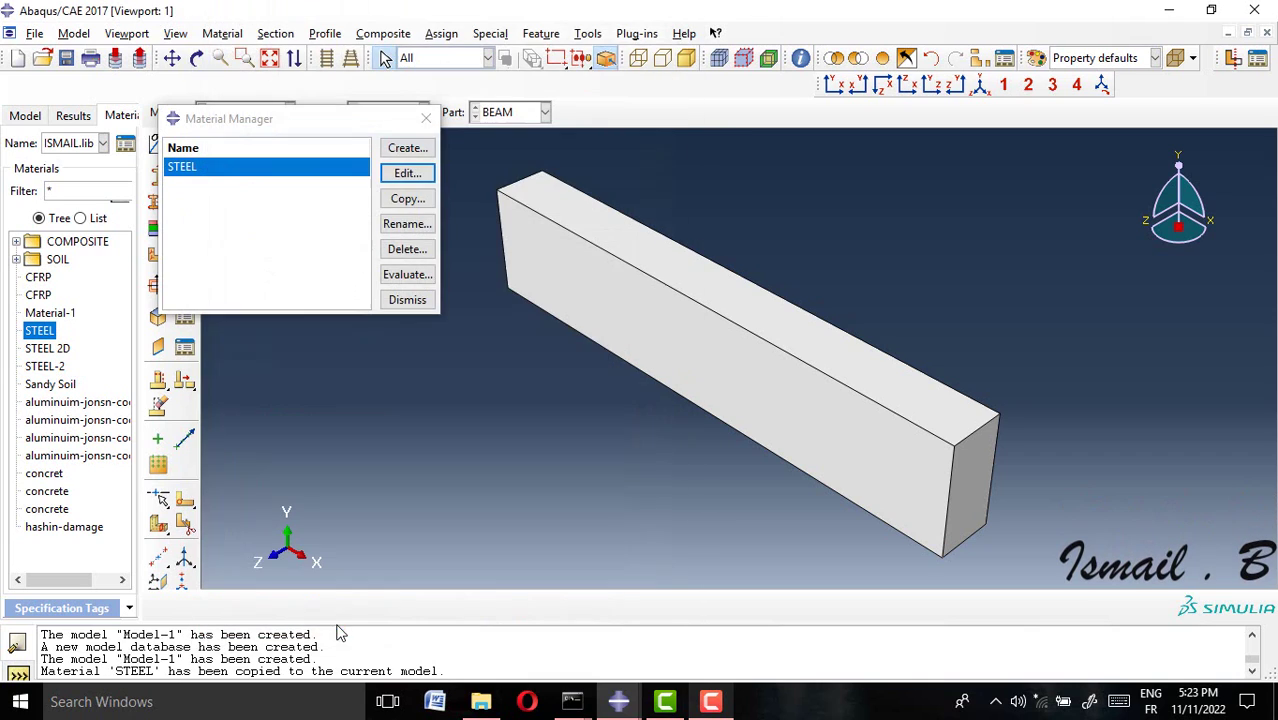
click(408, 300)
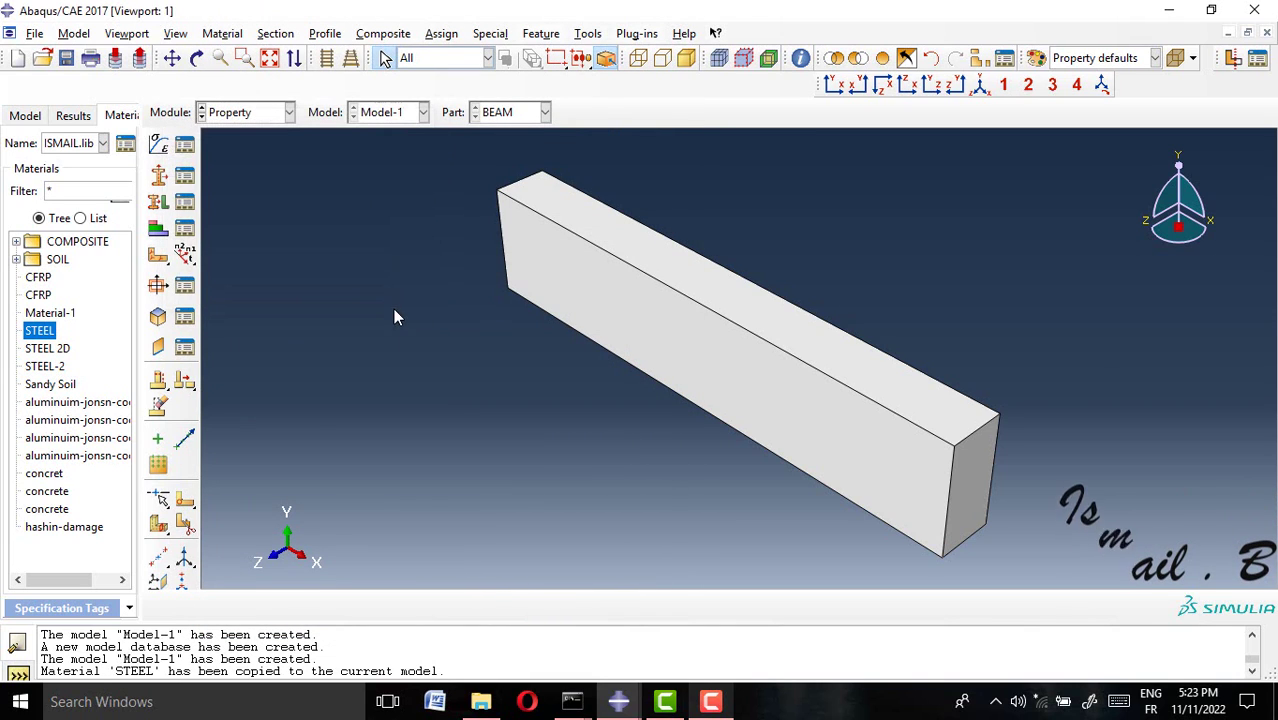
click(158, 175)
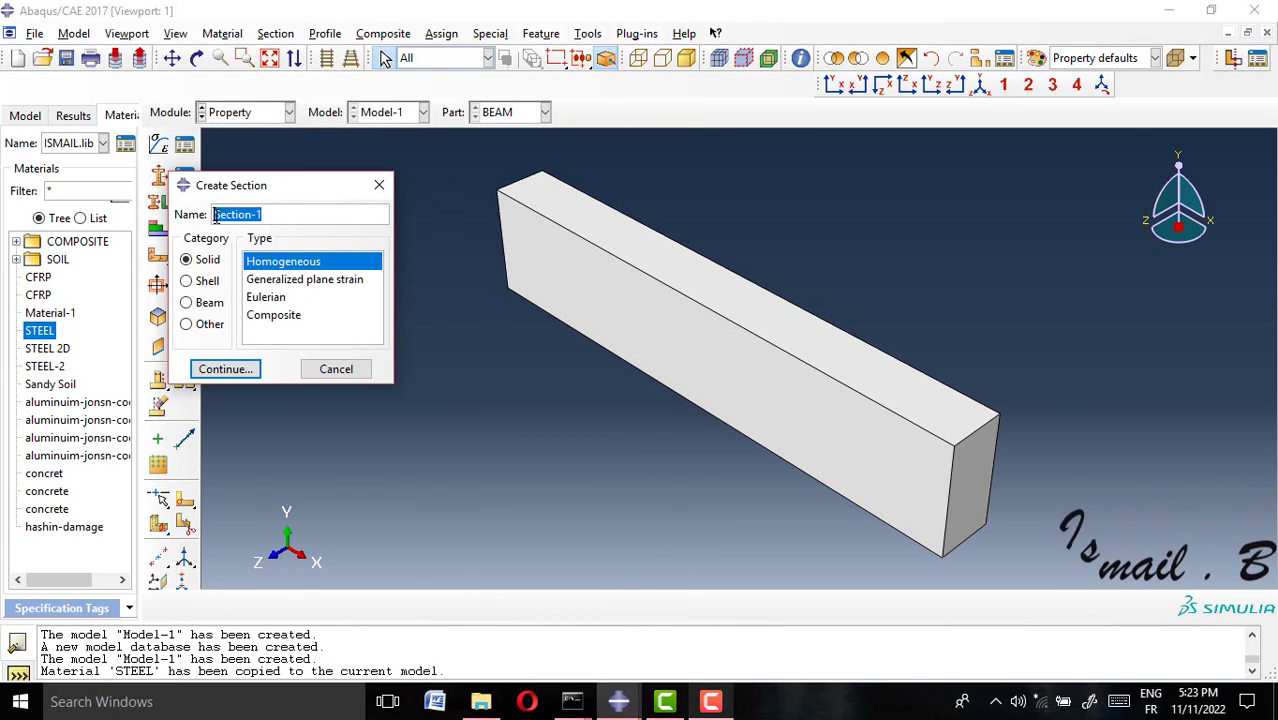
text(STEEL)
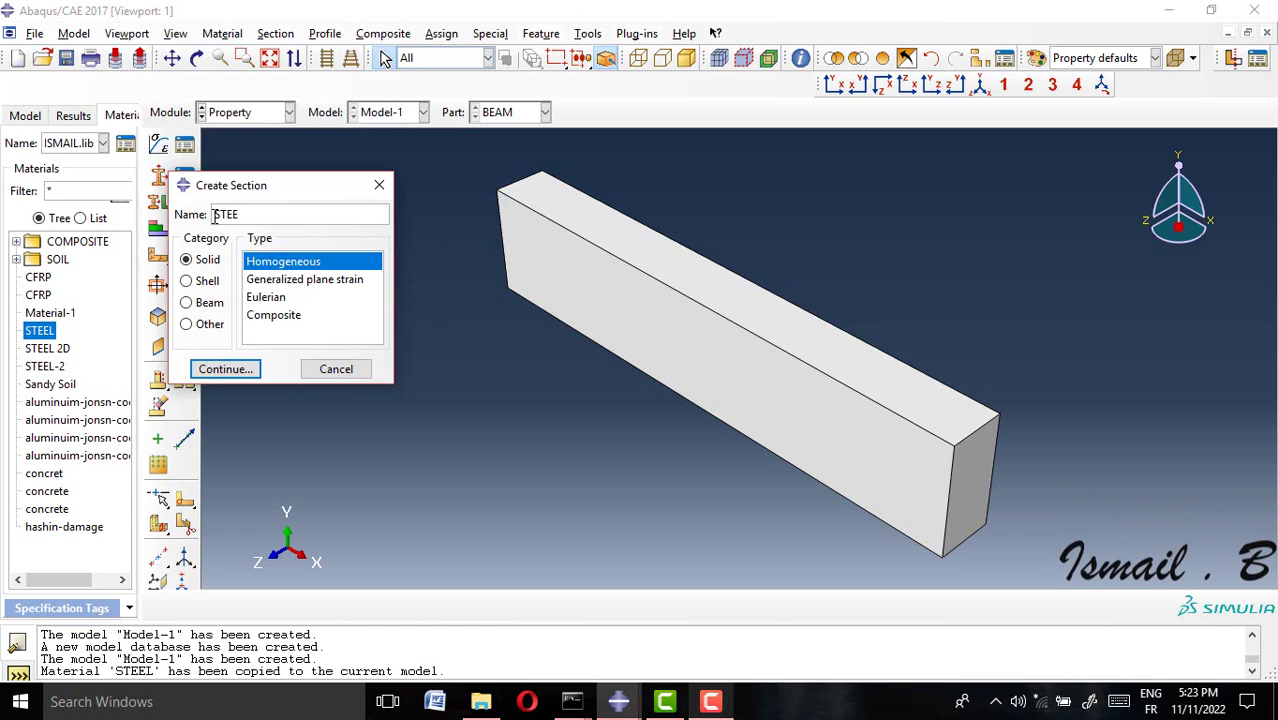
click(224, 369)
click(66, 434)
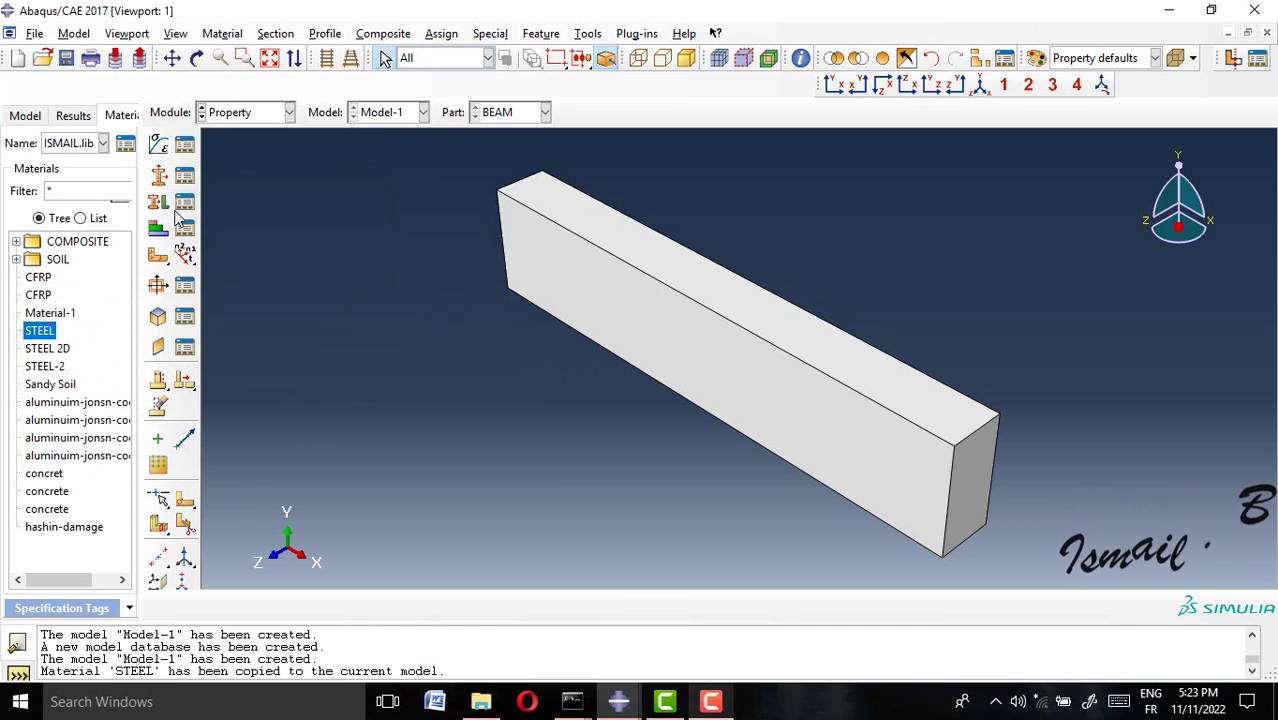
Step: Assign the STEEL section to the whole beam, creating the region set Set-1
drag(438, 170, 1027, 560)
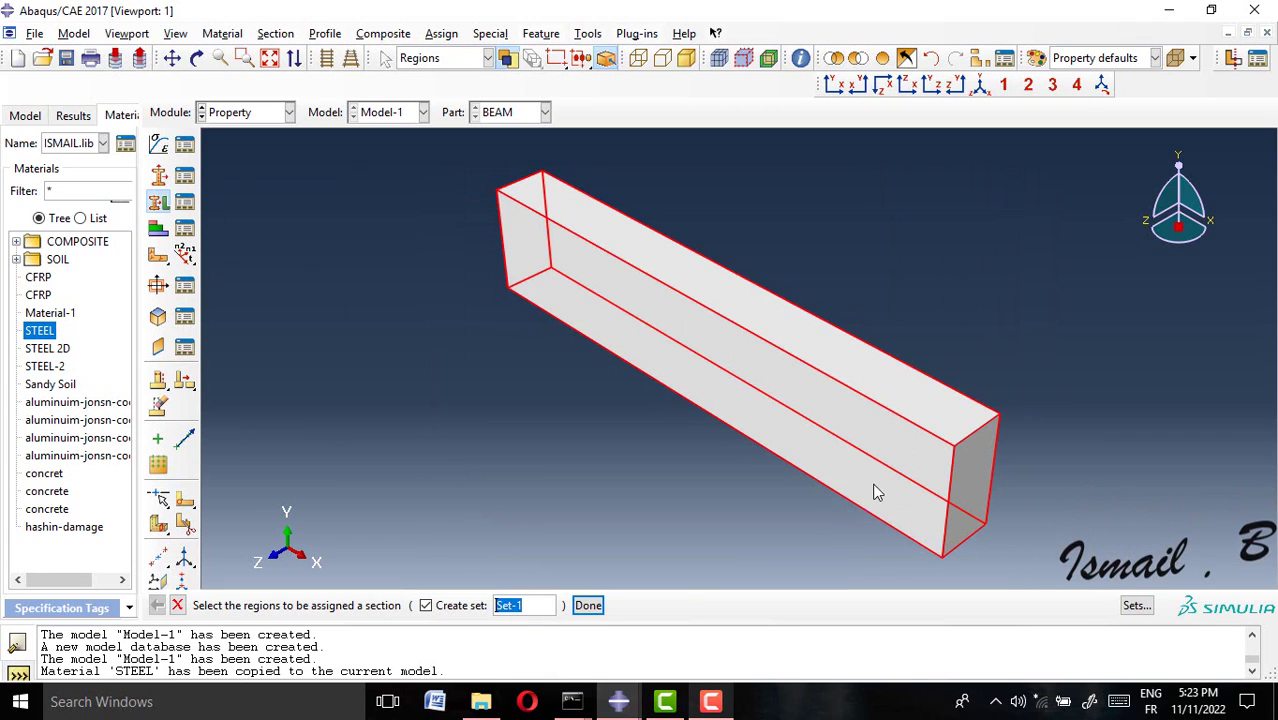
click(589, 606)
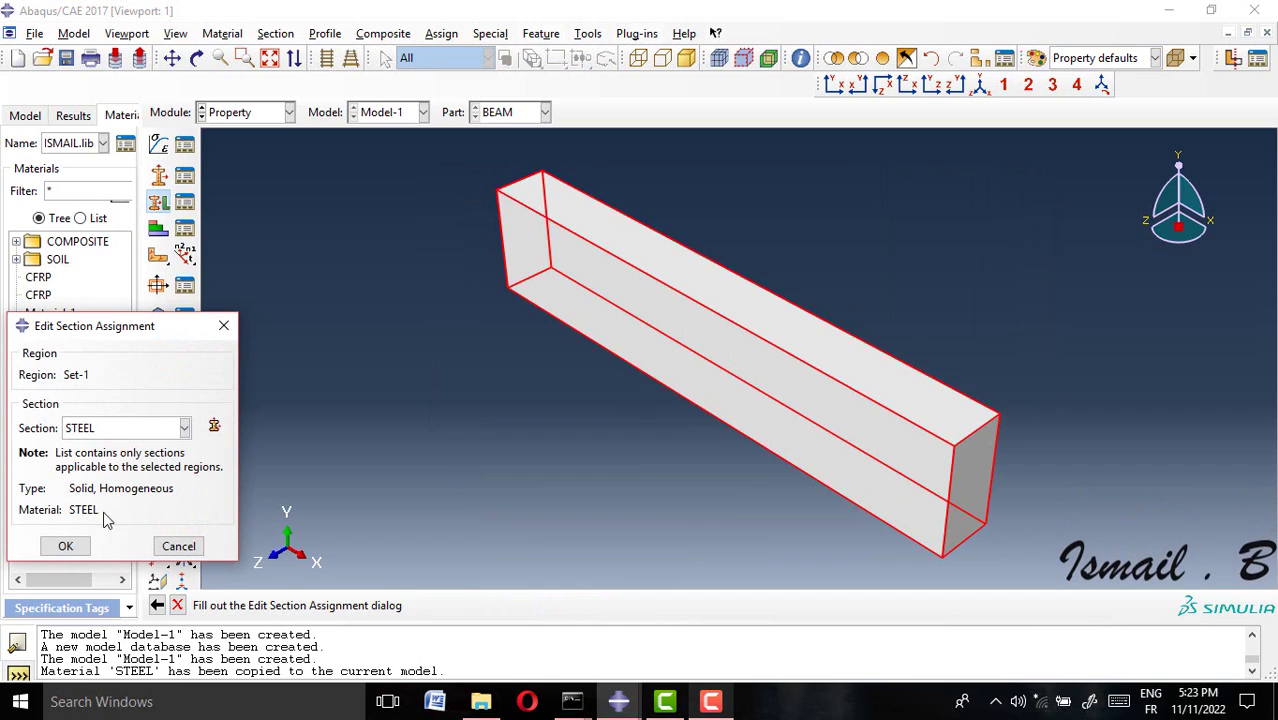
click(70, 550)
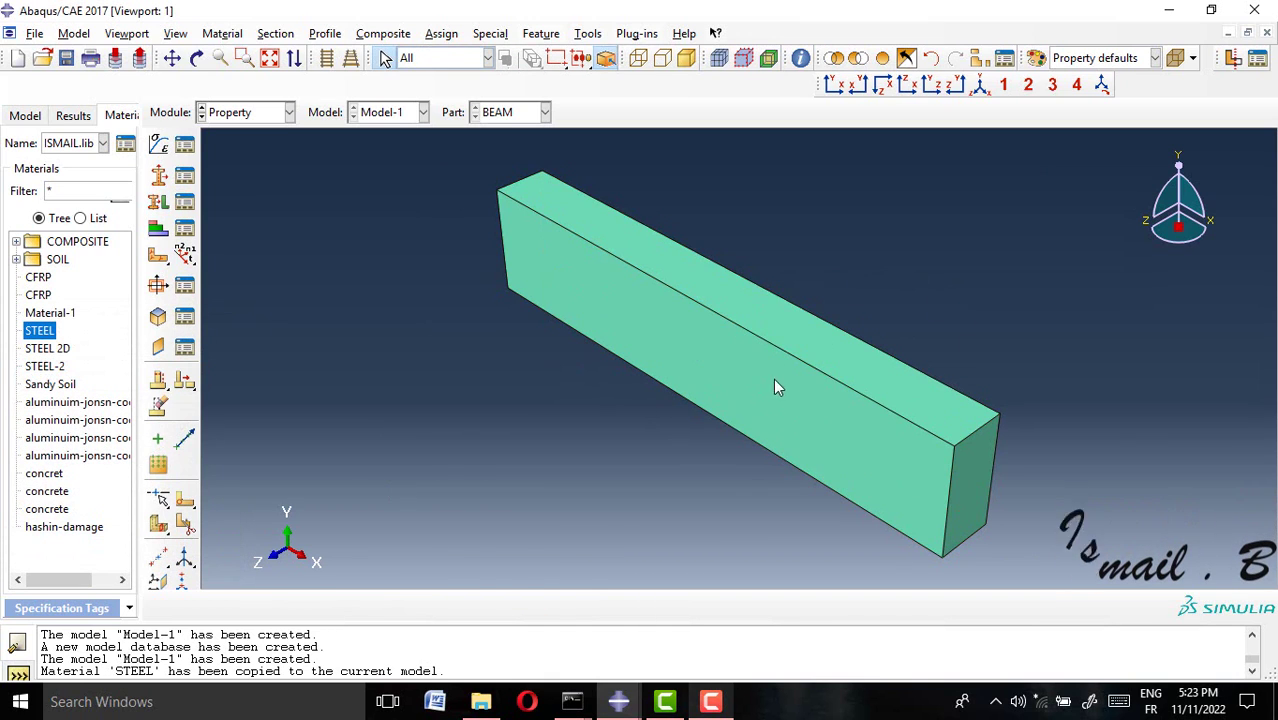
Step: Switch to the Assembly module and create a dependent instance of the BEAM part
scroll(787, 357, down, 2)
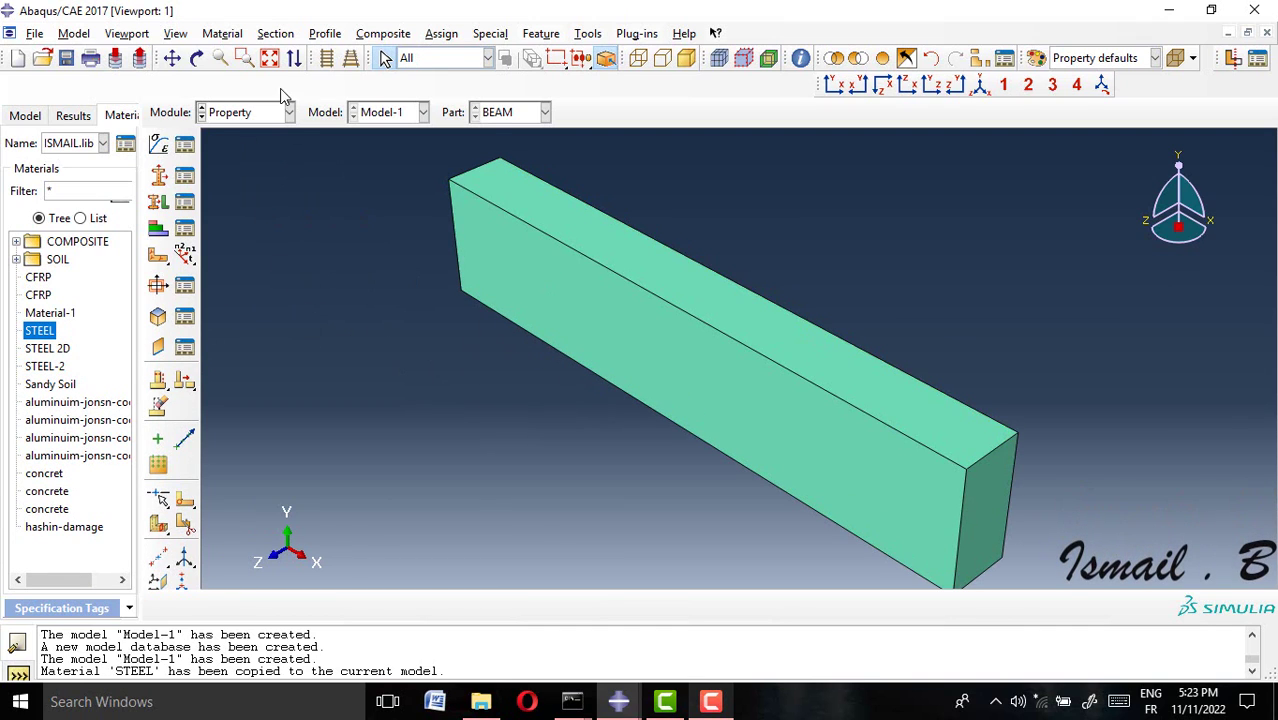
click(251, 118)
click(253, 167)
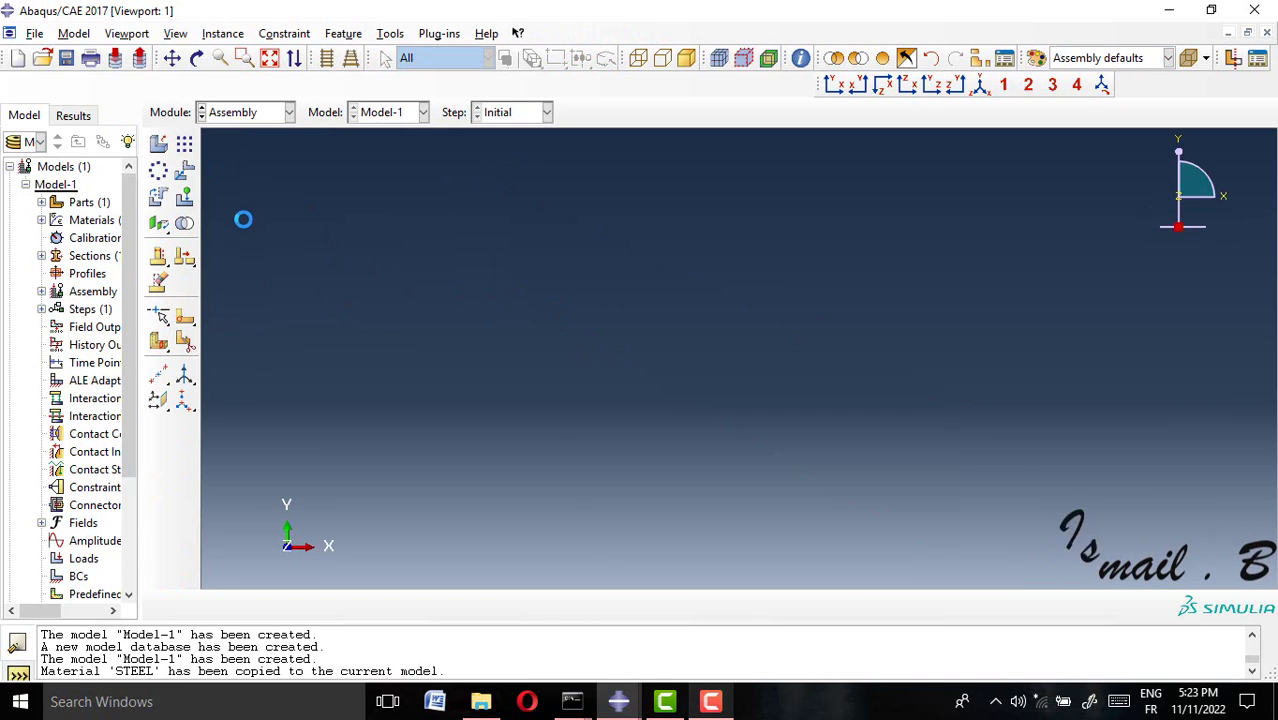
click(159, 148)
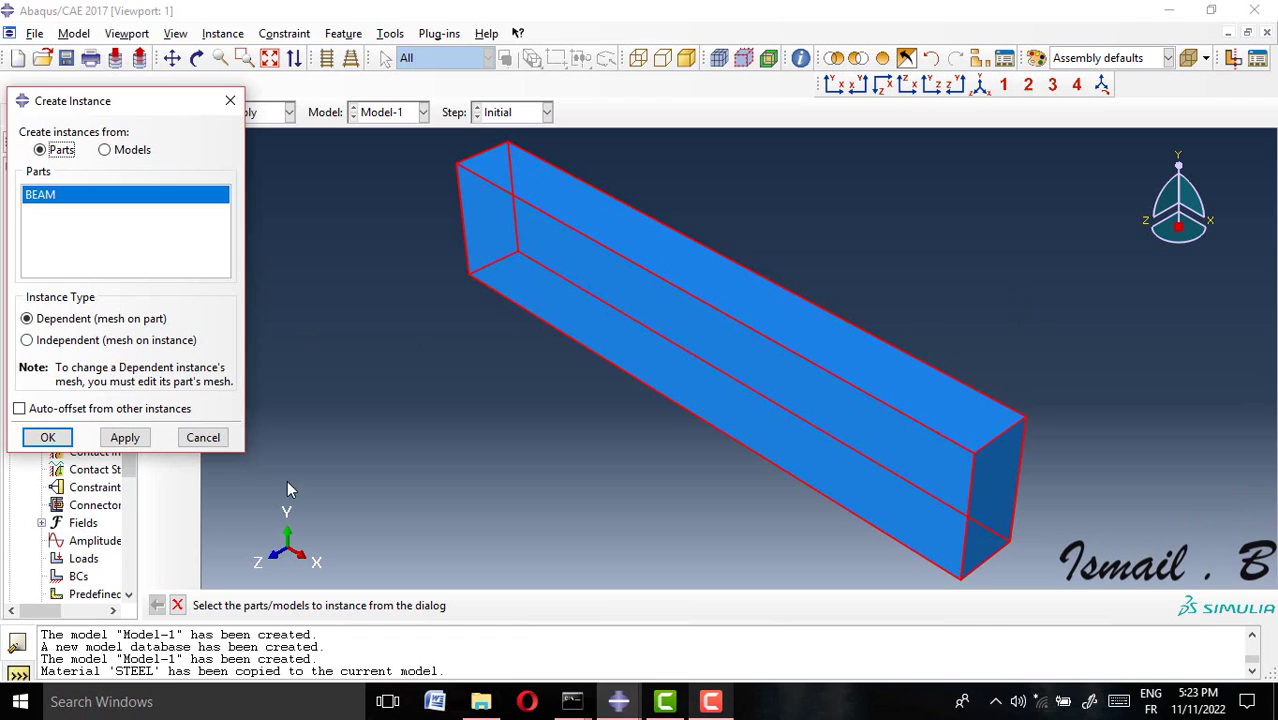
click(46, 438)
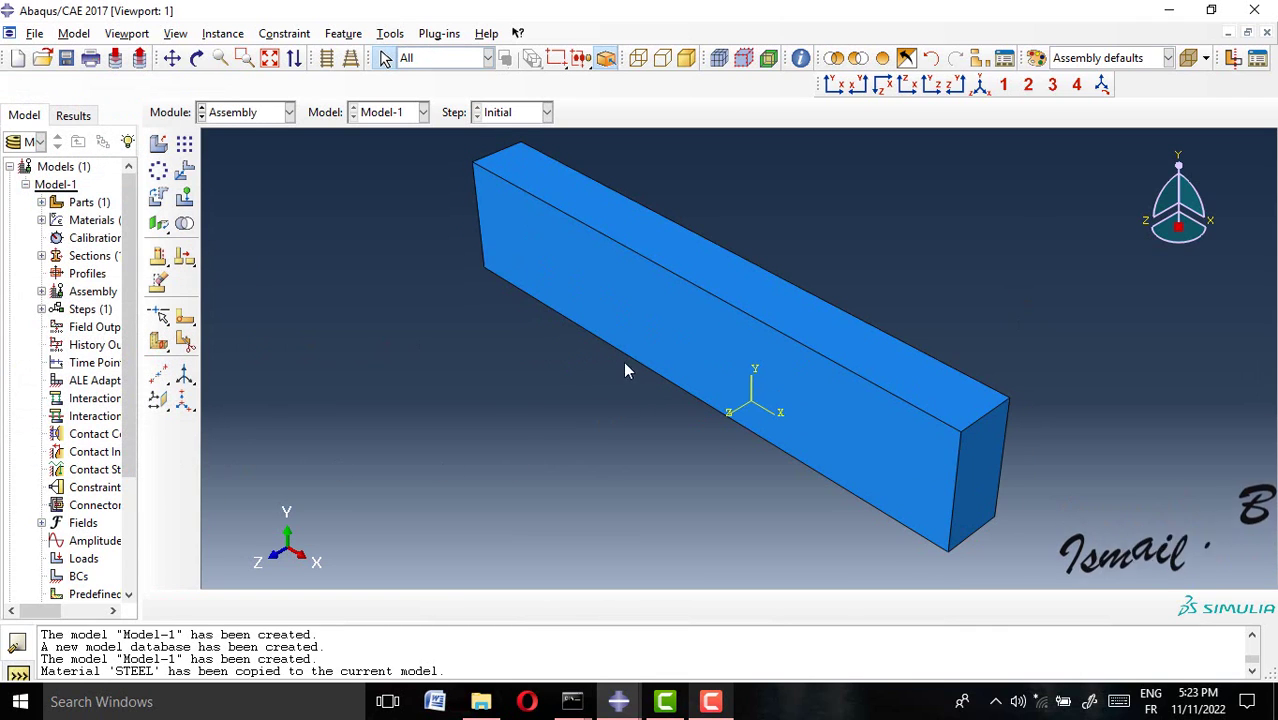
Step: Switch to the Step module and create a datum point midway between the midpoints of the end face's two vertical edges
click(268, 116)
click(261, 186)
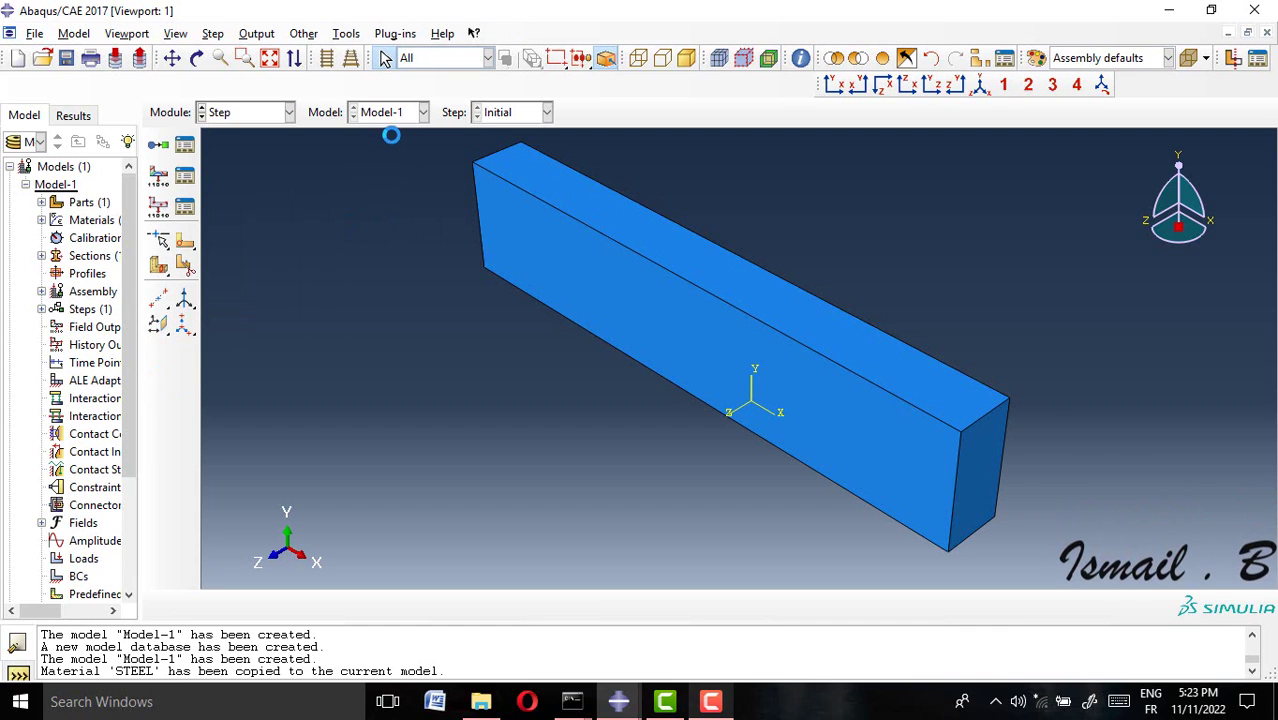
scroll(1104, 497, down, 2)
scroll(1100, 501, up, 5)
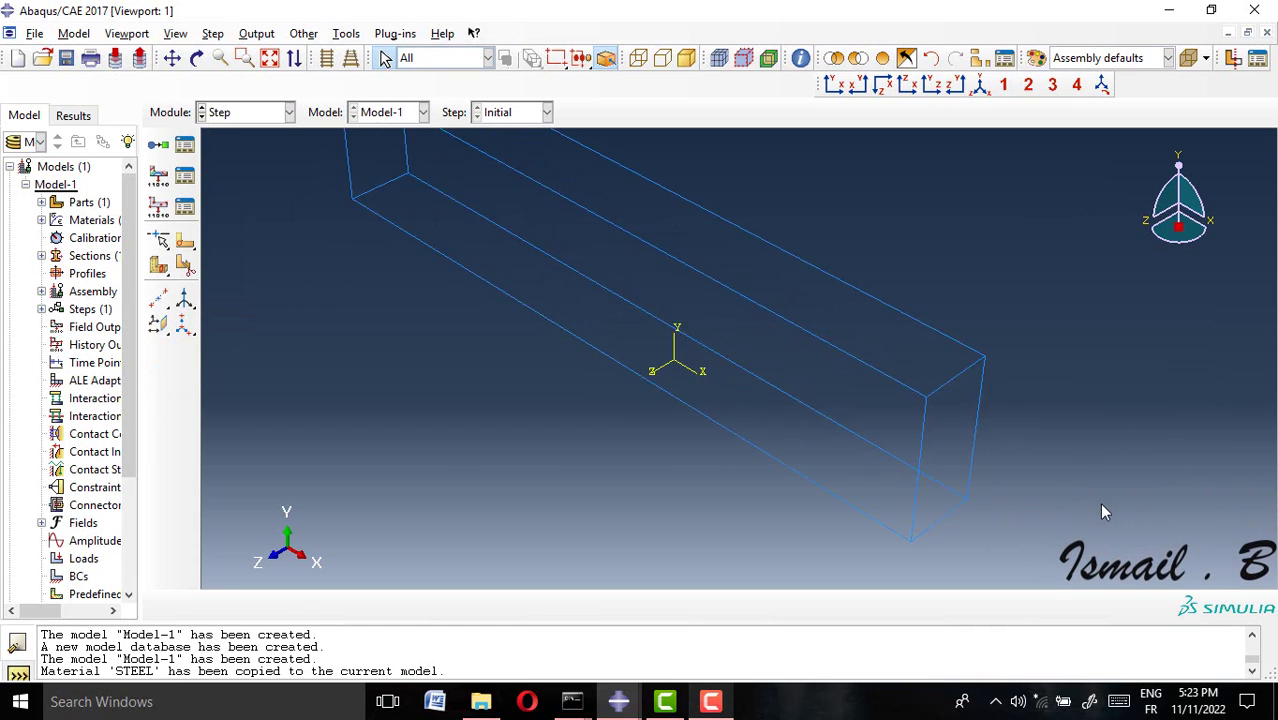
scroll(962, 470, up, 2)
scroll(920, 435, up, 4)
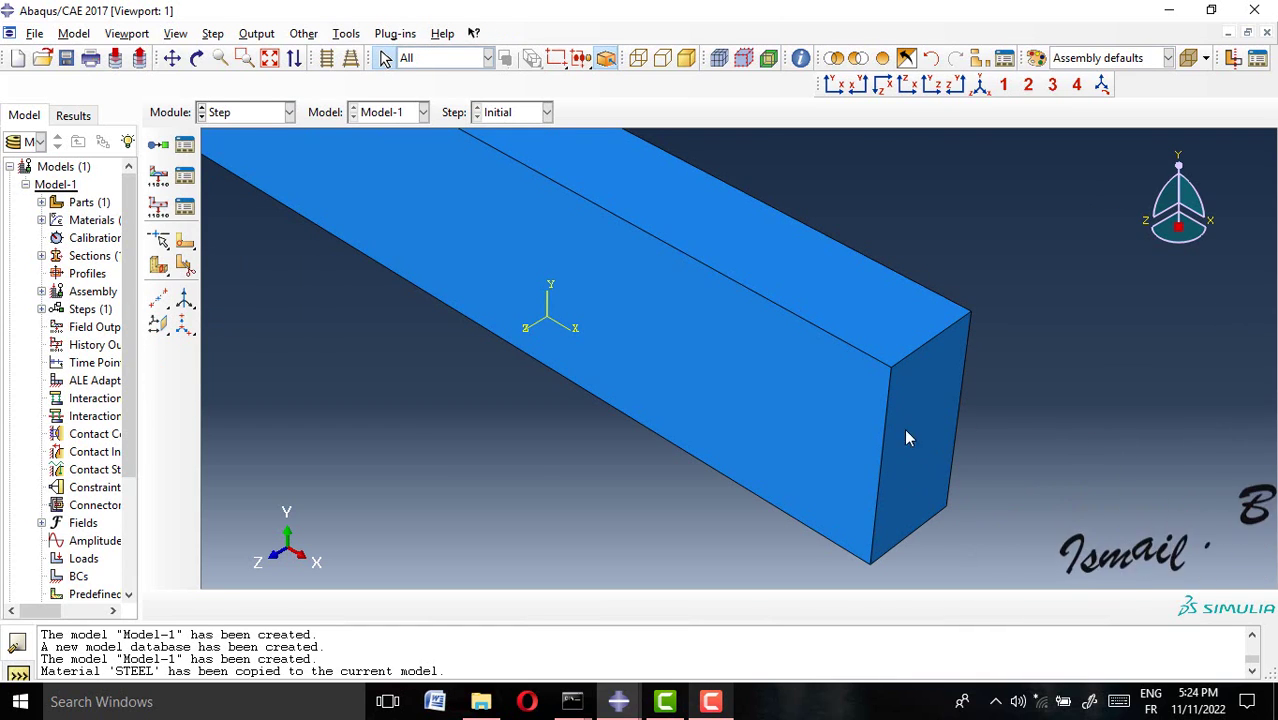
scroll(930, 465, down, 2)
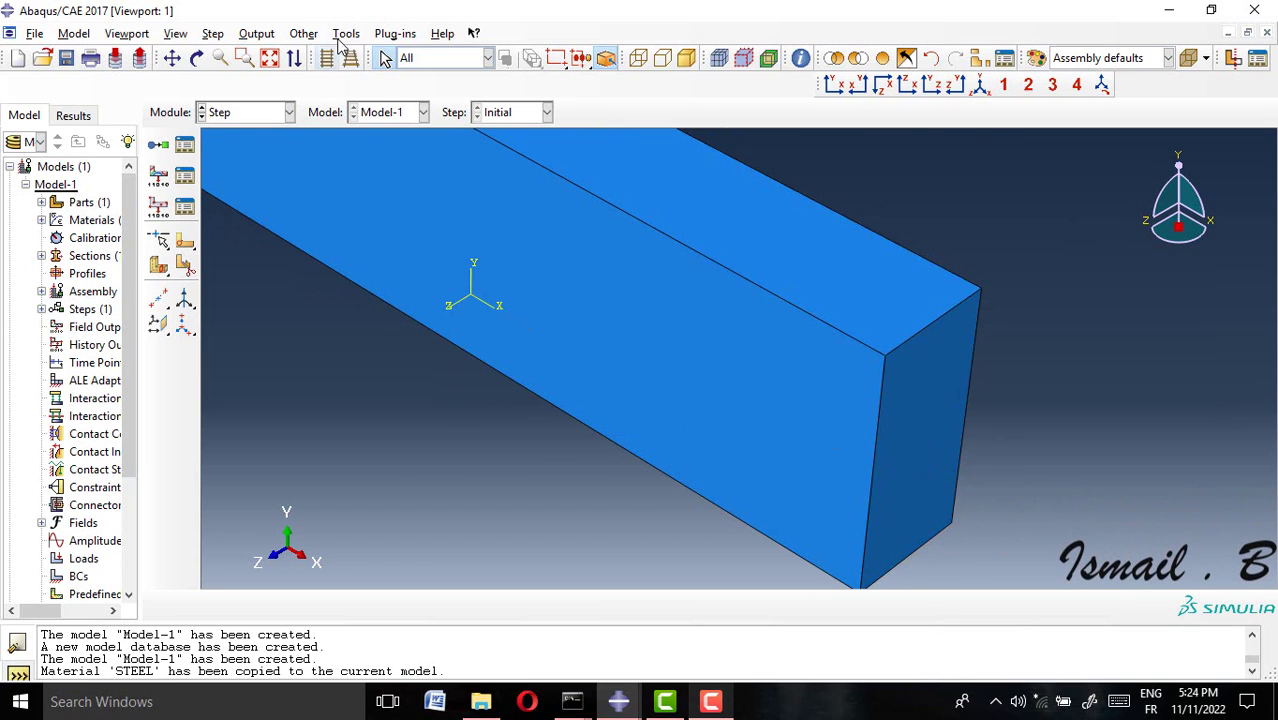
click(345, 33)
click(385, 71)
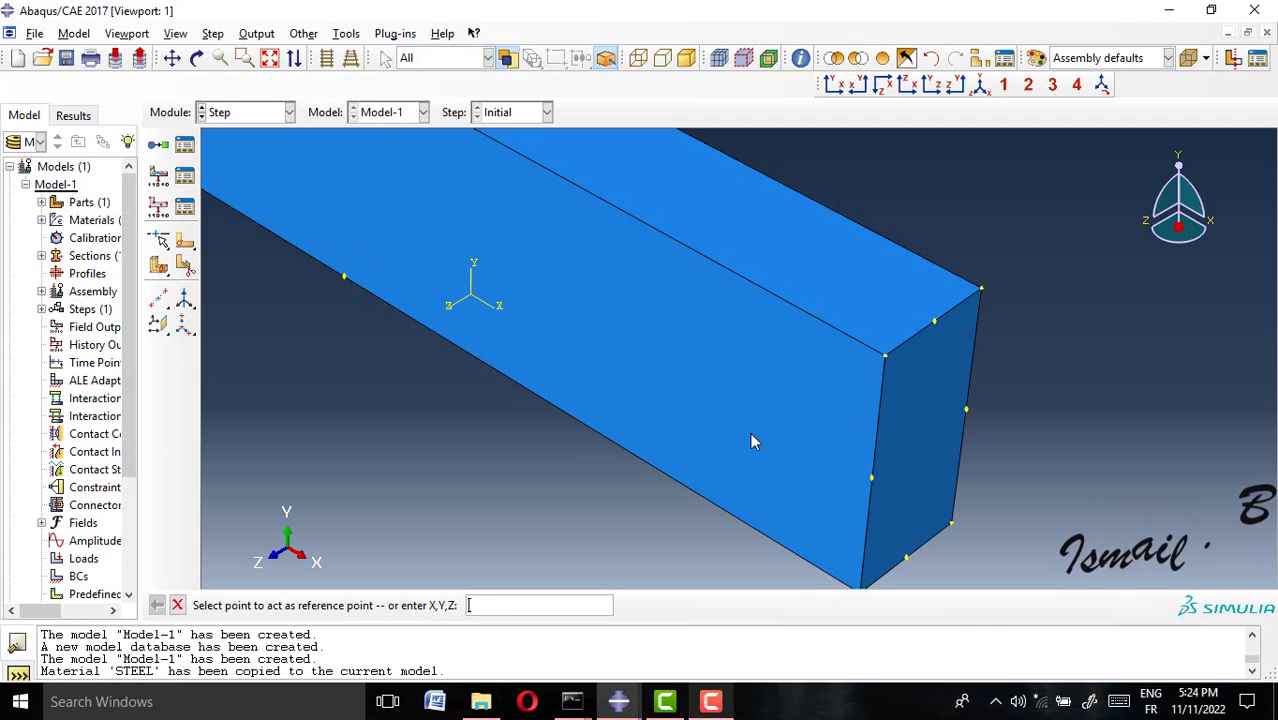
click(160, 302)
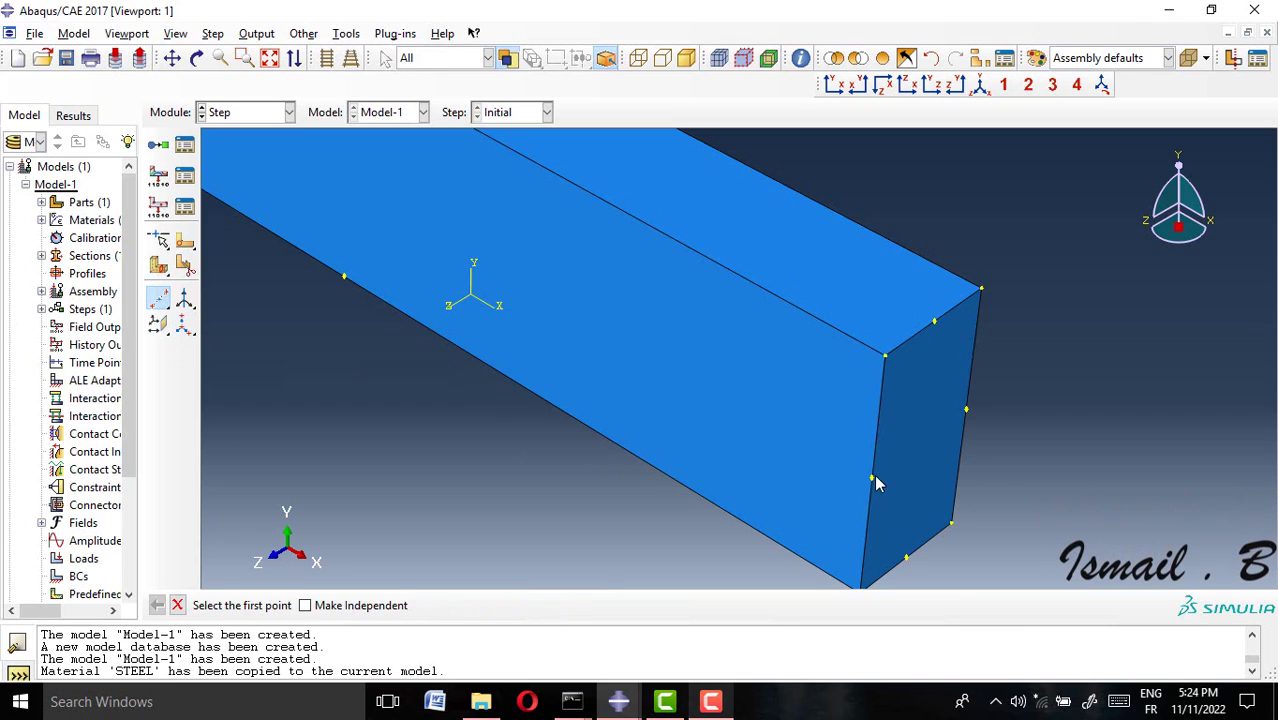
click(872, 479)
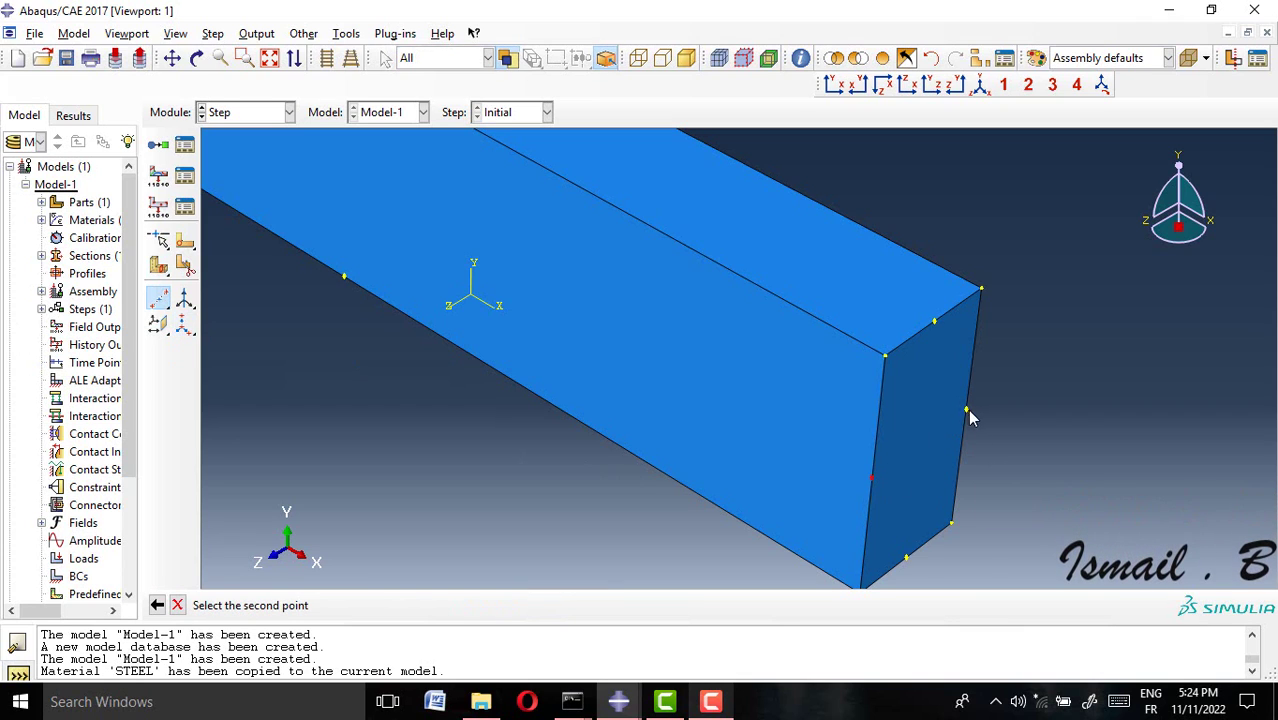
click(967, 410)
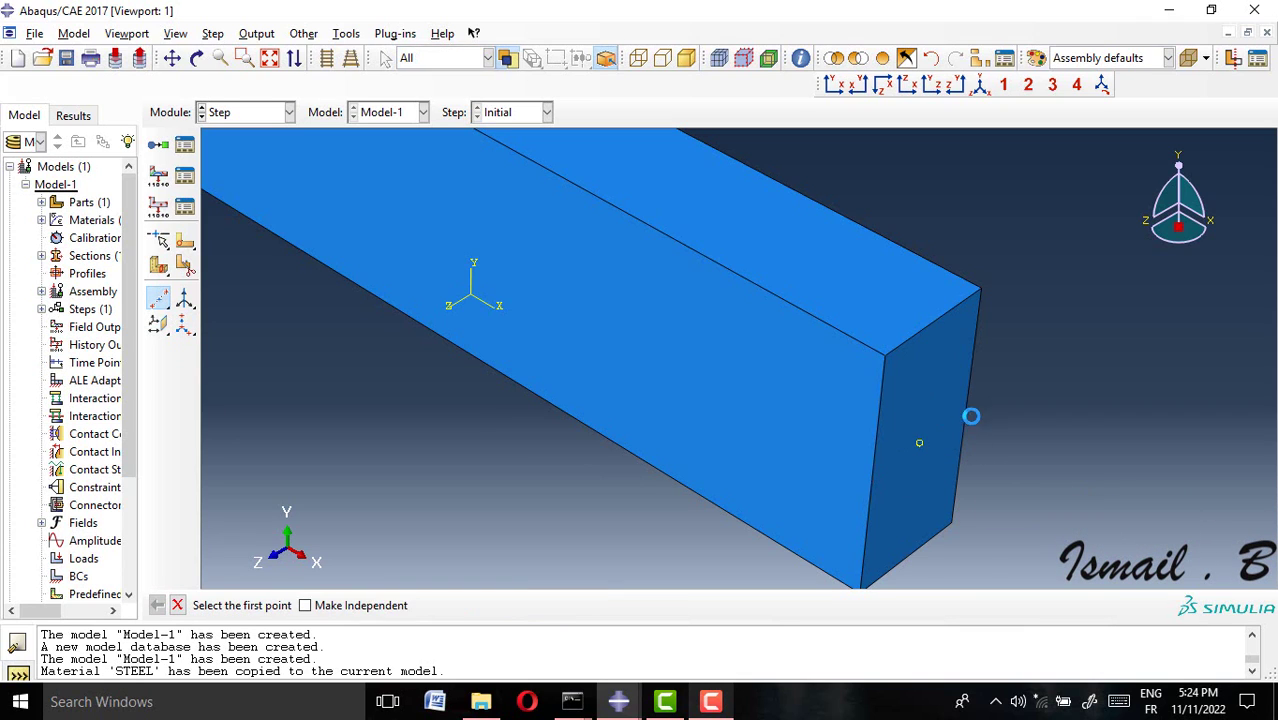
Step: Create a reference point on the datum point at the centre of the beam's end face
click(343, 36)
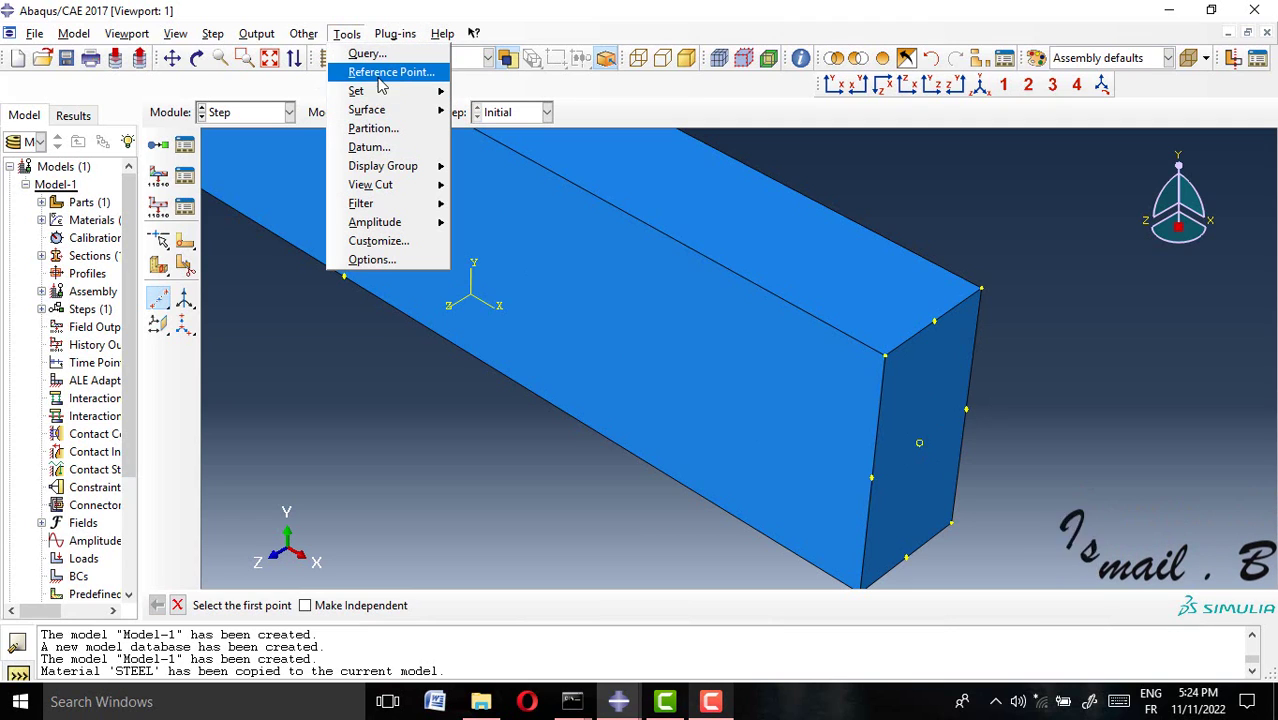
click(385, 71)
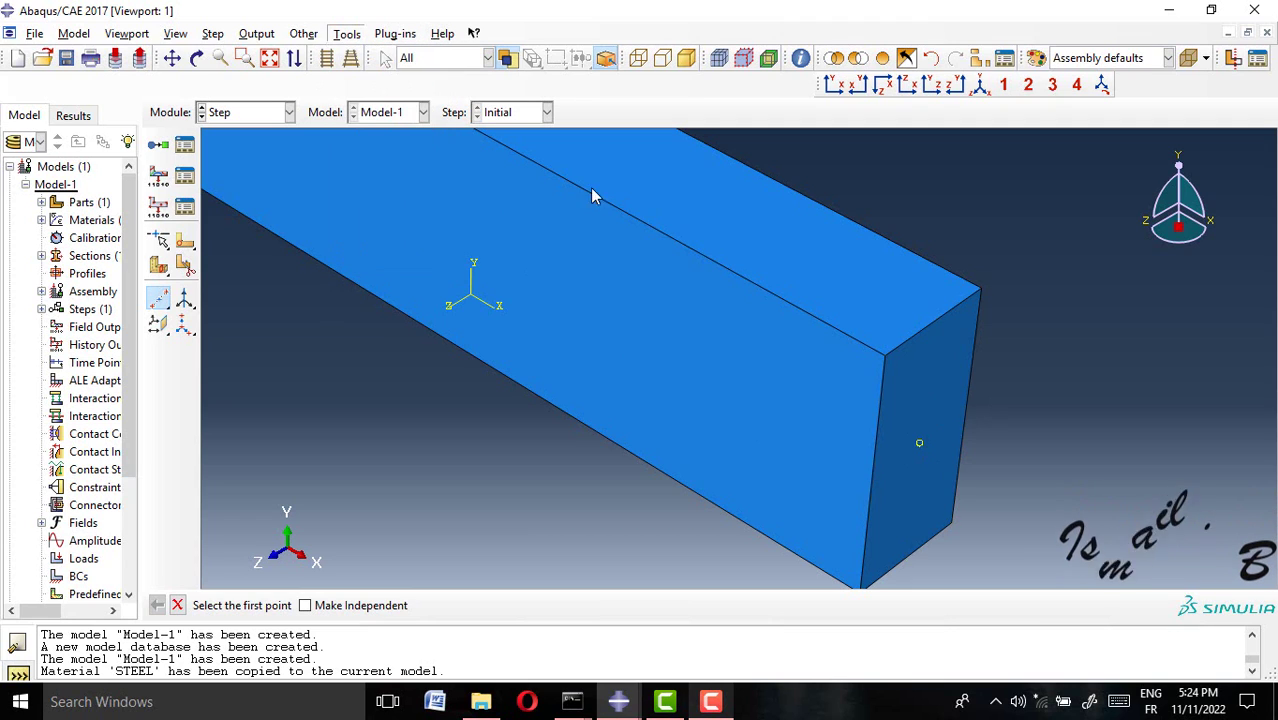
click(919, 441)
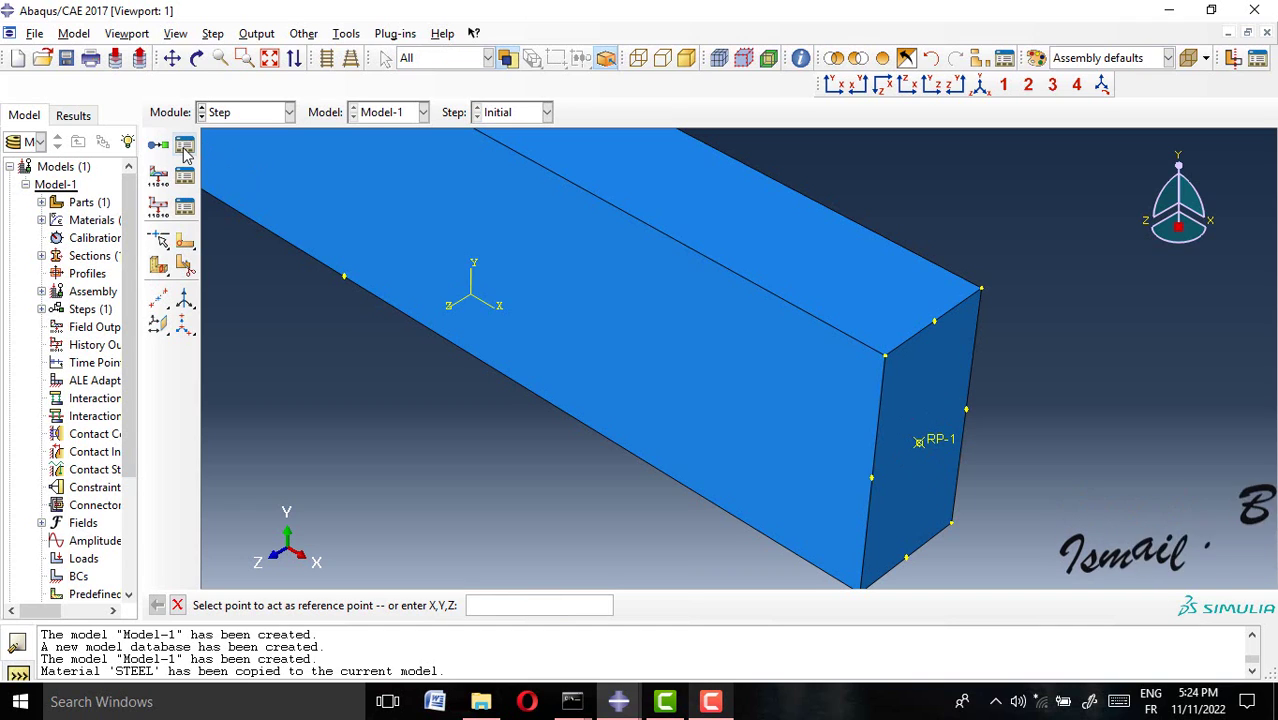
Step: Create a geometry set named RP containing the reference point on the beam's end face
scroll(558, 247, down, 2)
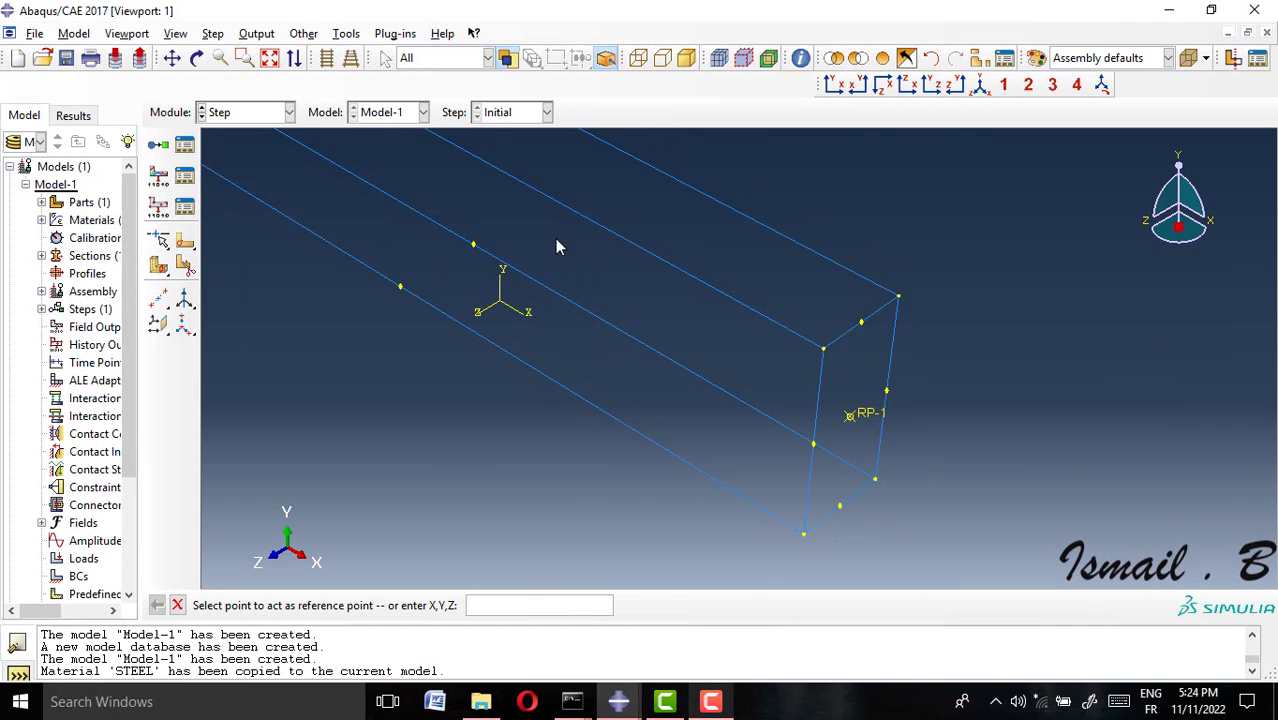
click(347, 33)
mouse_move(410, 99)
click(485, 109)
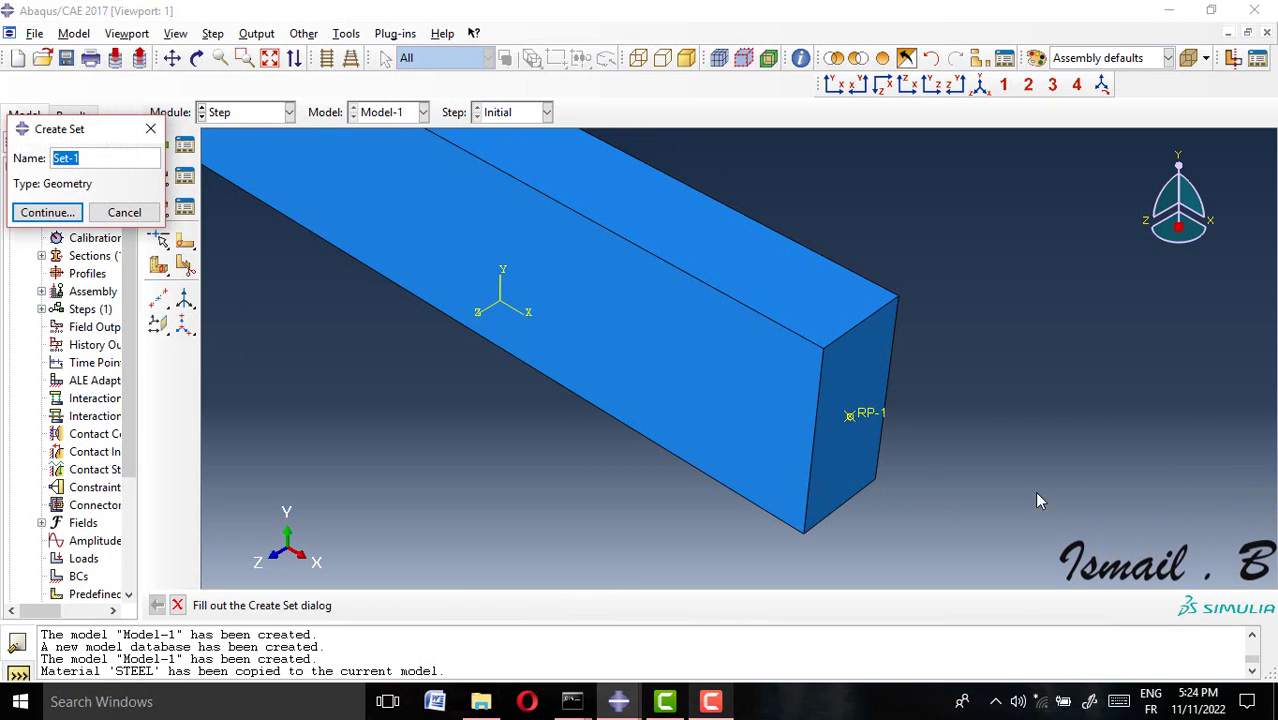
text(RP)
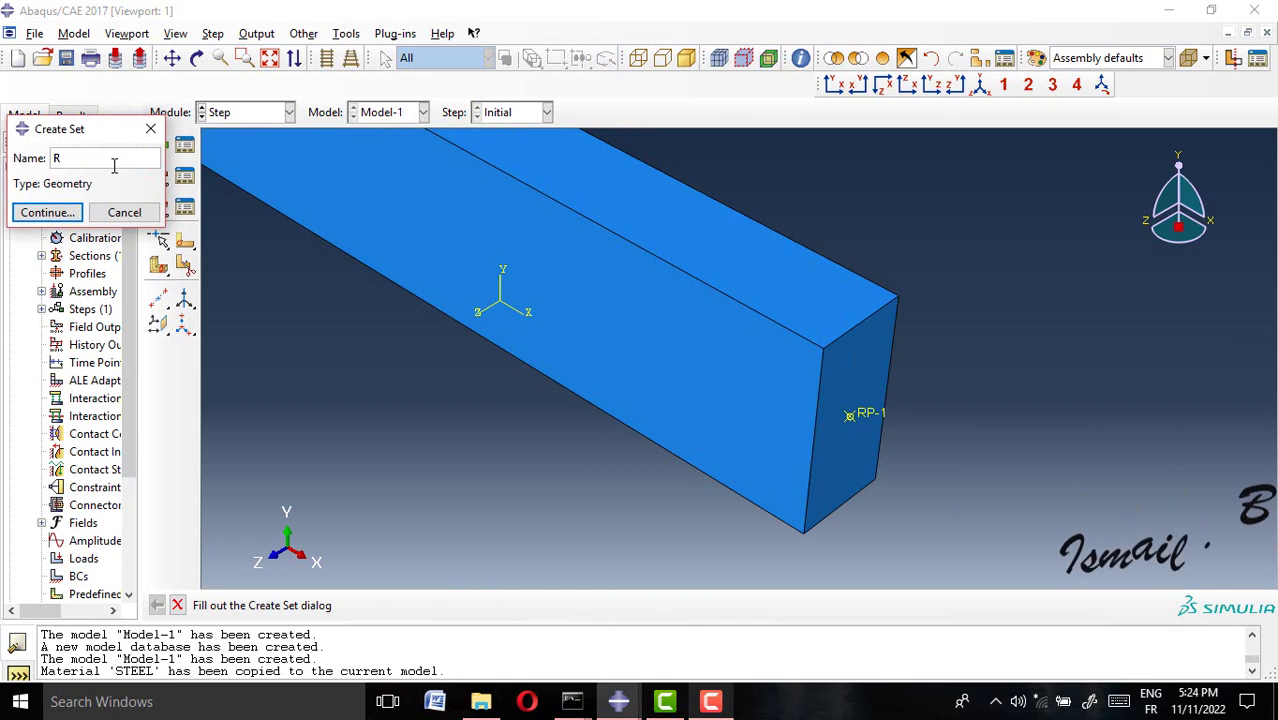
click(45, 212)
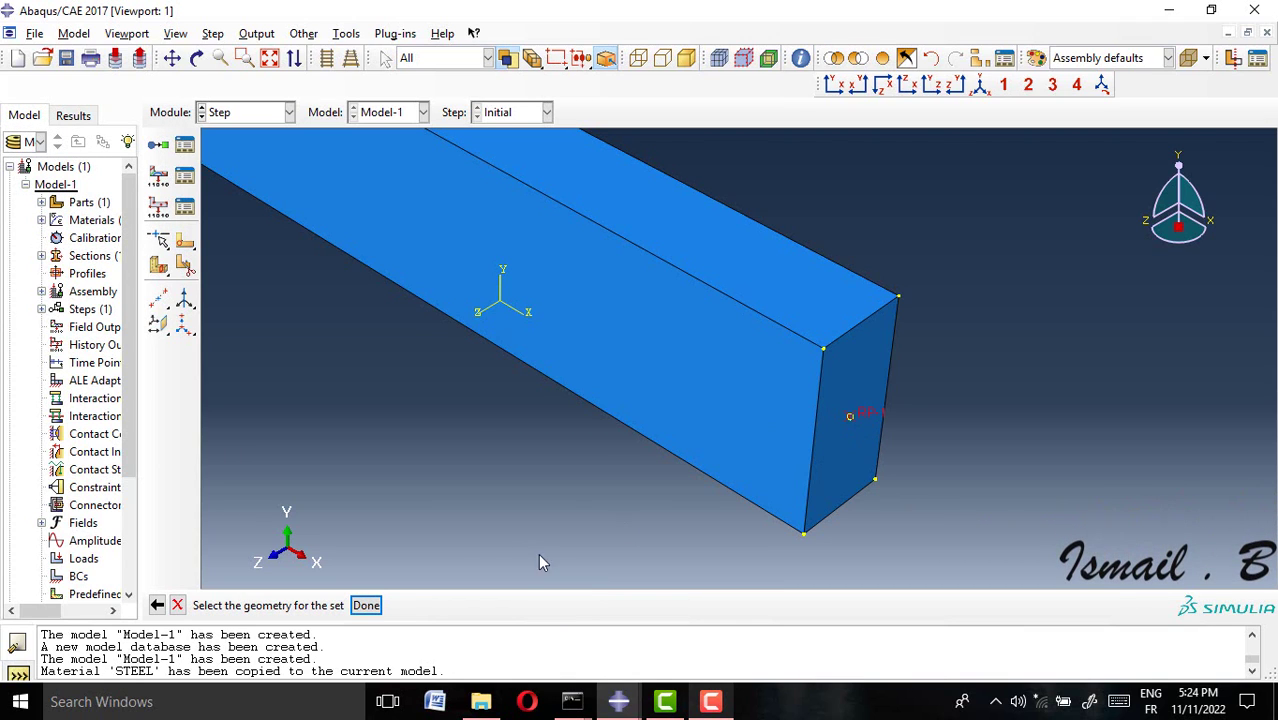
click(366, 606)
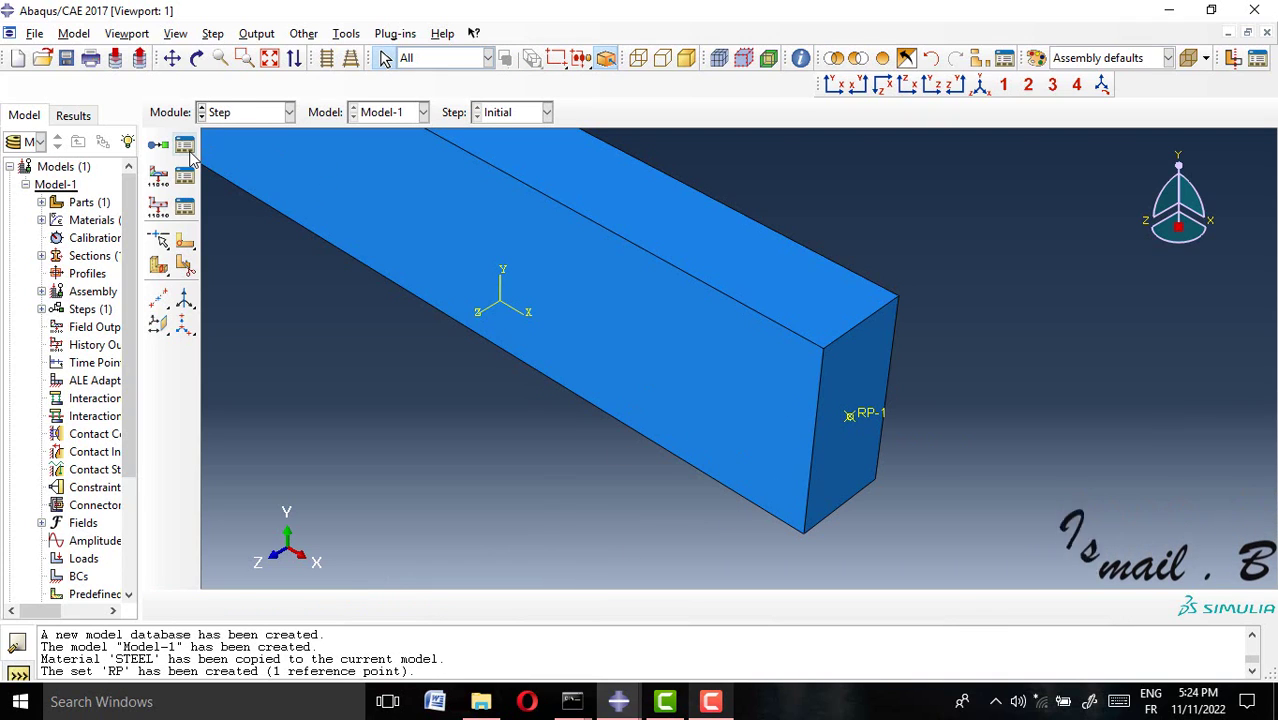
Step: Create a Static, General step after Initial with Nlgeom on and an initial increment size of 0.1
click(184, 146)
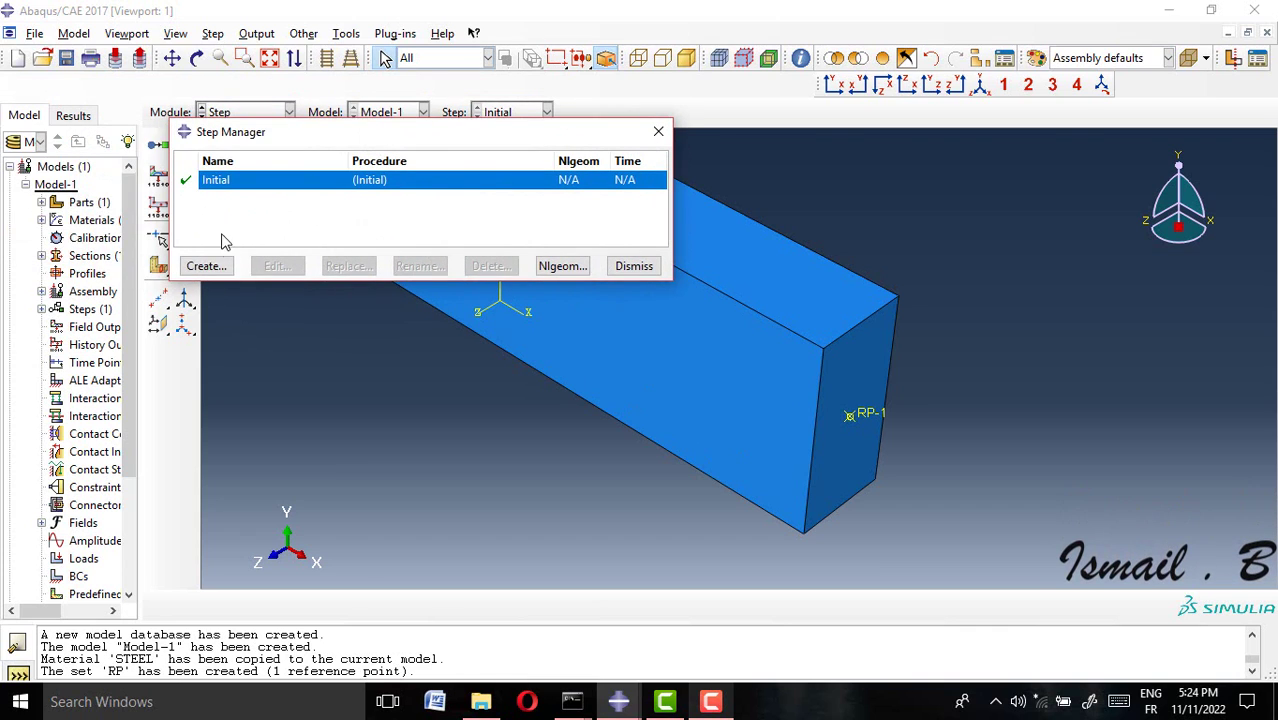
click(208, 272)
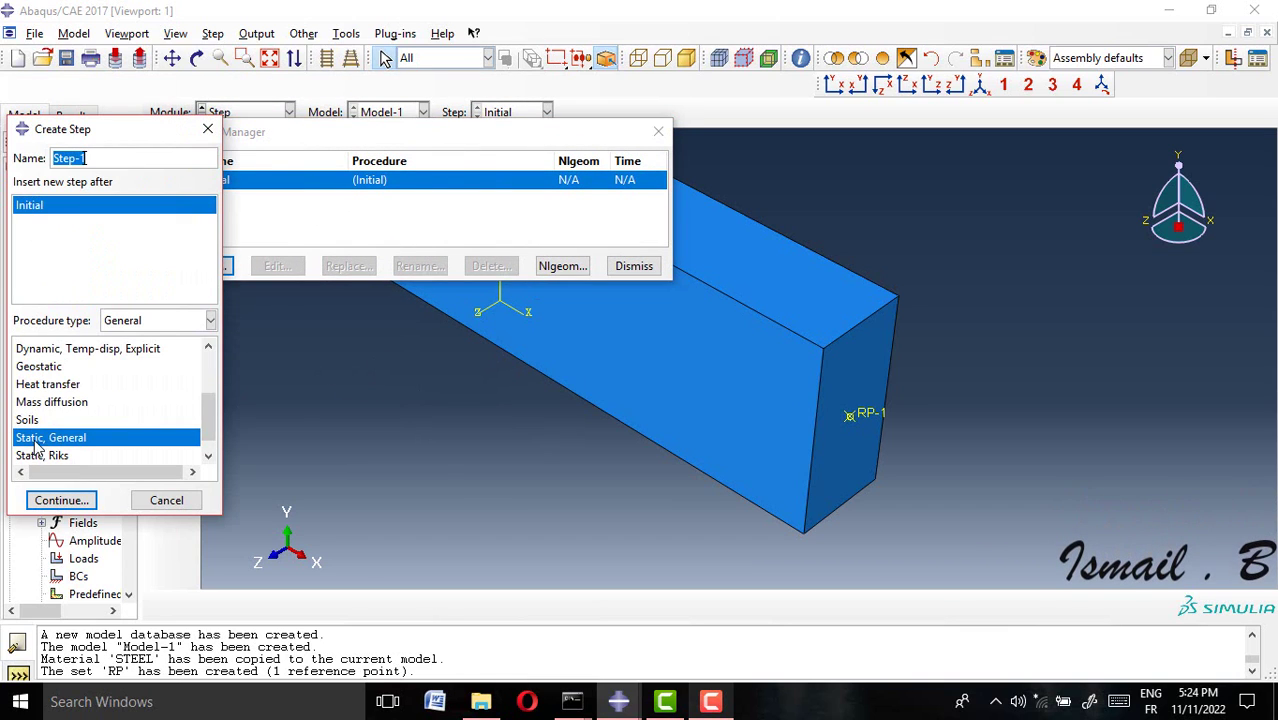
click(62, 501)
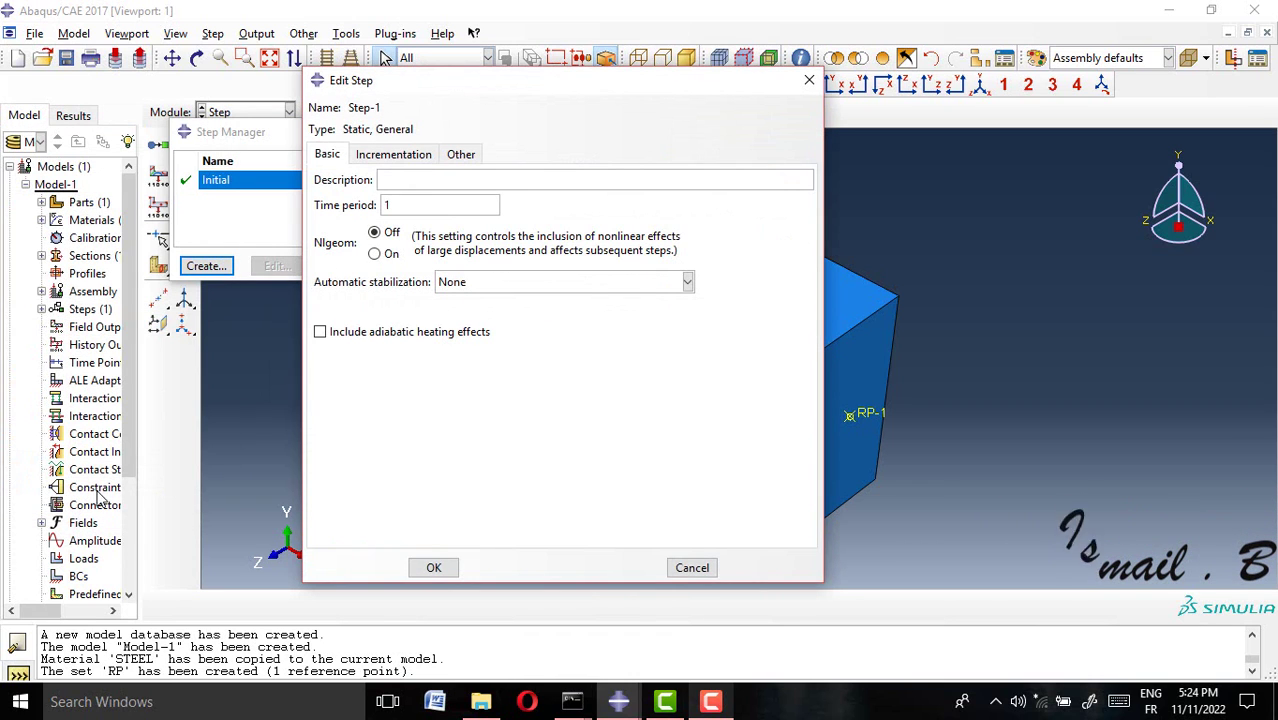
click(389, 256)
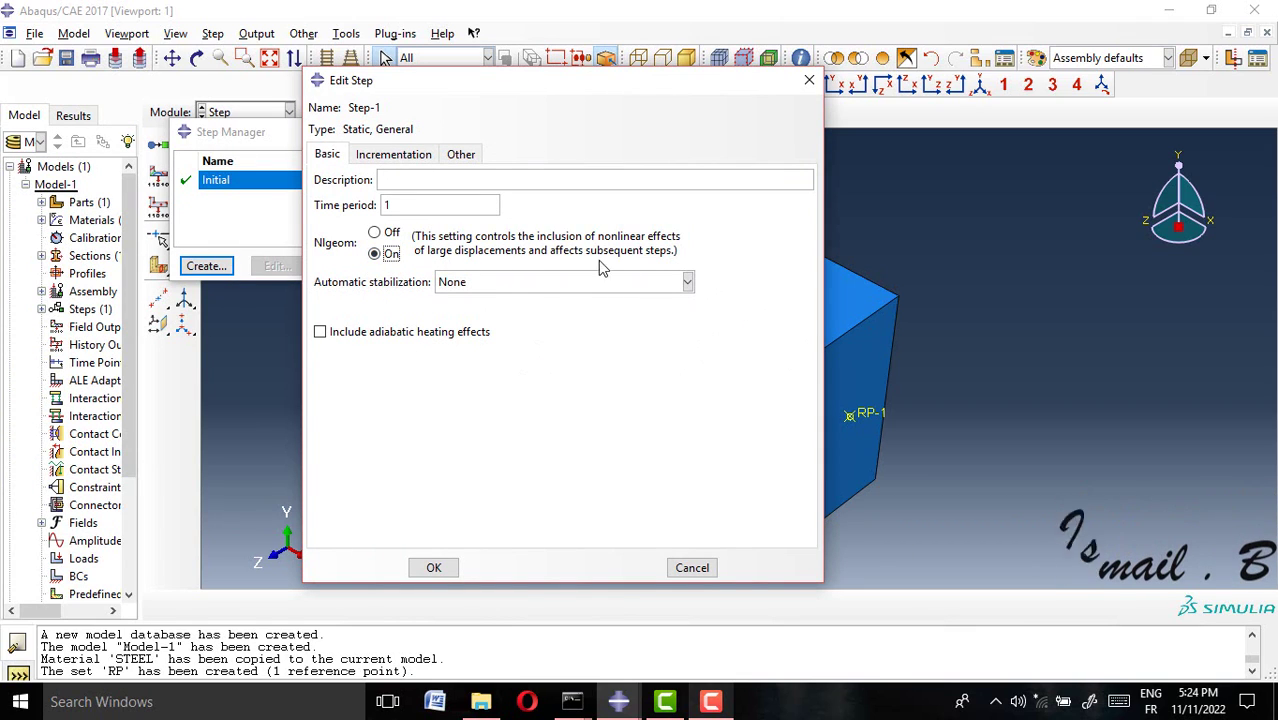
click(398, 163)
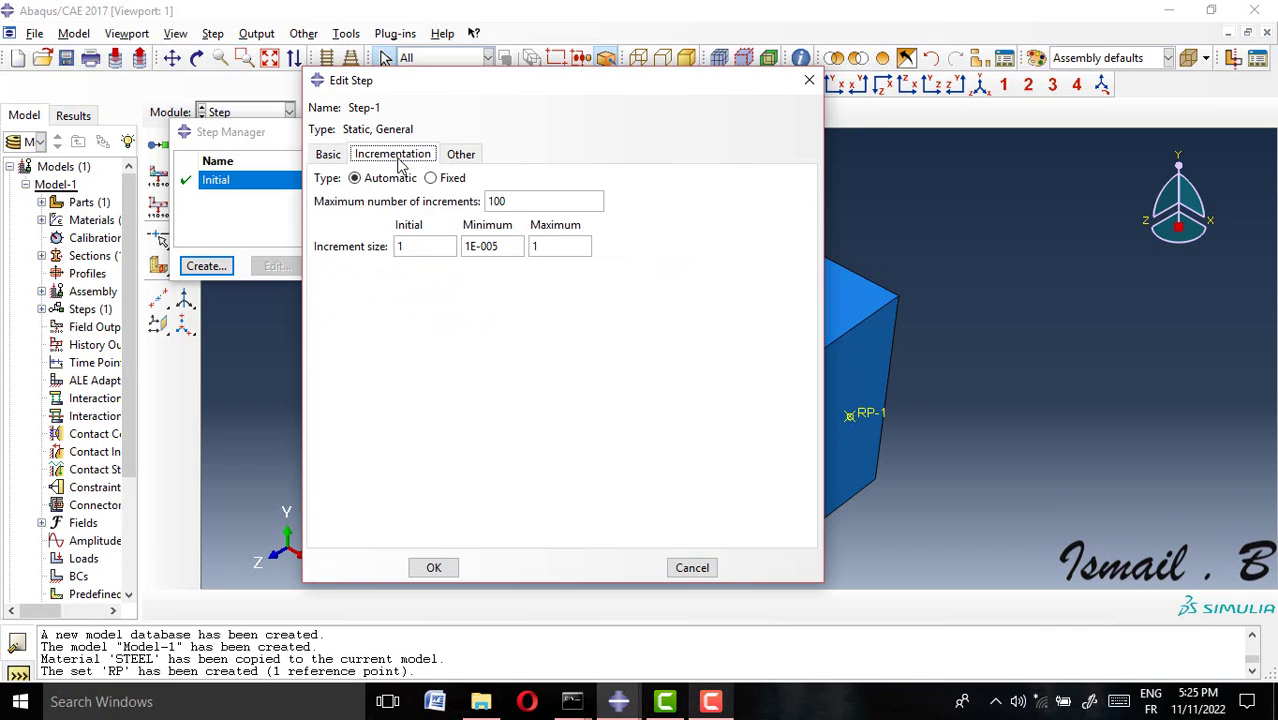
double_click(397, 246)
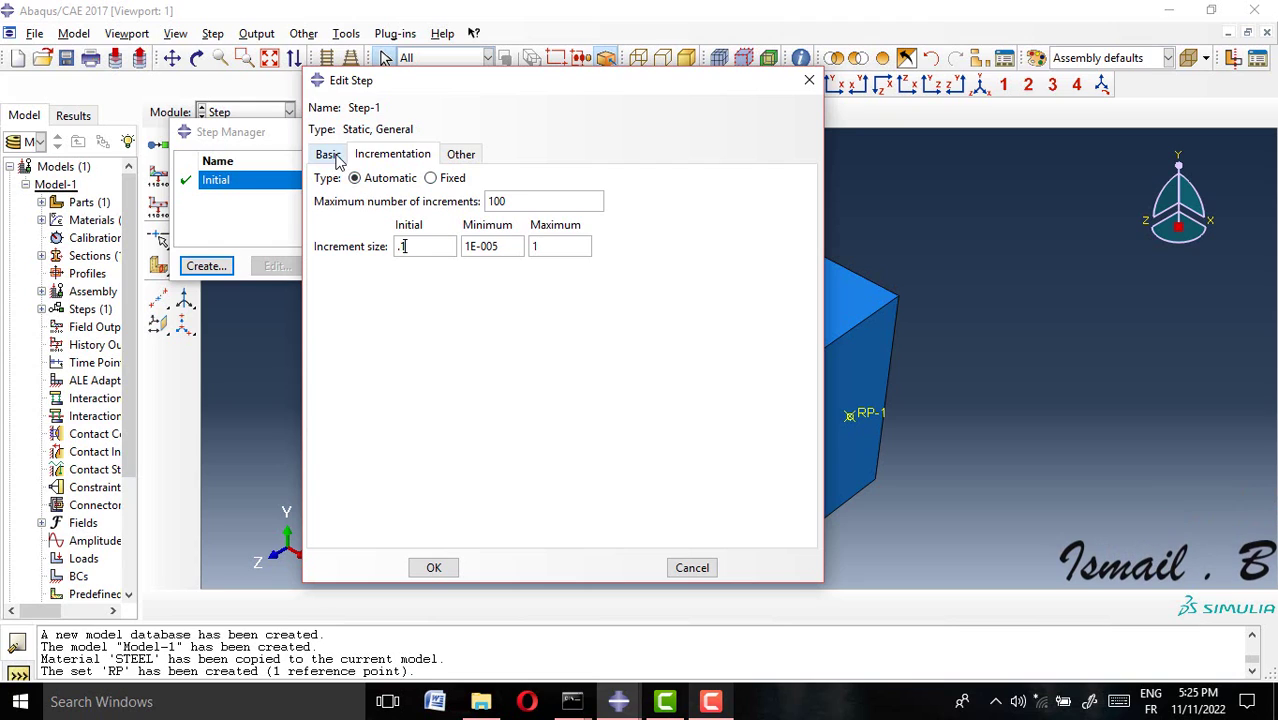
Step: Finish the Static, General step with a time period of 1 and Nlgeom on, and close the step manager
click(328, 154)
click(390, 254)
double_click(399, 207)
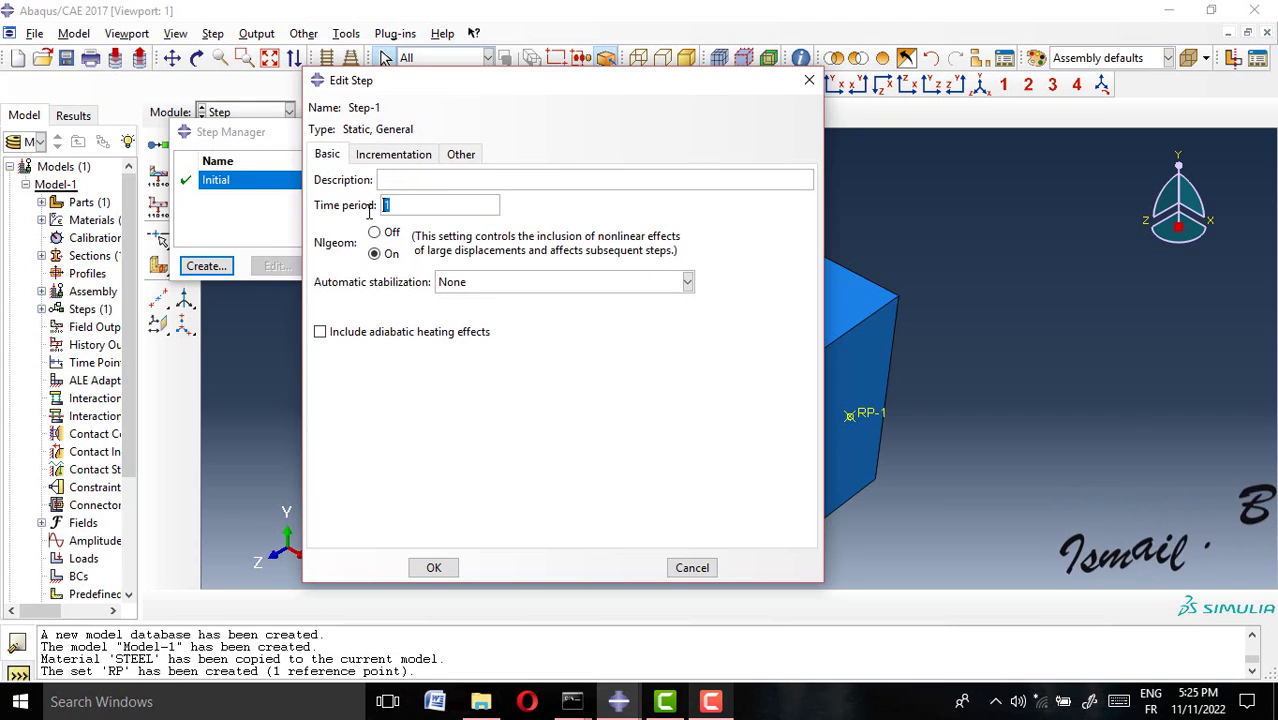
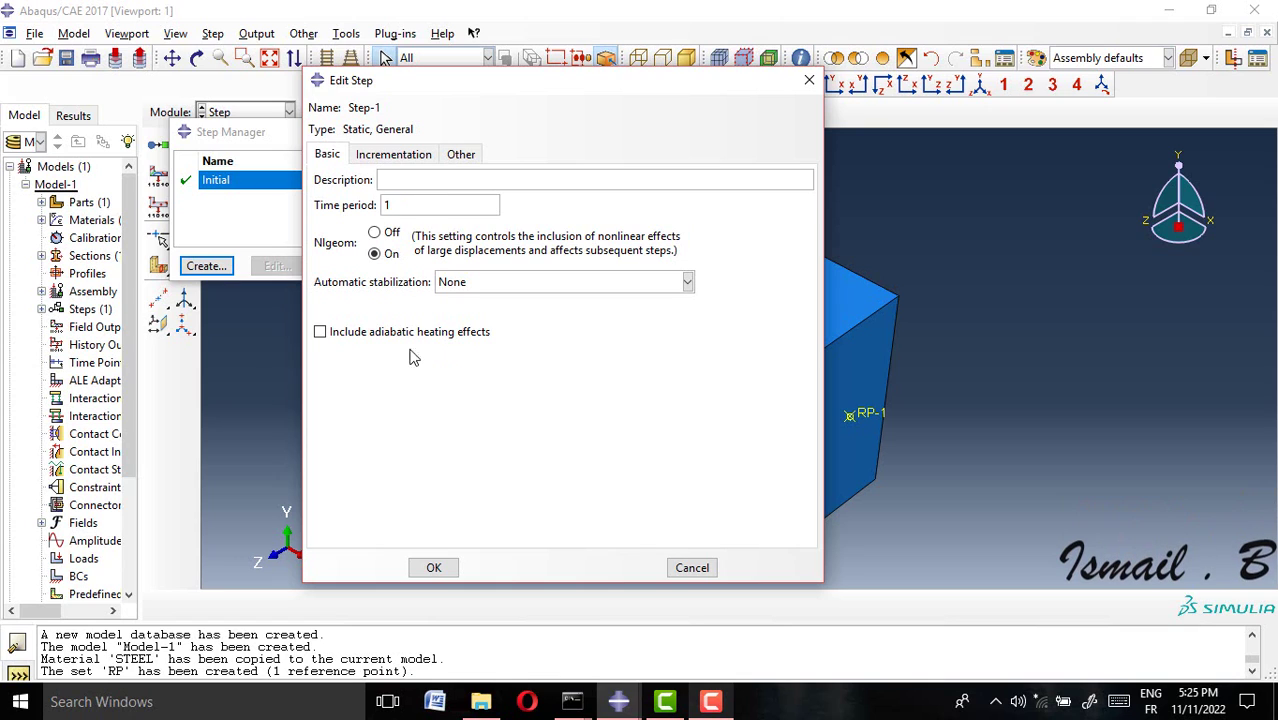
click(375, 253)
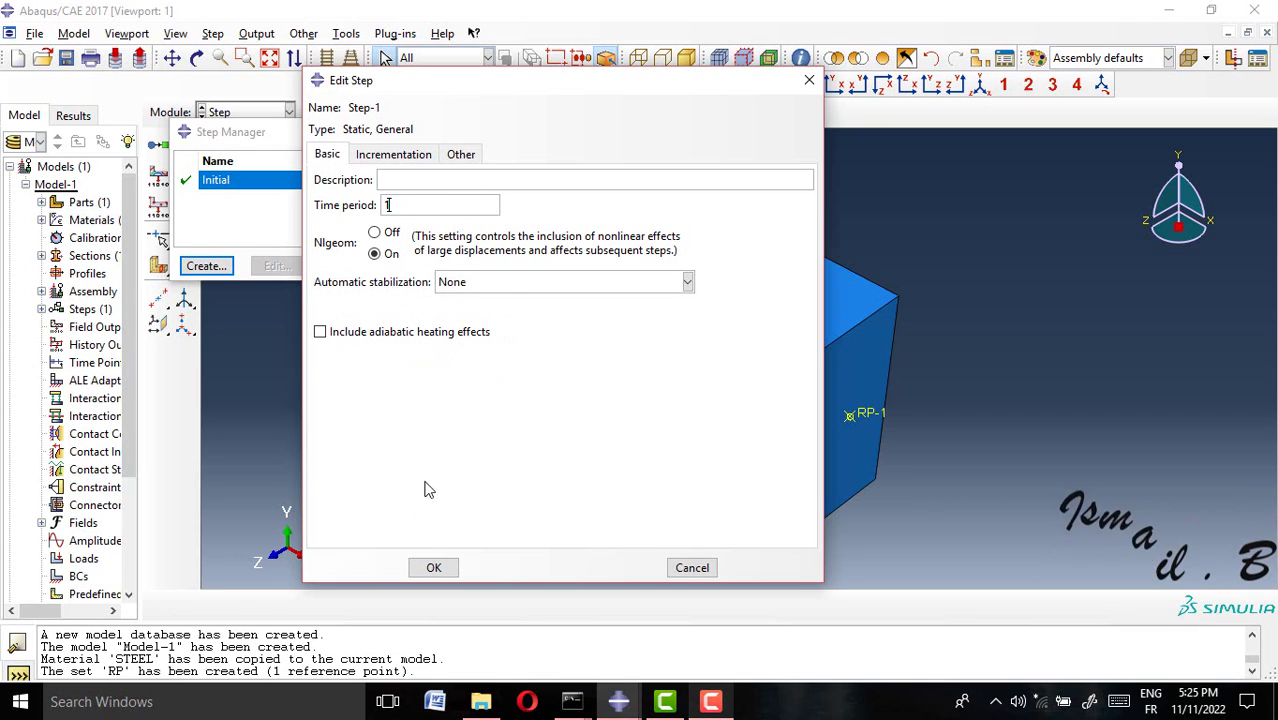
click(436, 568)
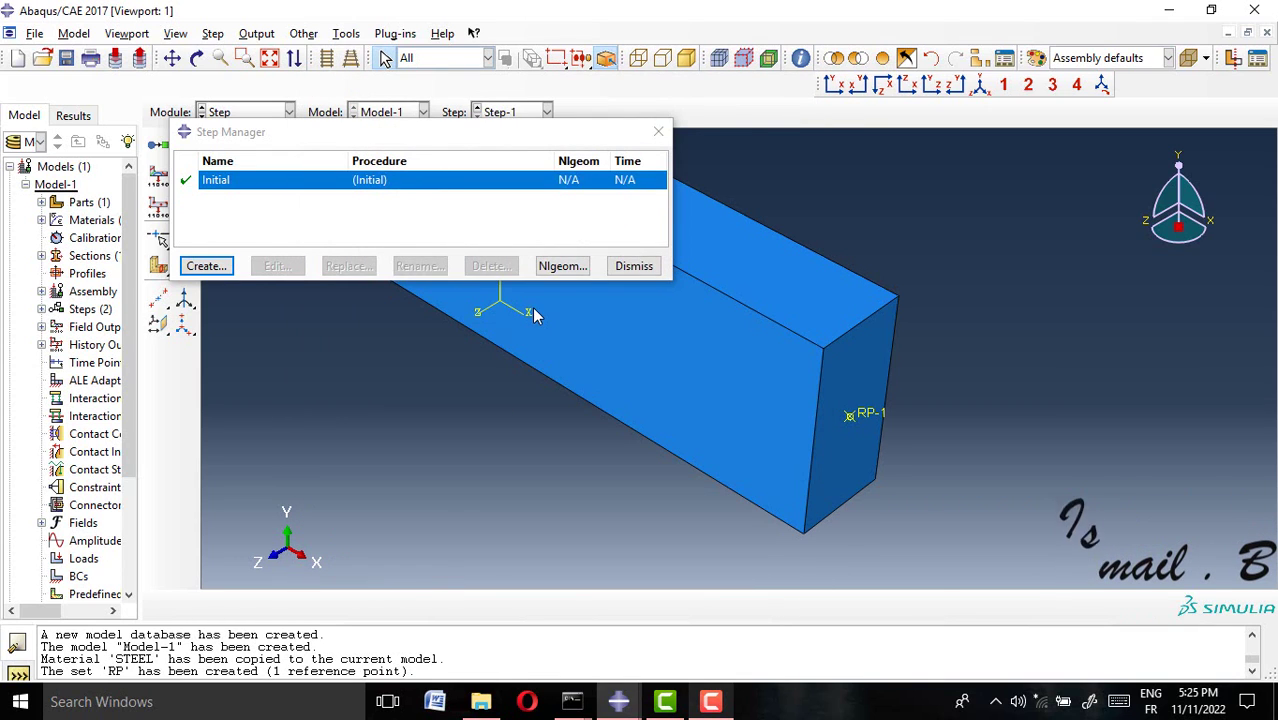
click(634, 265)
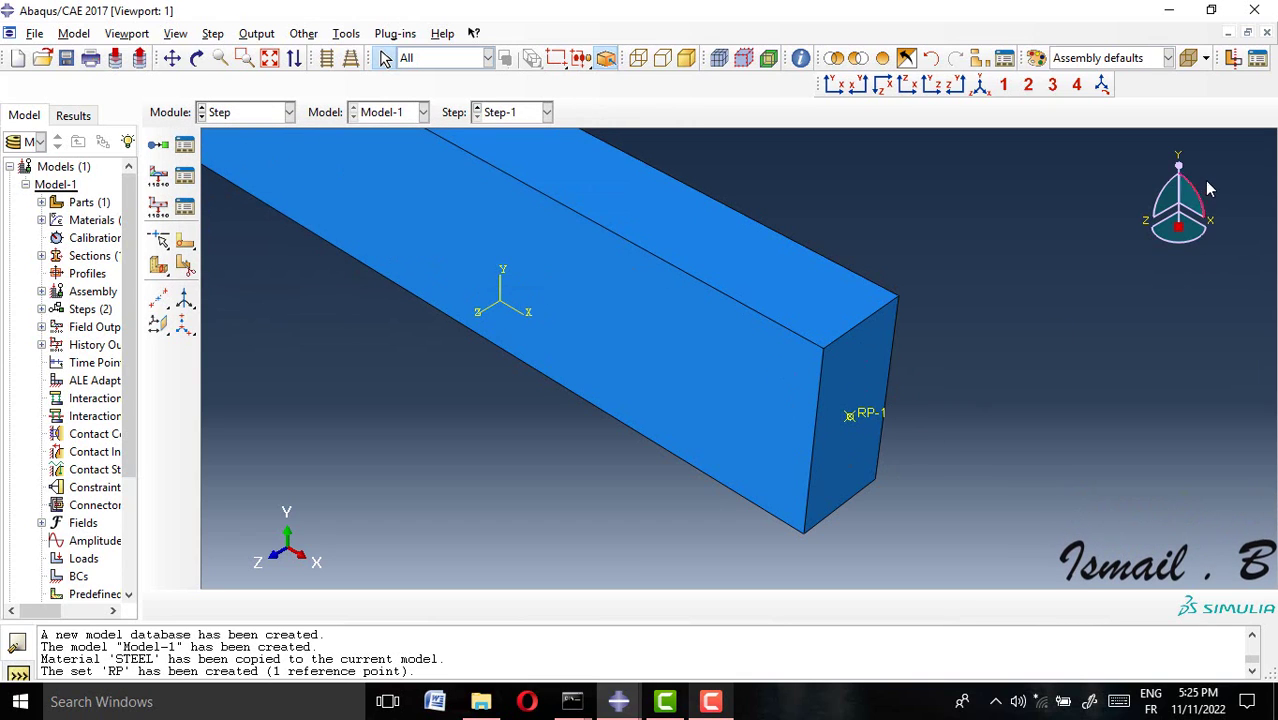
Step: Start a new history output request in Step-1 with its domain set to the set RP
drag(1185, 240, 1186, 271)
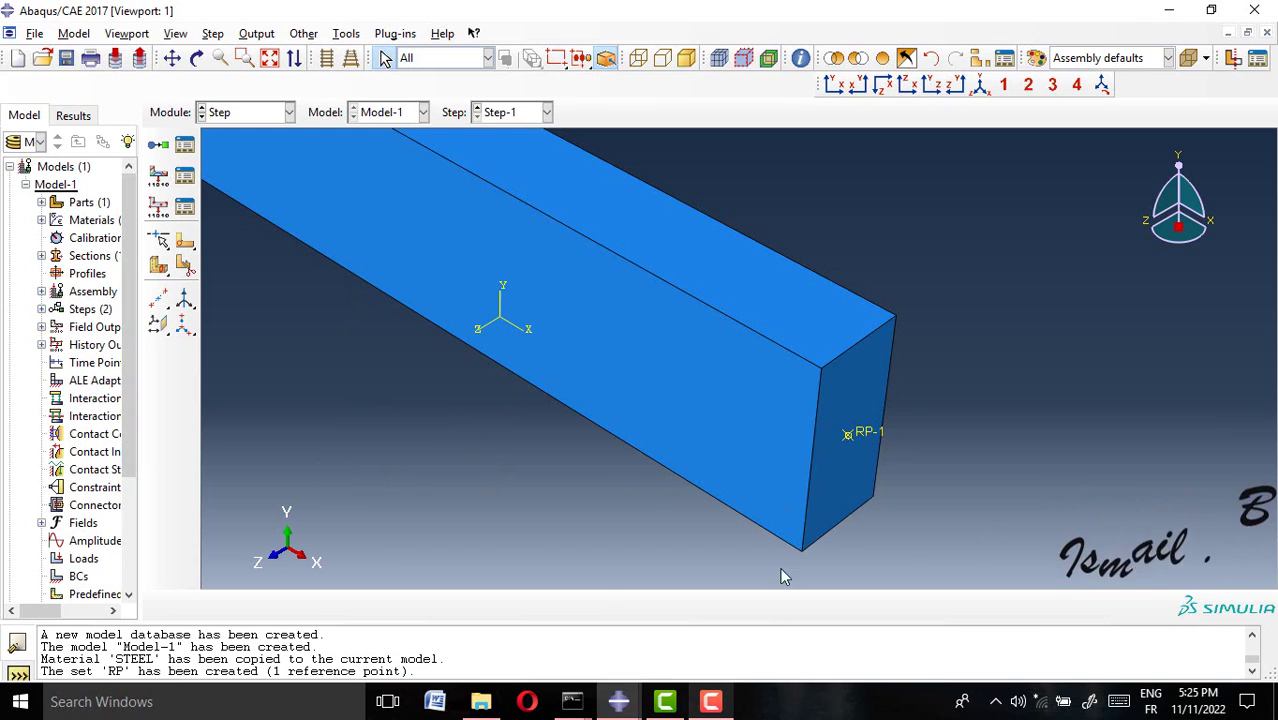
click(185, 207)
click(130, 303)
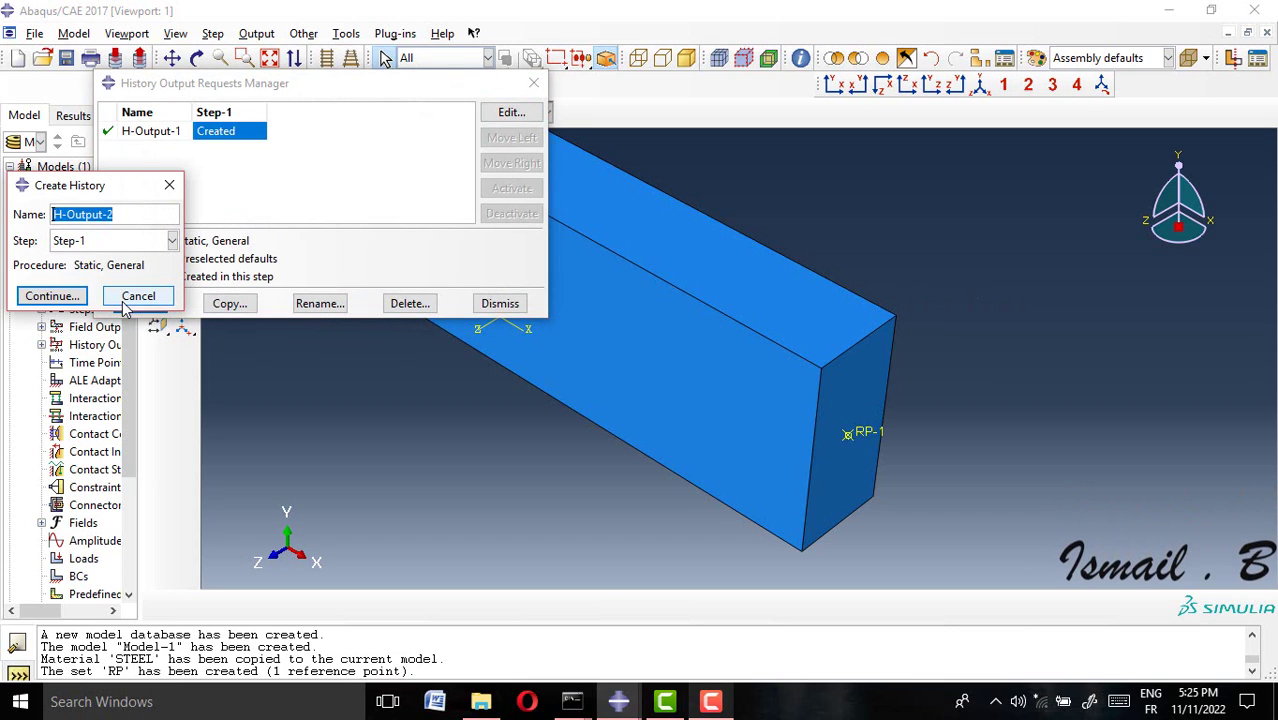
click(76, 298)
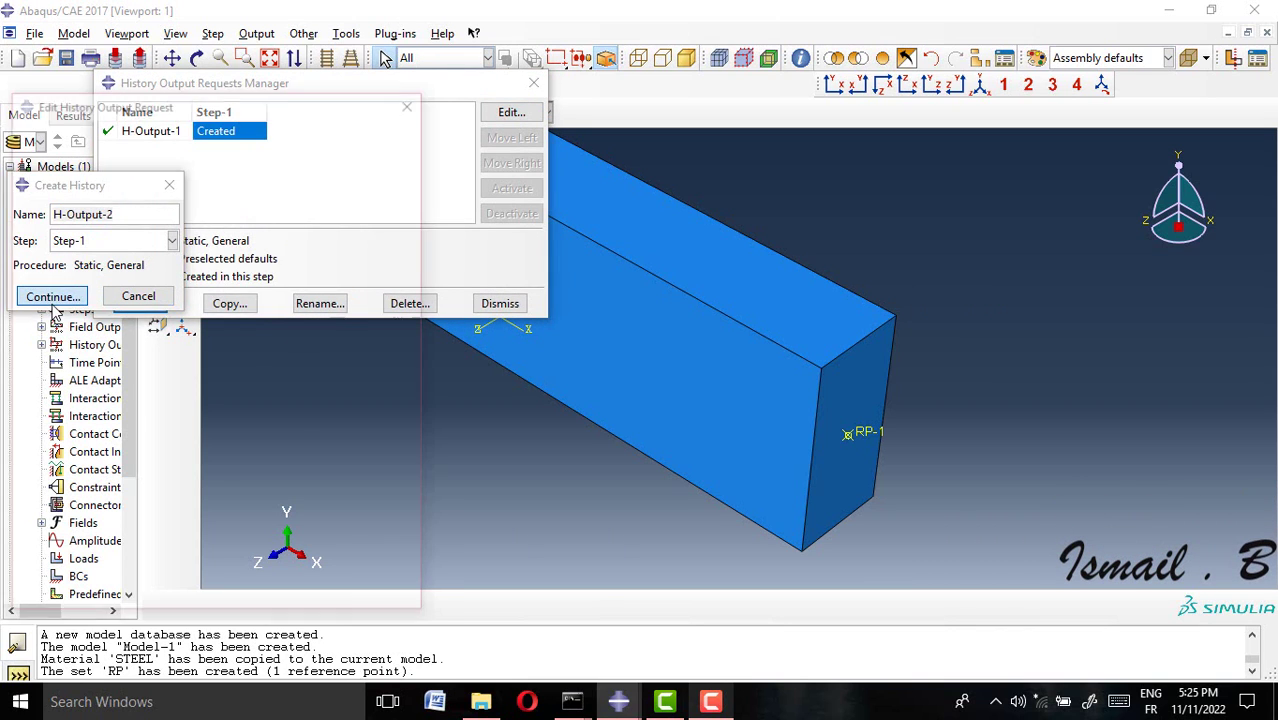
click(148, 205)
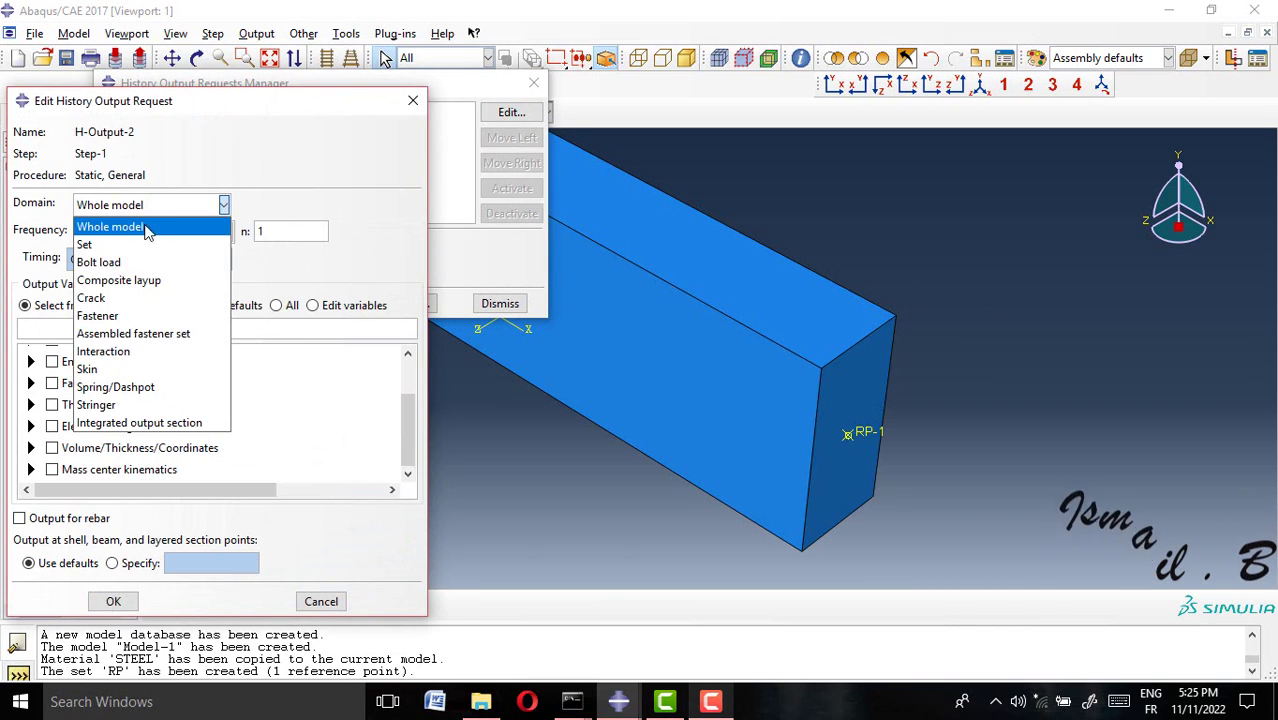
click(145, 244)
click(300, 205)
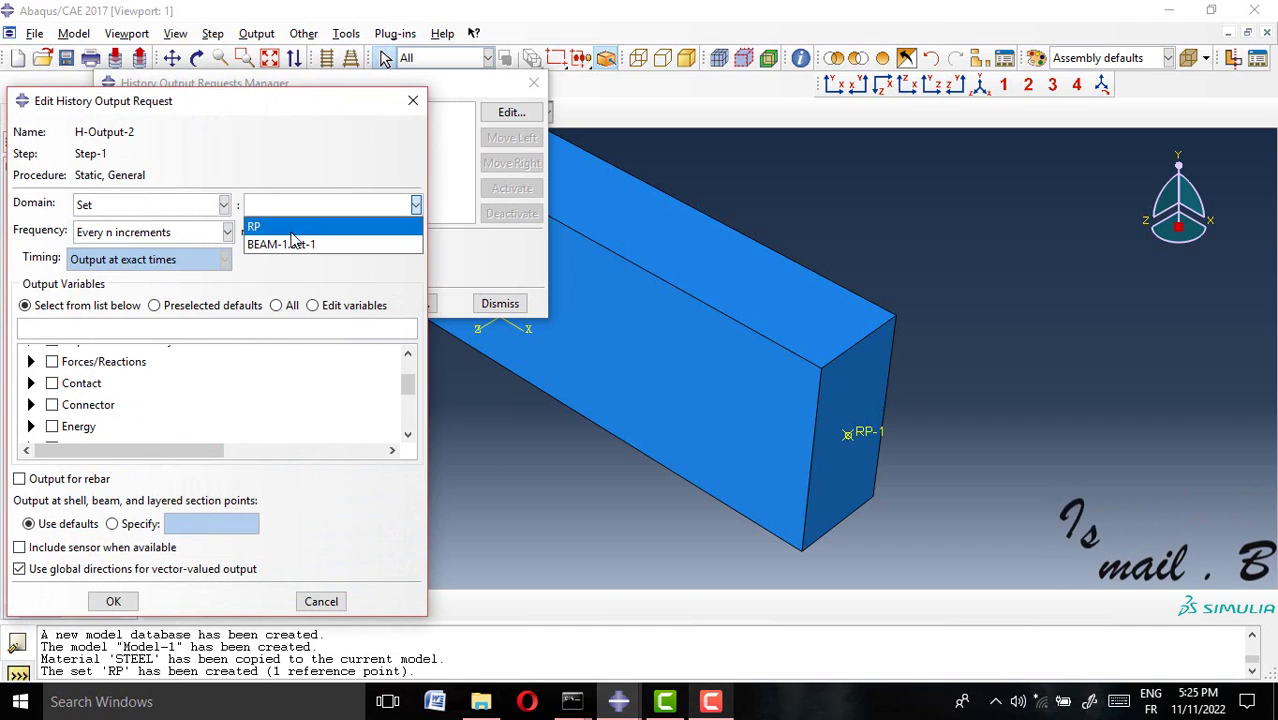
click(288, 228)
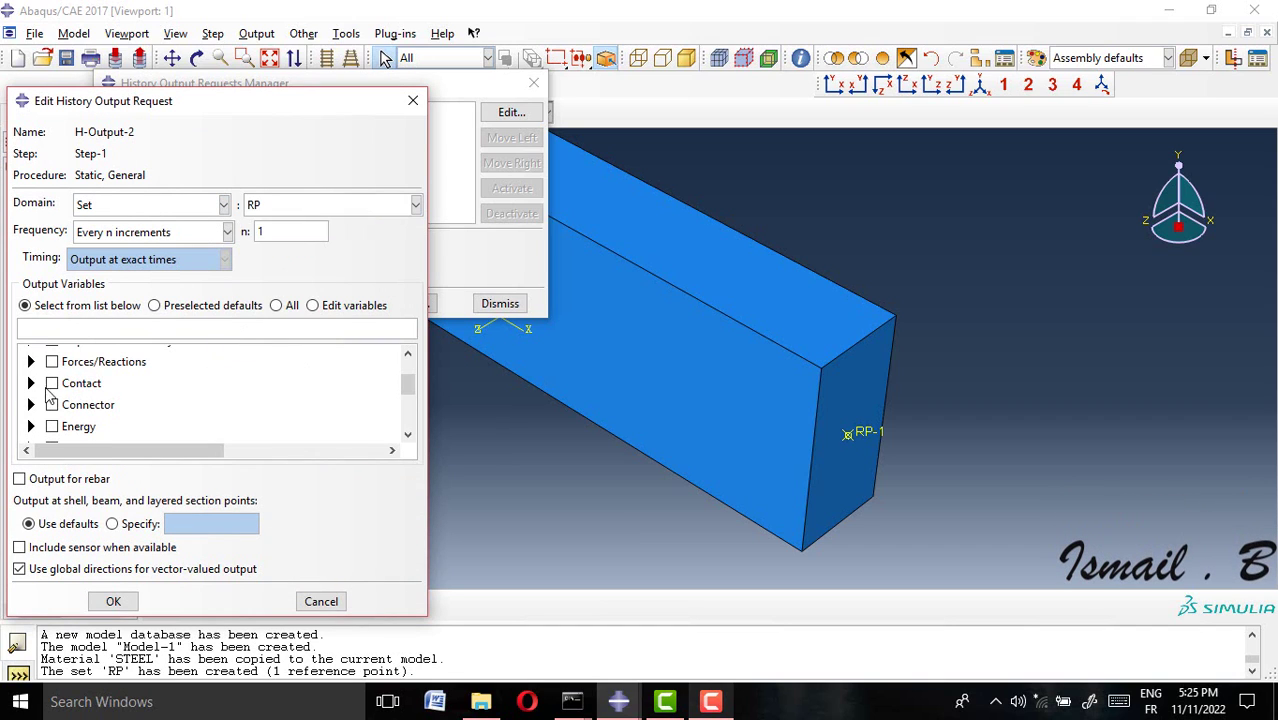
Step: Select the reaction force component RF2 as the output variable and save the history output request
click(30, 362)
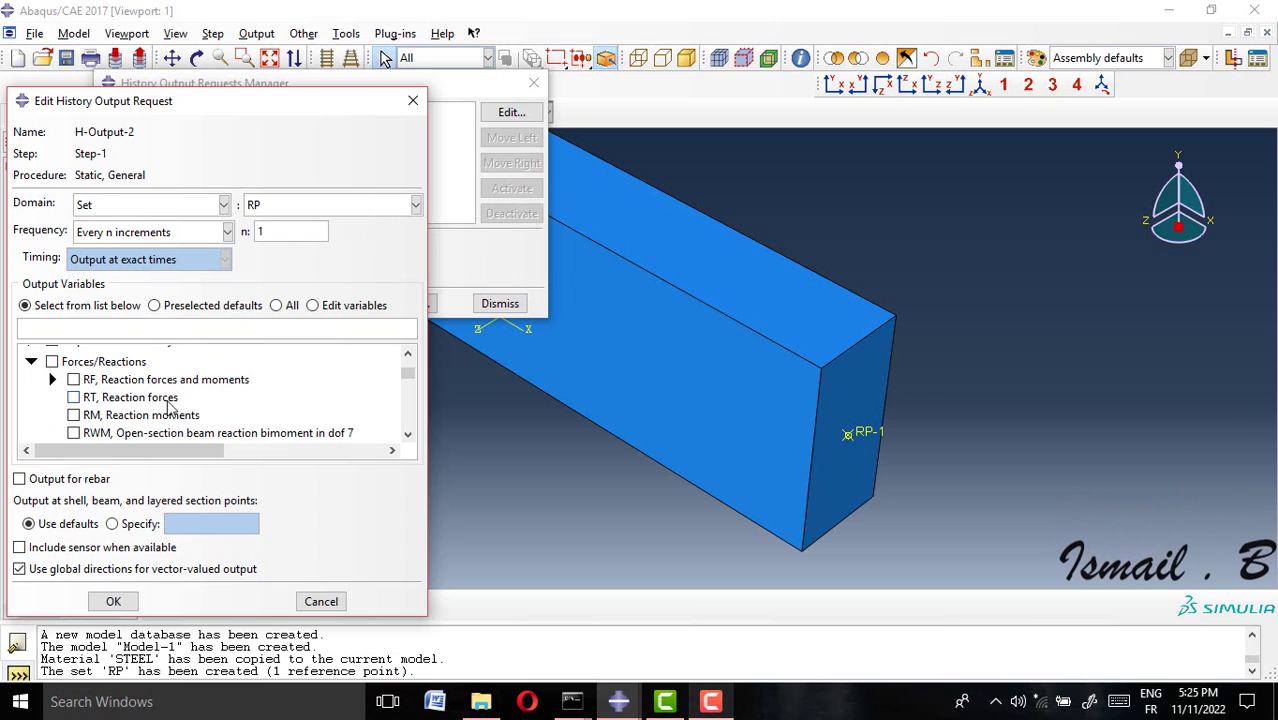
scroll(80, 415, down, 1)
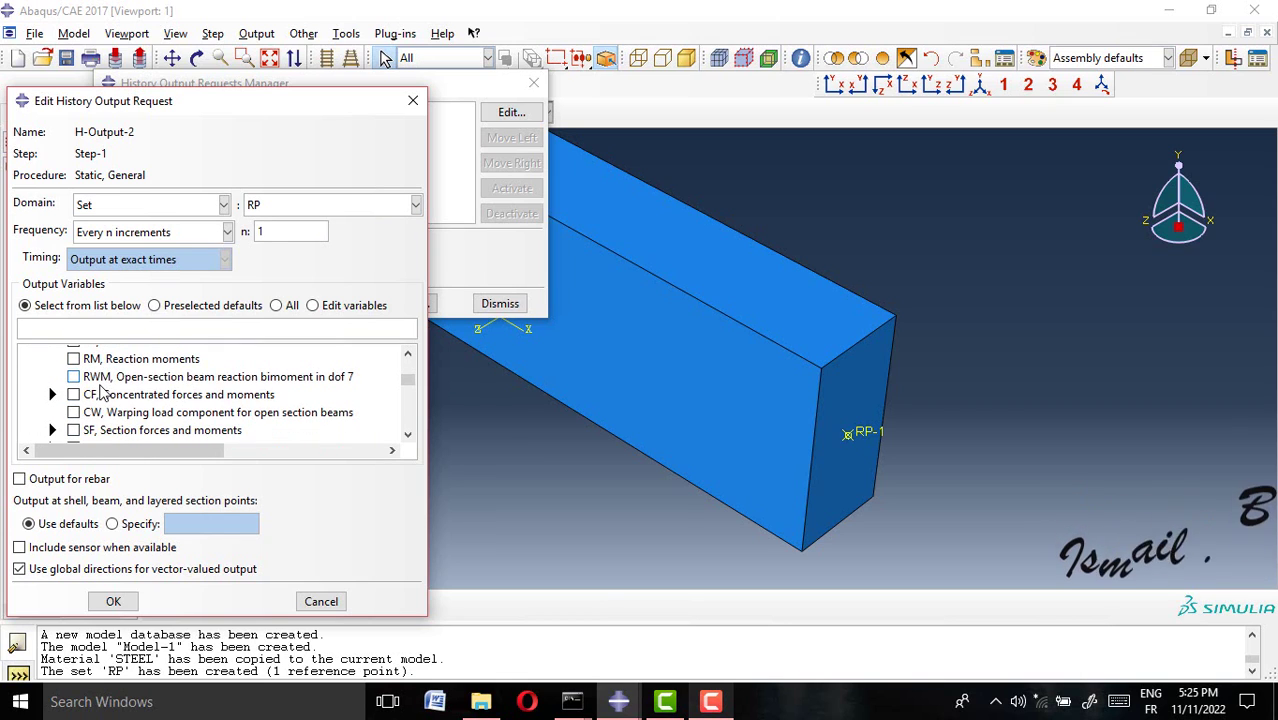
scroll(52, 392, up, 1)
click(52, 381)
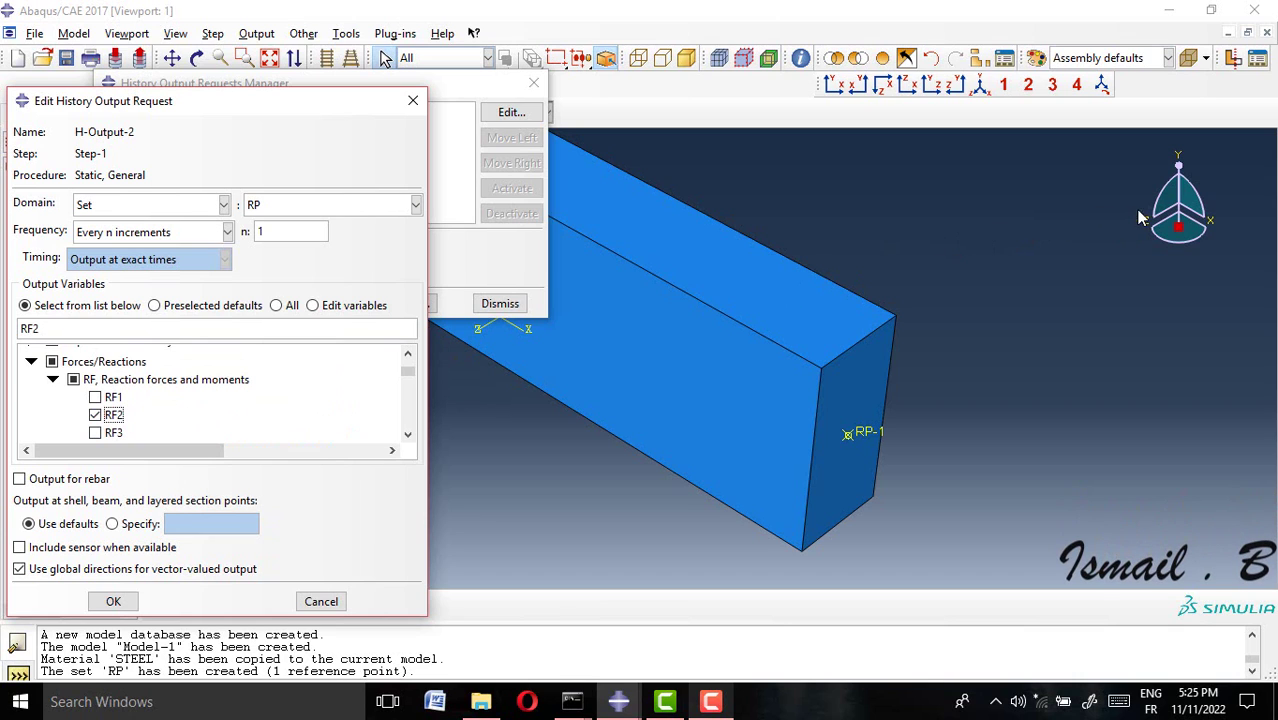
drag(1176, 203, 1171, 250)
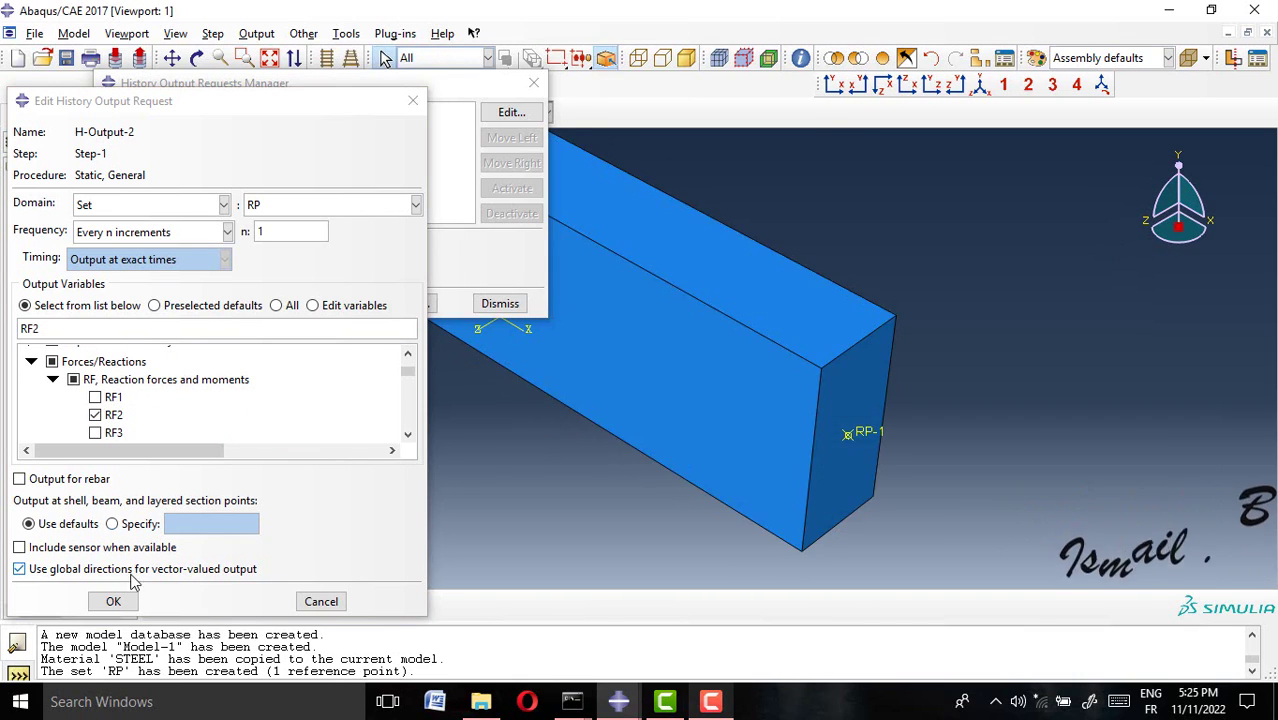
click(115, 601)
Step: Start another history output request in Step-1 and assign the set RP as its domain
click(145, 303)
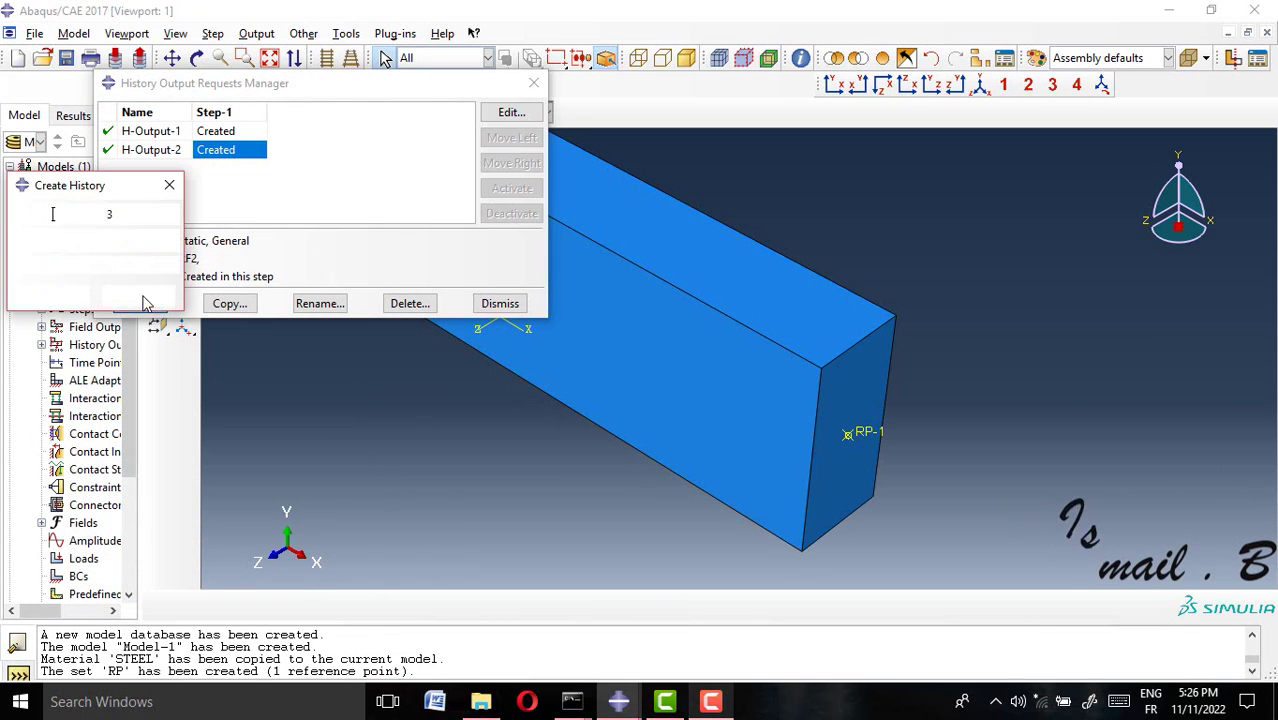
click(60, 296)
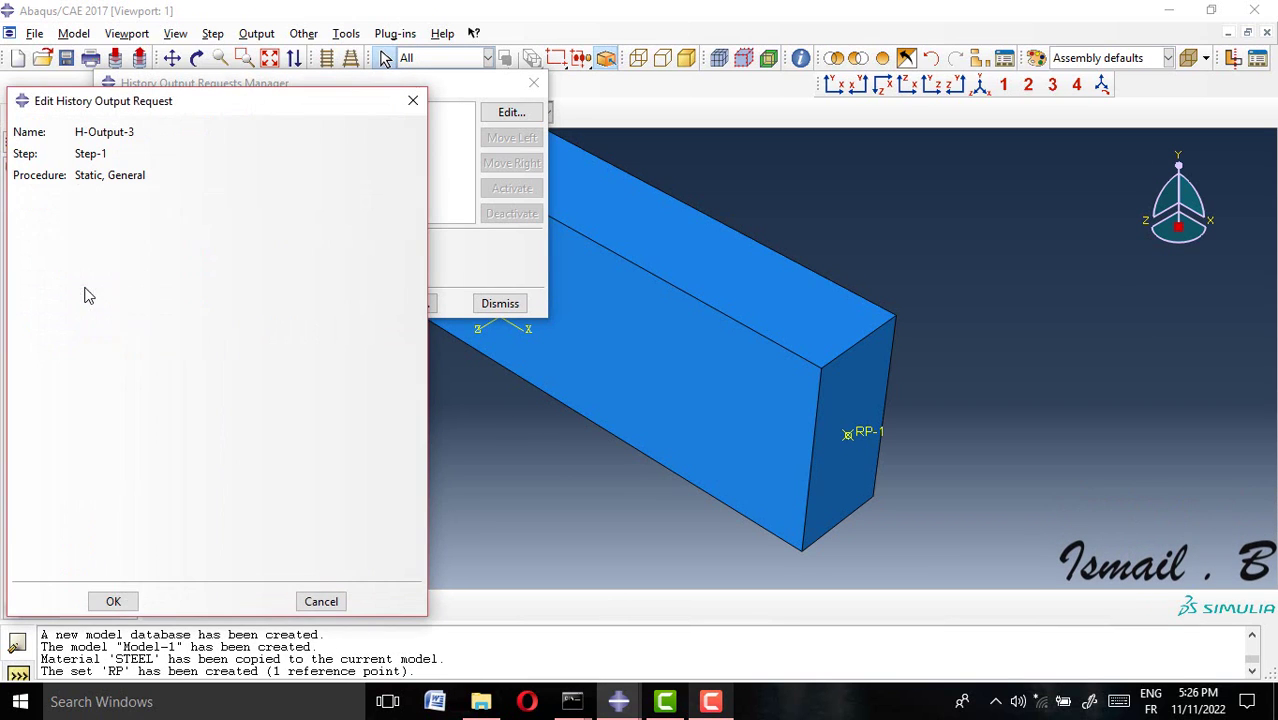
click(150, 204)
click(135, 245)
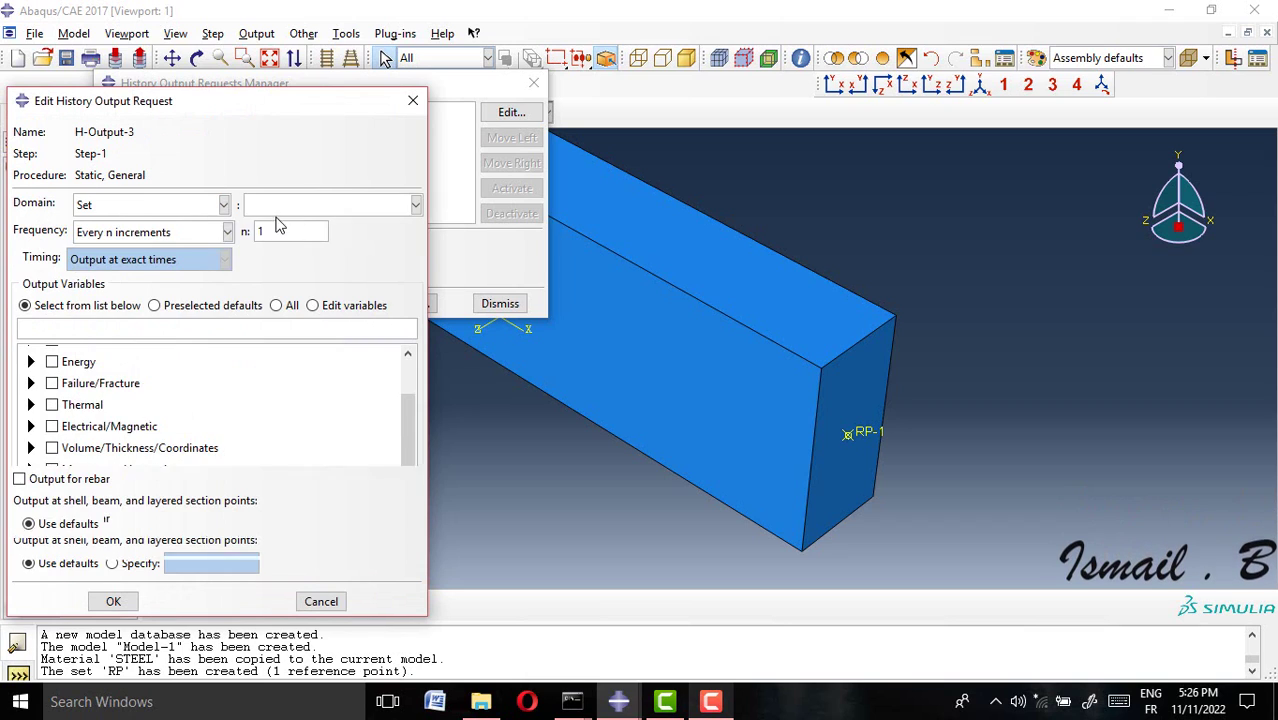
click(292, 206)
click(285, 228)
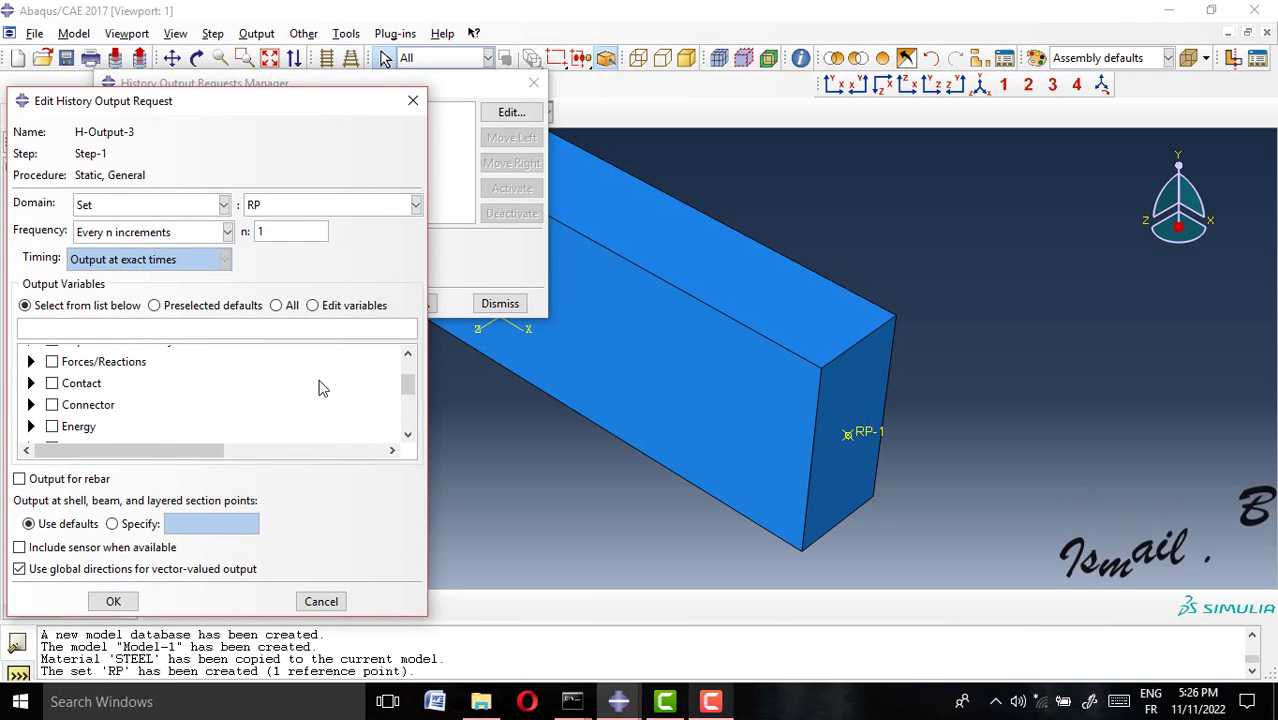
Step: Select the translation component U2 as the output variable, save the request and close the history output manager
scroll(100, 420, up, 2)
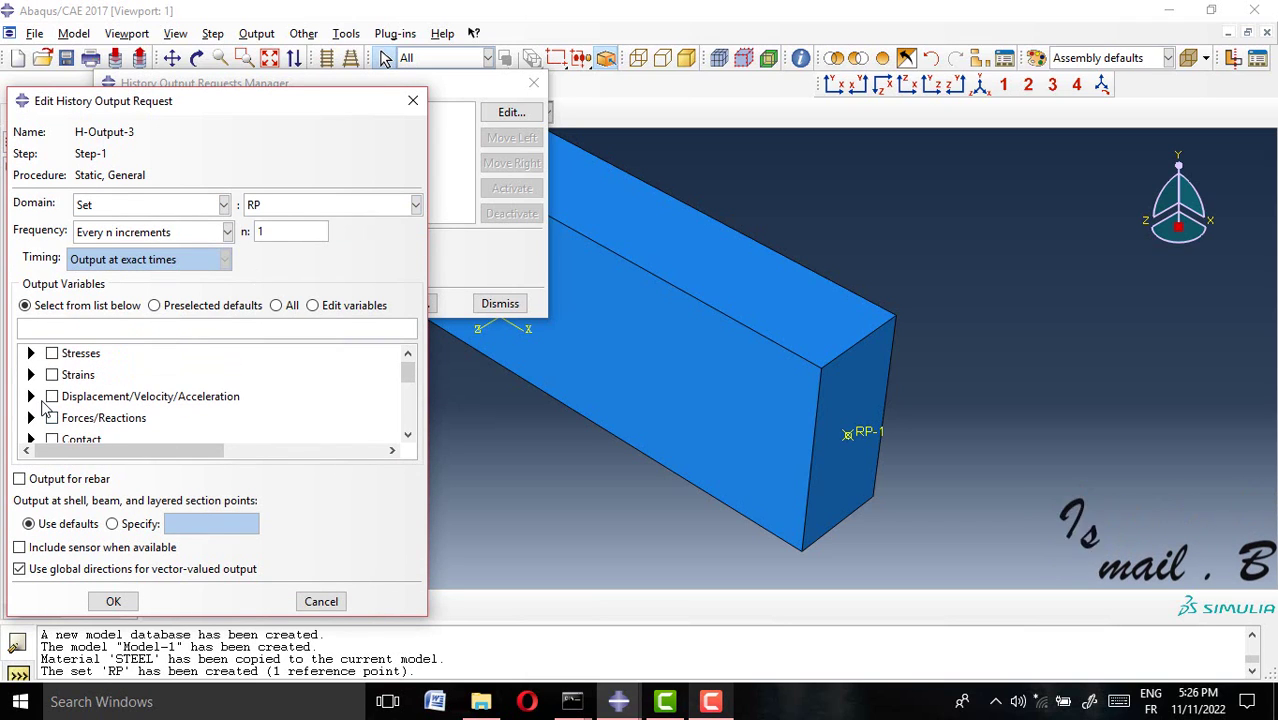
click(31, 396)
click(52, 418)
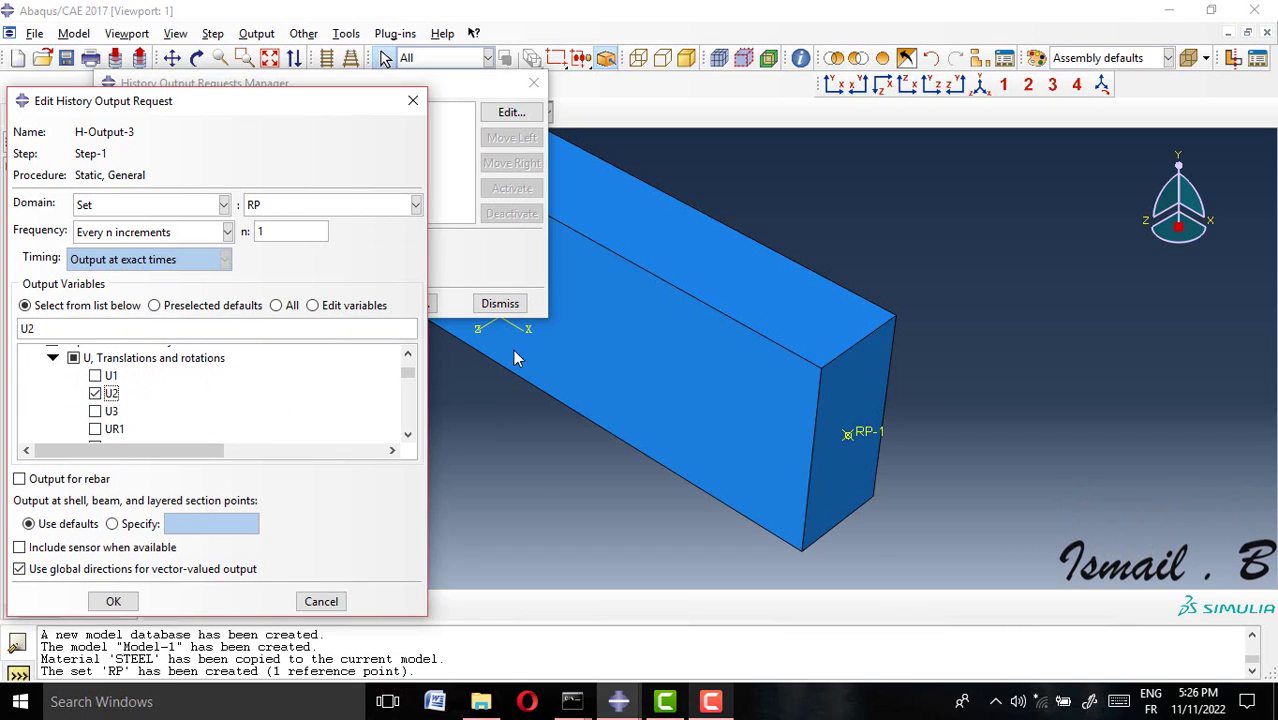
click(1183, 199)
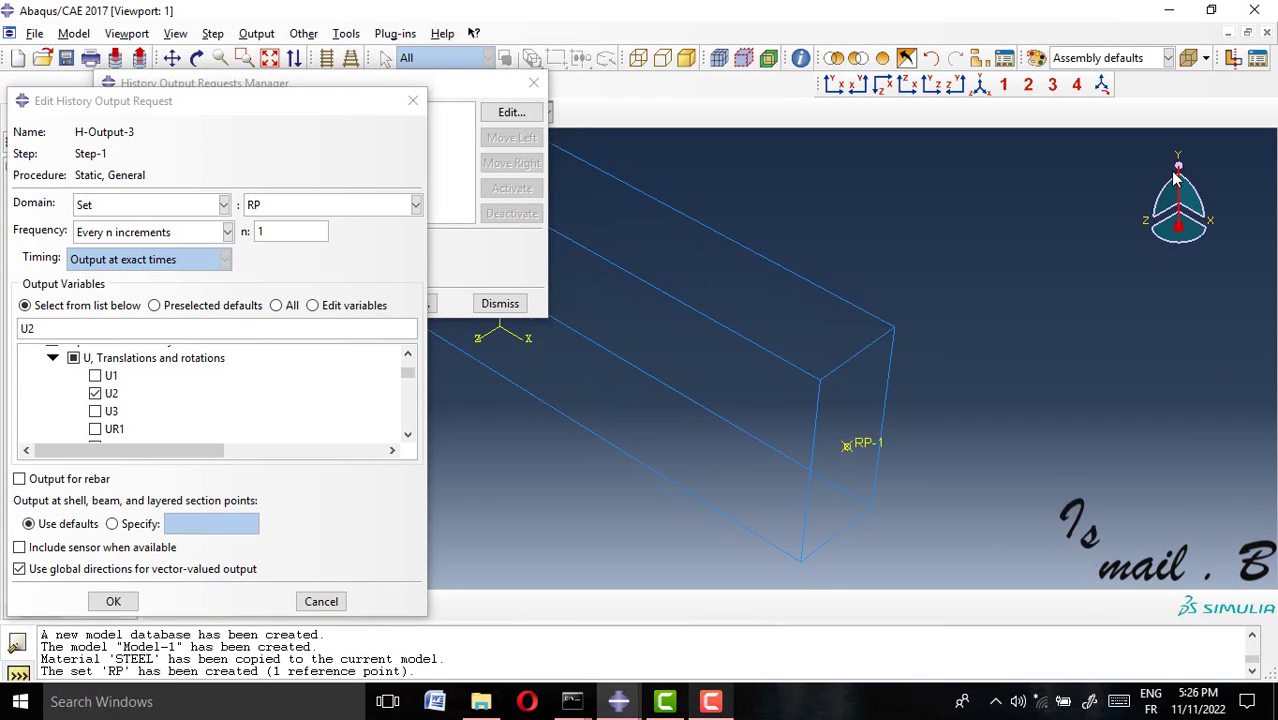
click(113, 601)
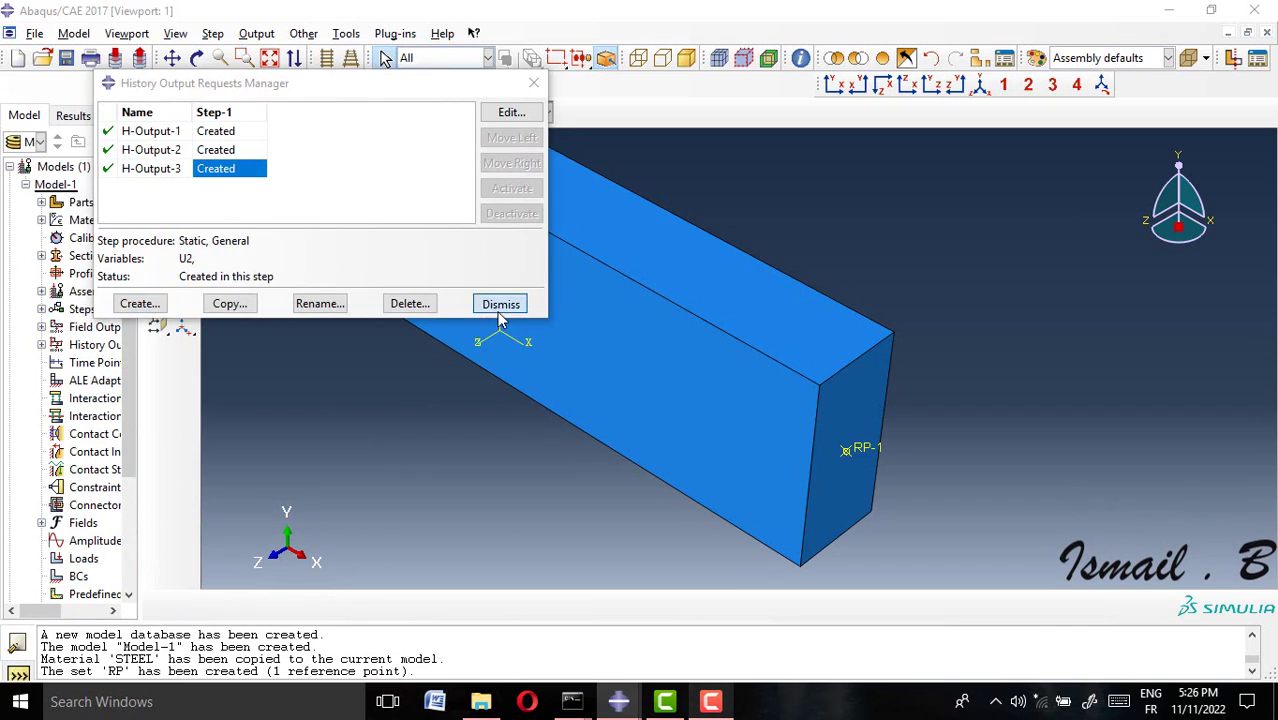
click(499, 305)
Step: Switch to the Interaction module and start a Coupling constraint named Constraint-1
click(272, 116)
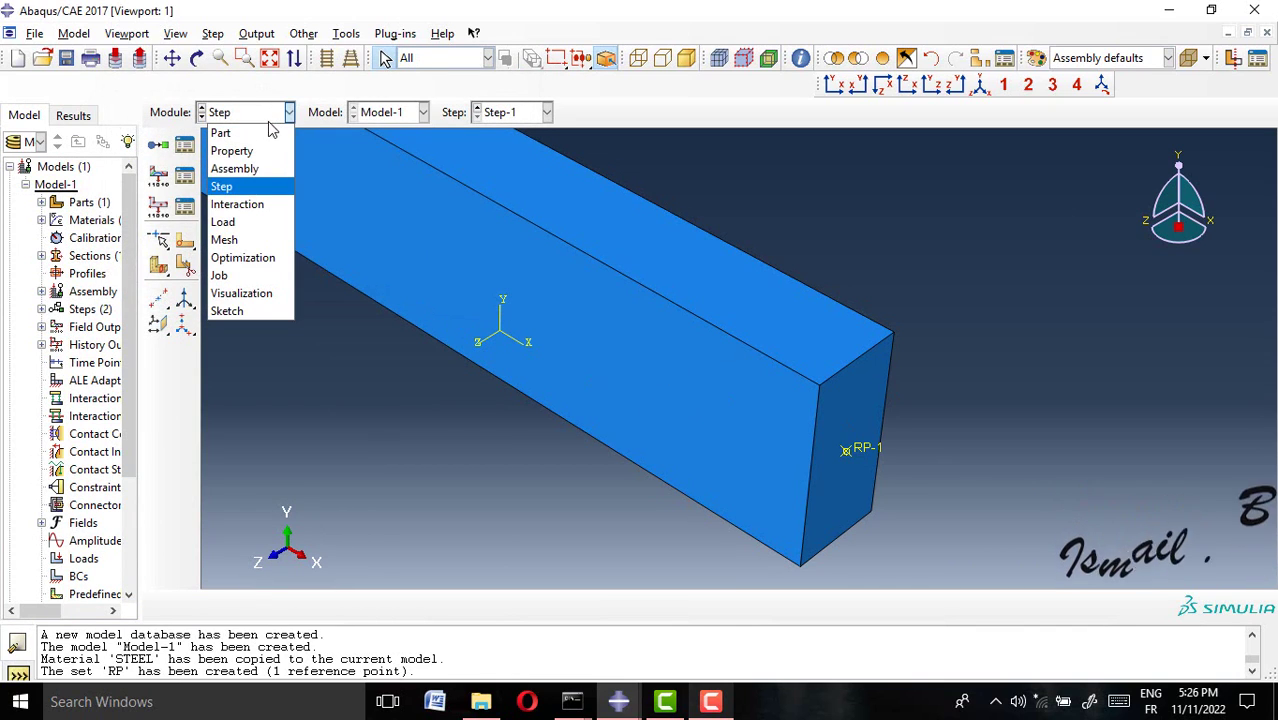
click(235, 200)
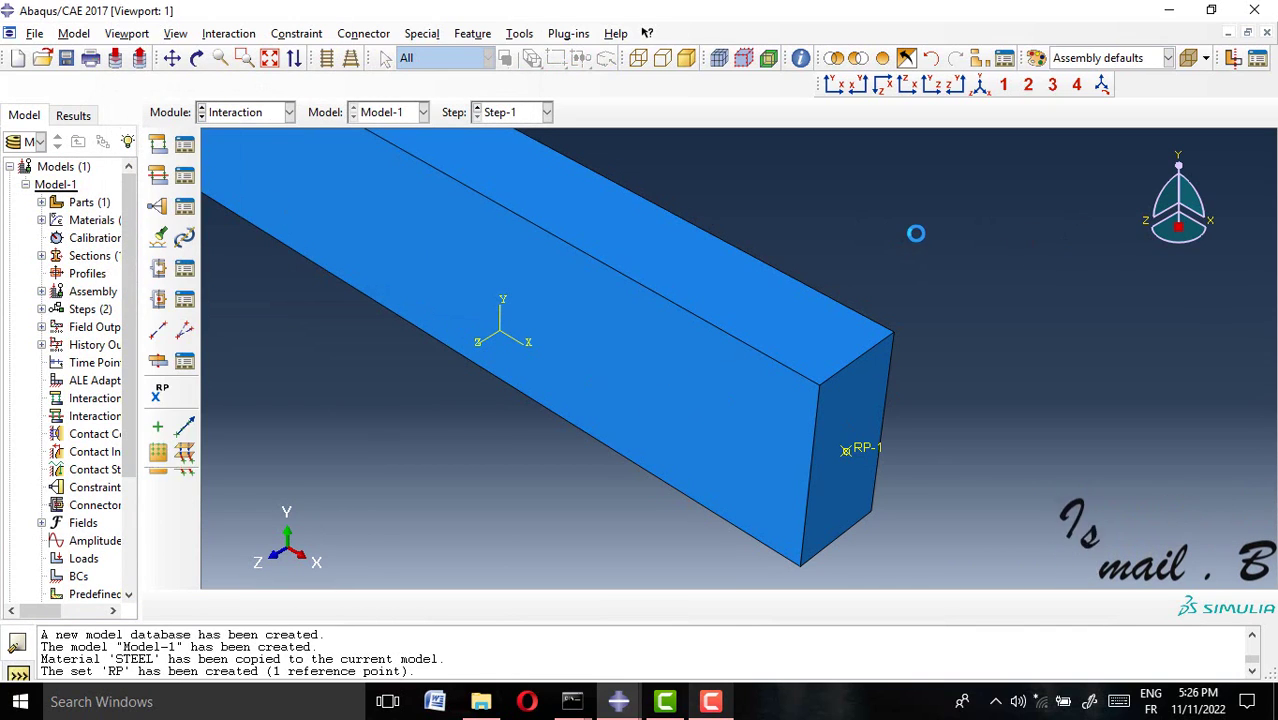
click(978, 88)
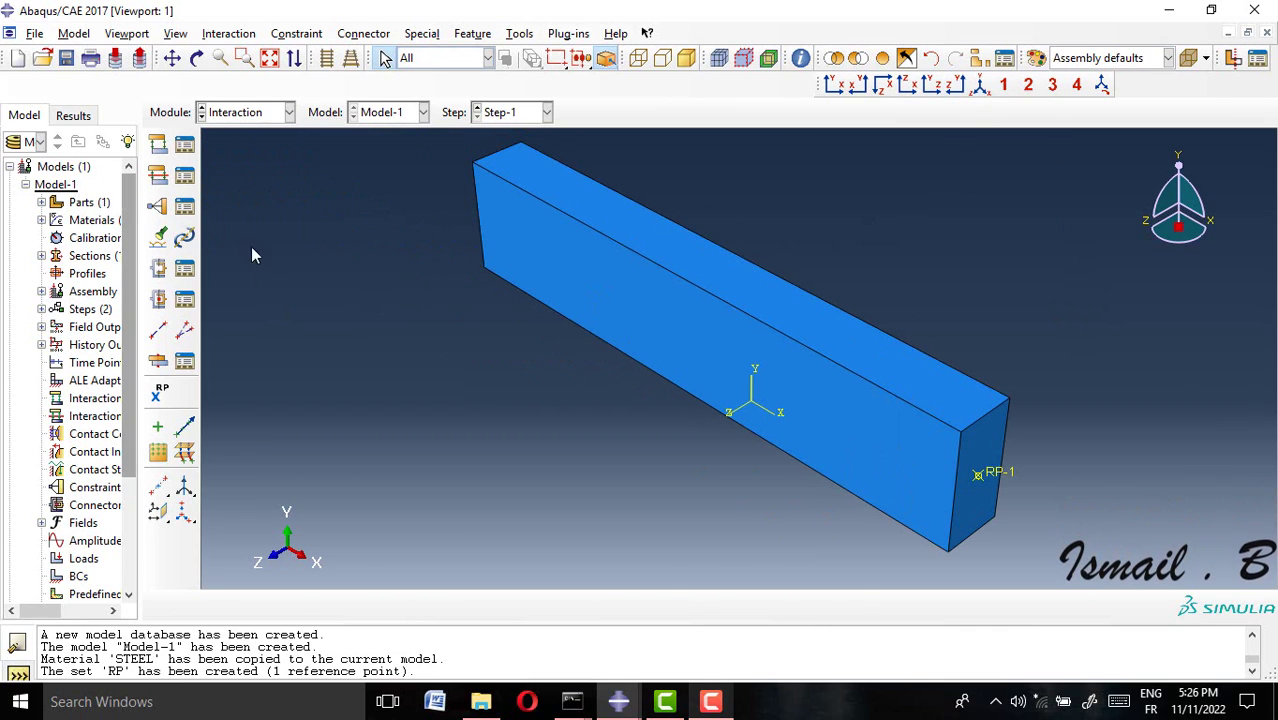
click(185, 209)
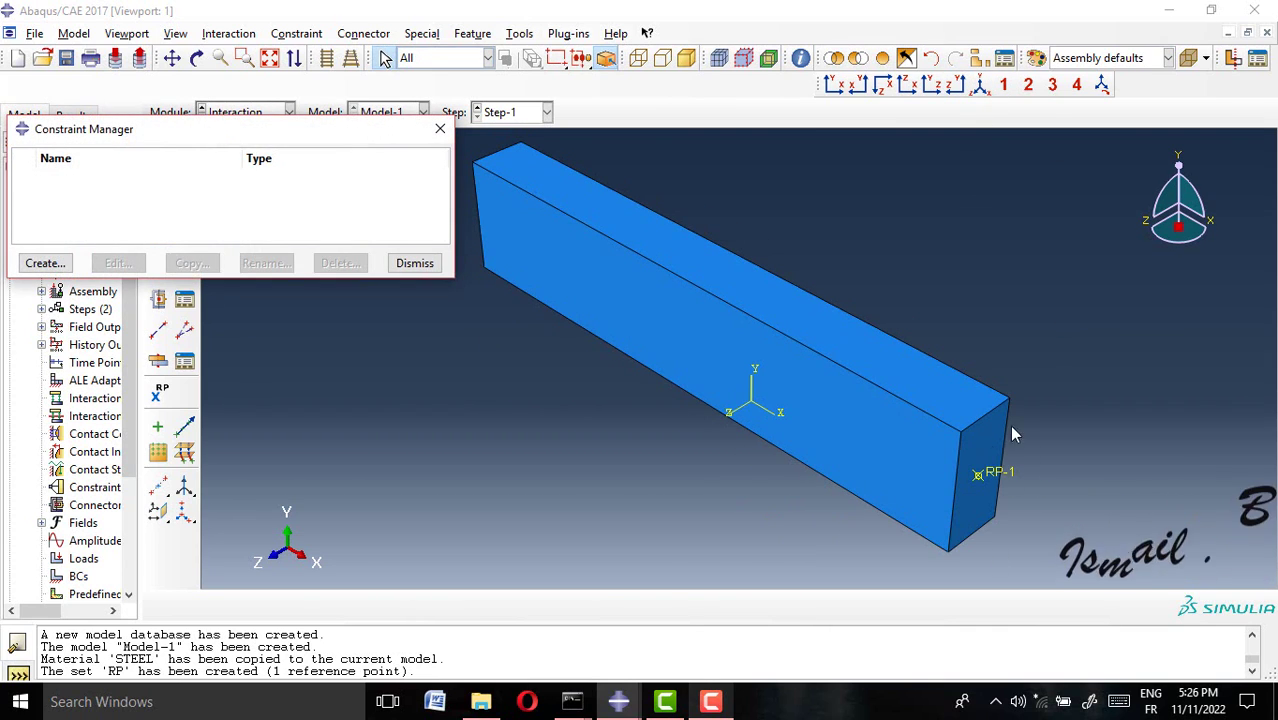
scroll(1012, 487, down, 2)
scroll(1013, 487, down, 1)
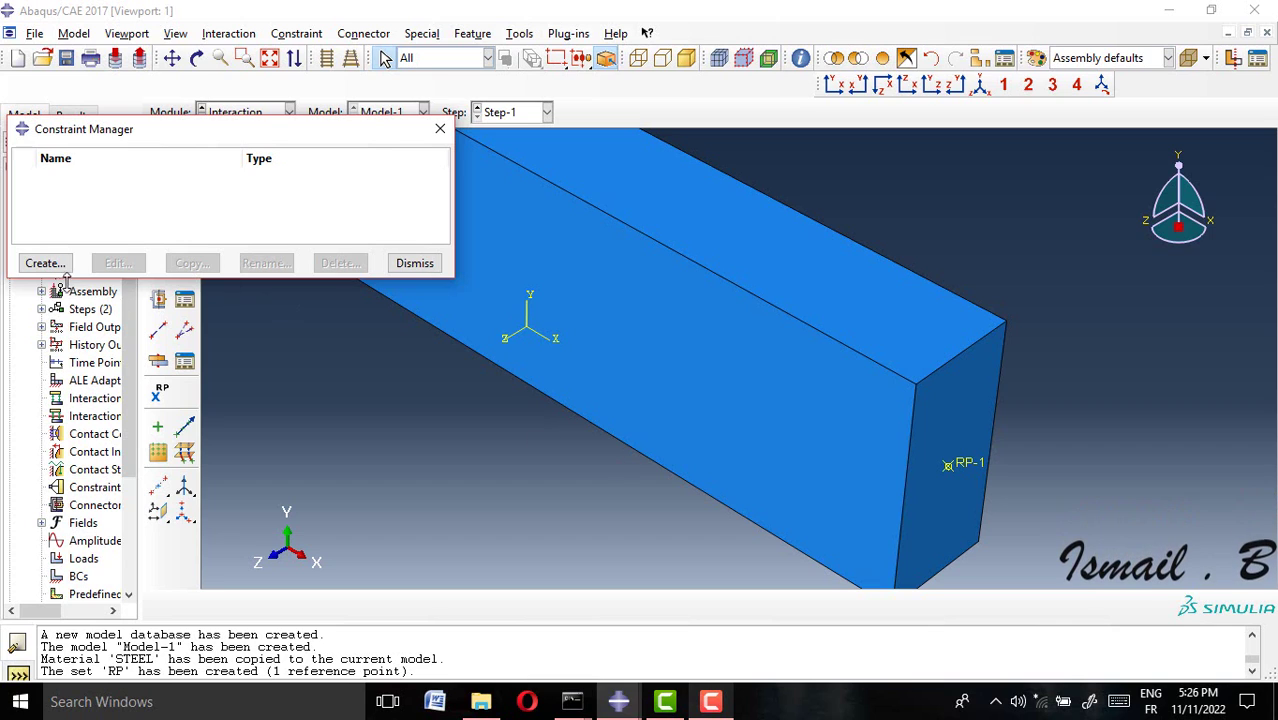
click(32, 264)
click(44, 287)
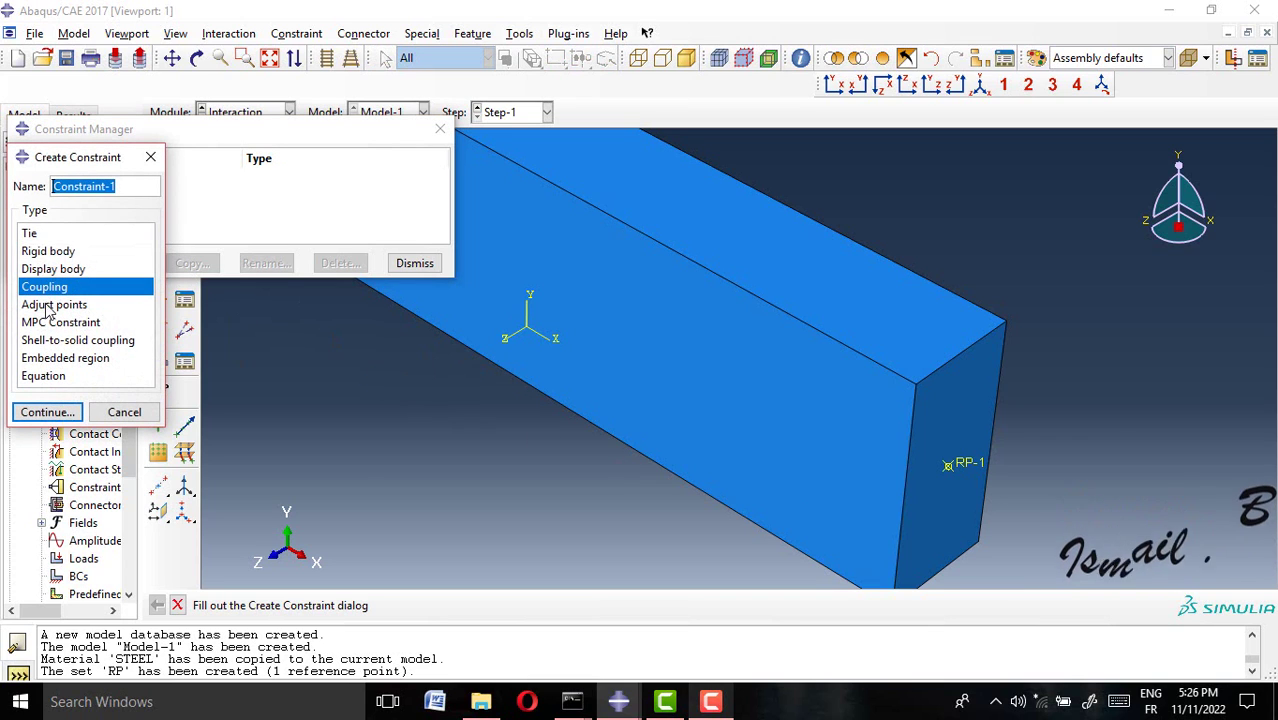
click(44, 412)
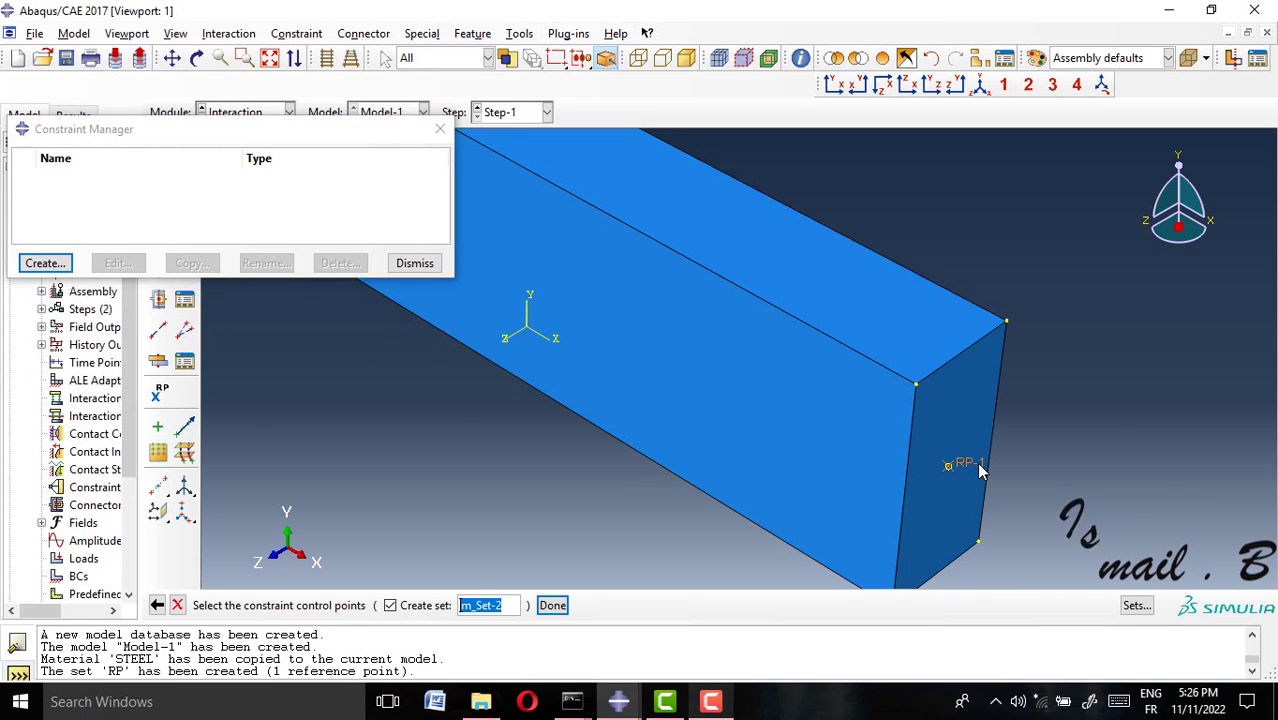
Step: Couple the reference point as control point to the surface of the beam's end face and close the constraint manager
click(553, 605)
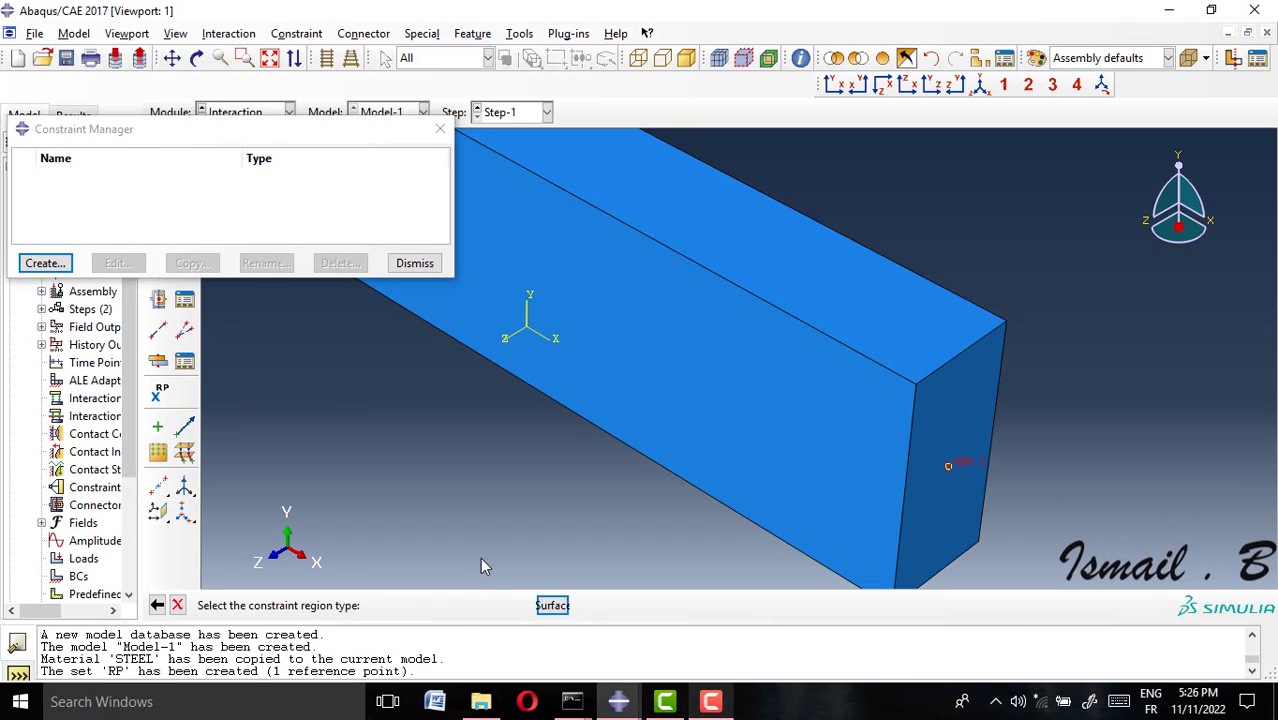
click(398, 605)
click(935, 557)
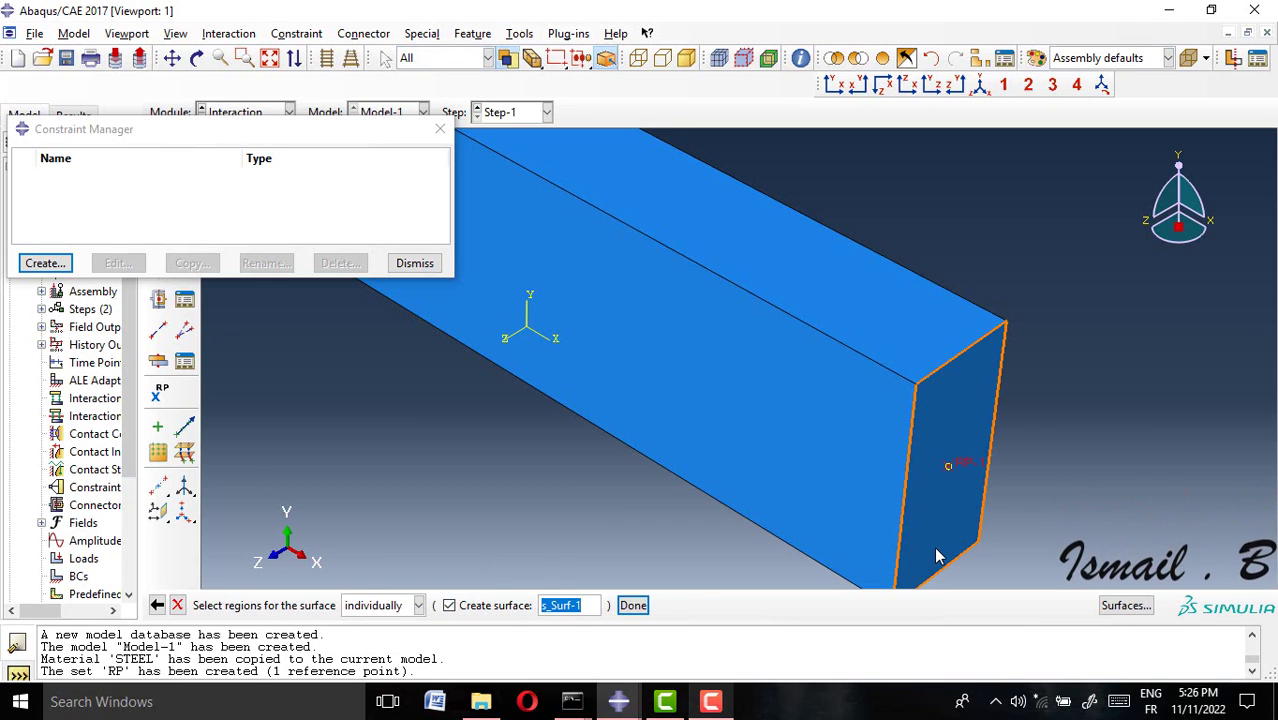
click(636, 606)
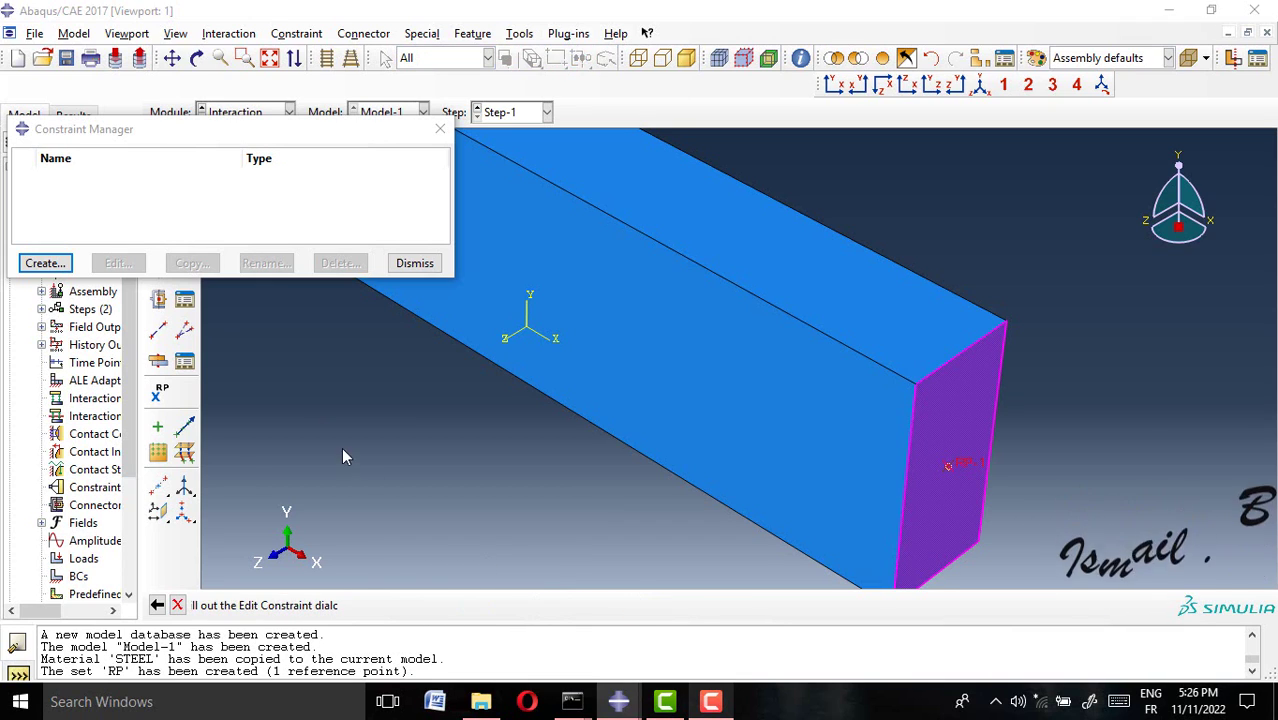
click(80, 543)
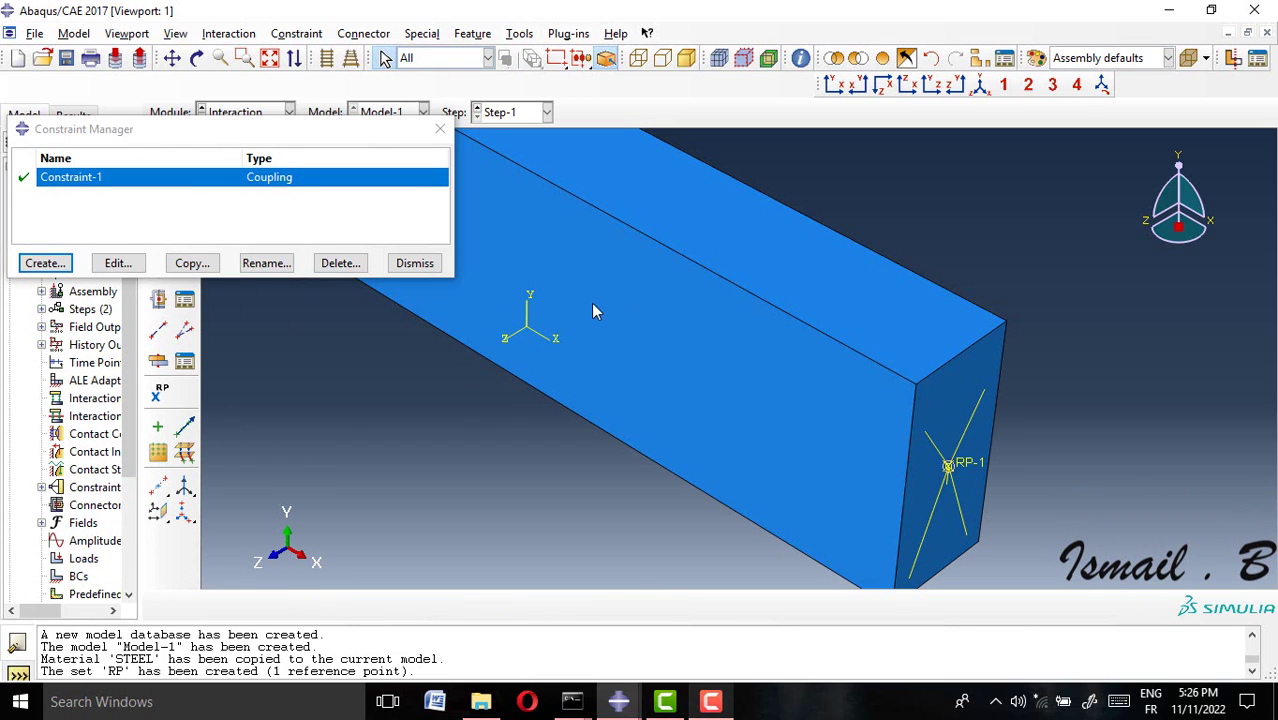
click(418, 263)
Step: Switch to the Load module and start a mechanical Symmetry/Antisymmetry/Encastre boundary condition named BC-1 in Step-1
click(253, 112)
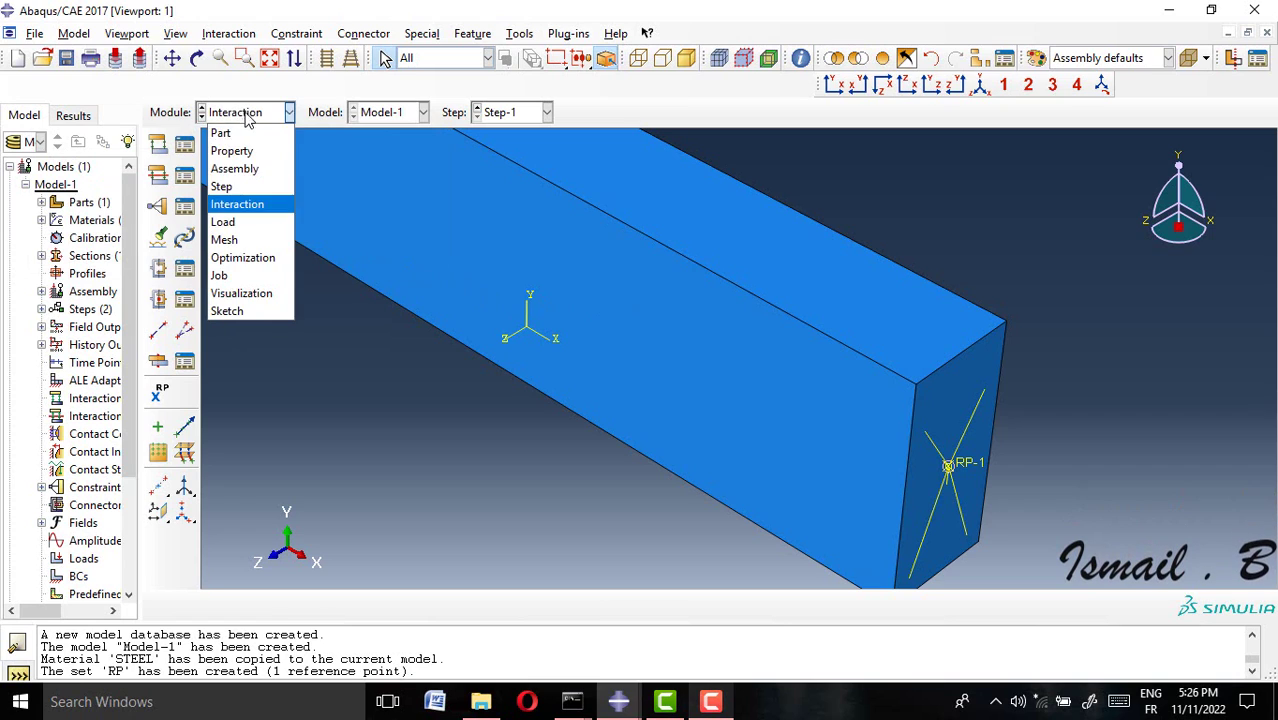
click(265, 222)
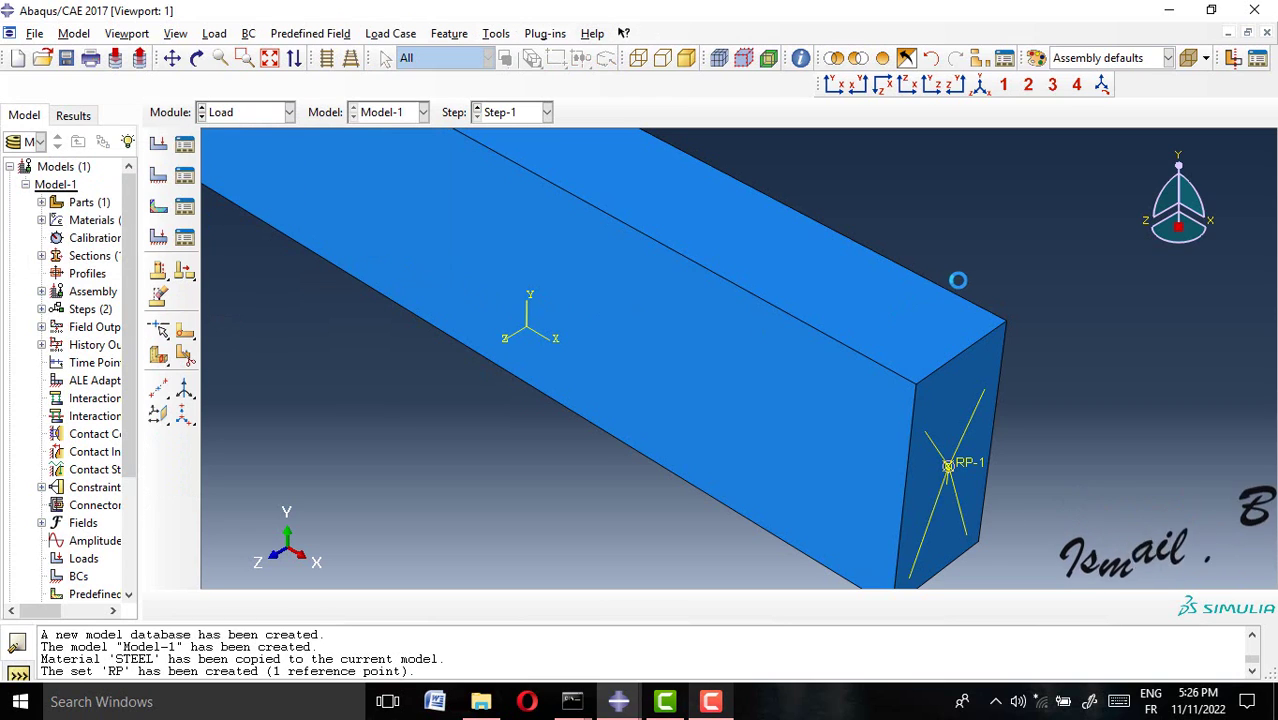
click(981, 86)
click(197, 58)
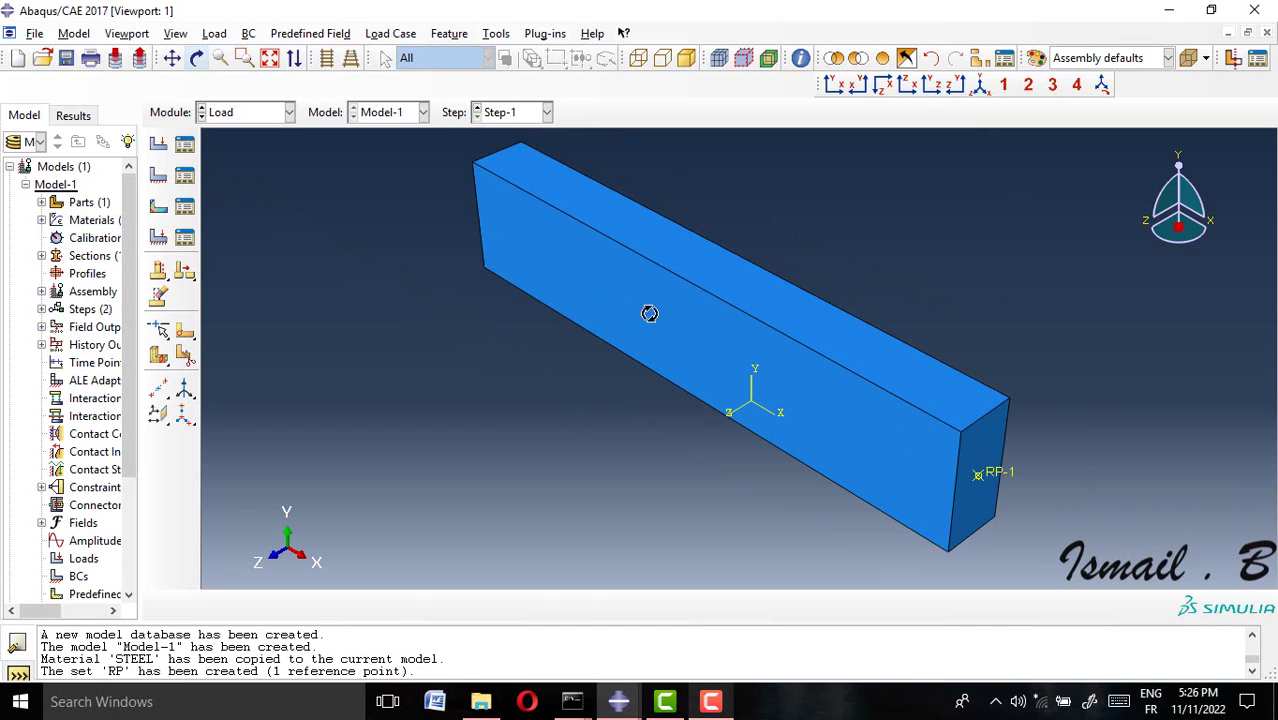
drag(602, 320, 494, 318)
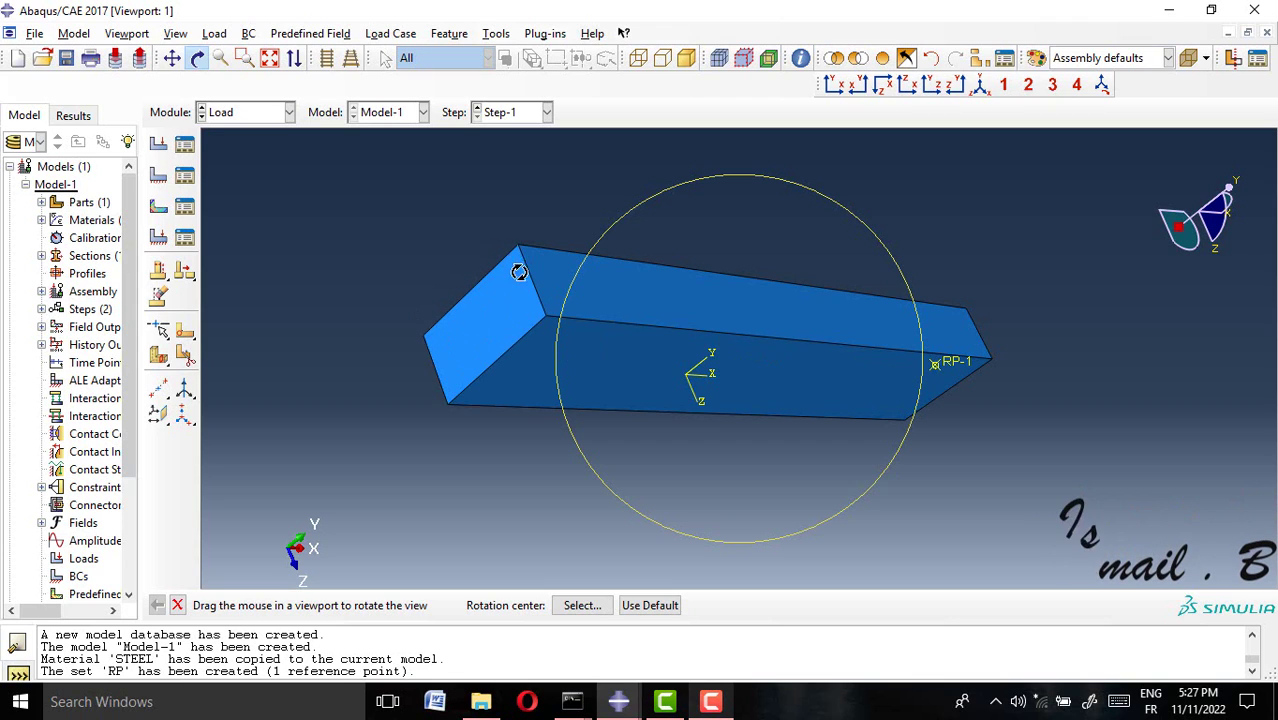
mouse_move(879, 343)
mouse_down()
mouse_move(765, 357)
mouse_move(759, 343)
mouse_up()
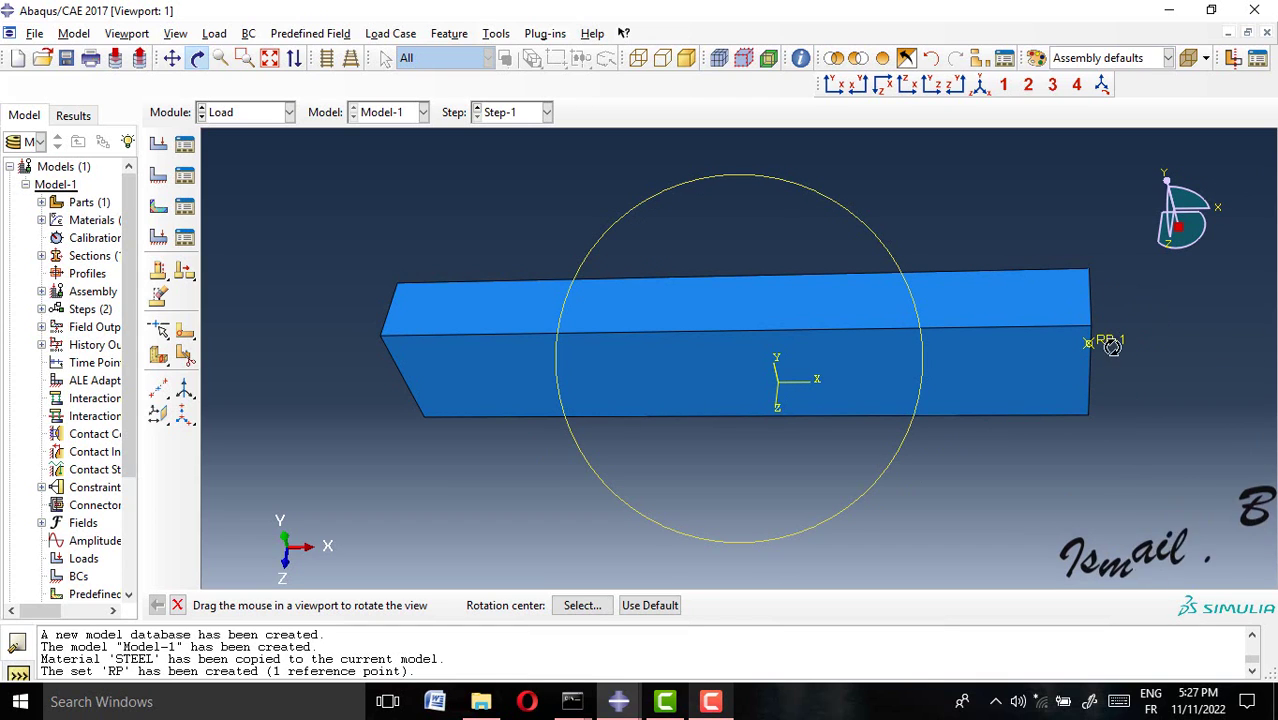
mouse_move(1107, 343)
mouse_down()
mouse_move(752, 378)
mouse_move(887, 374)
mouse_move(218, 199)
mouse_move(172, 204)
mouse_up()
click(184, 205)
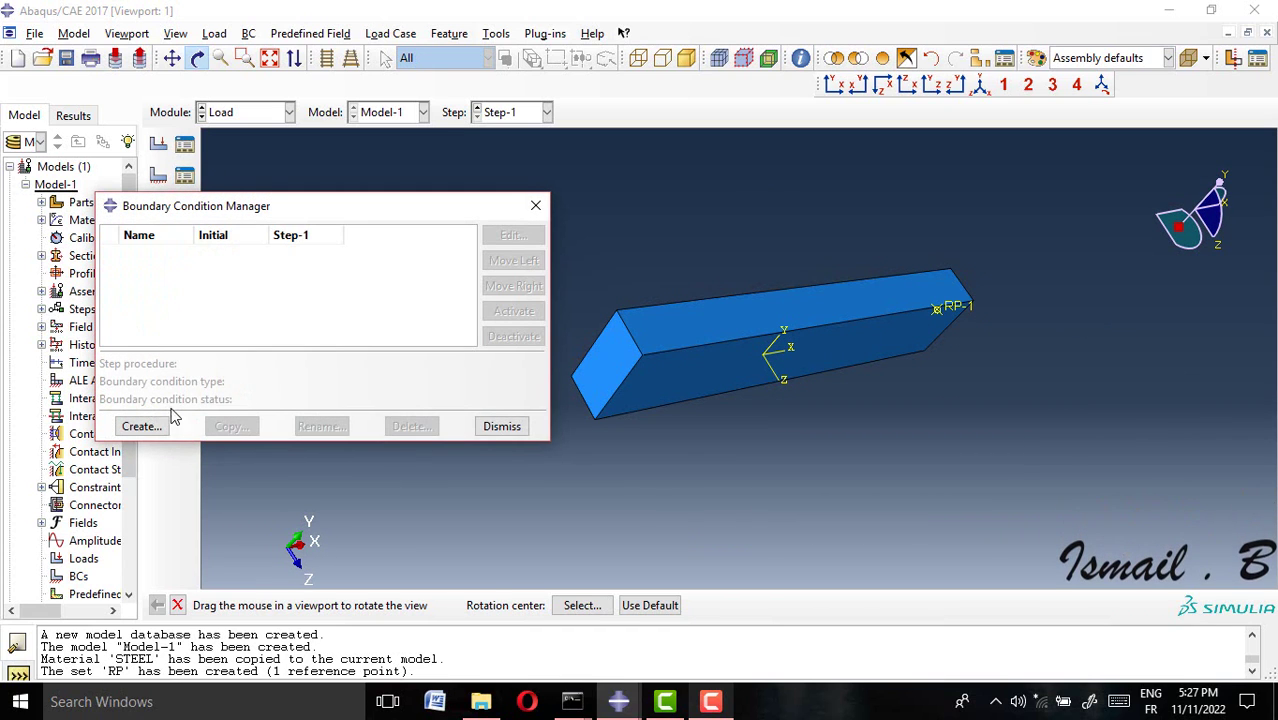
click(141, 427)
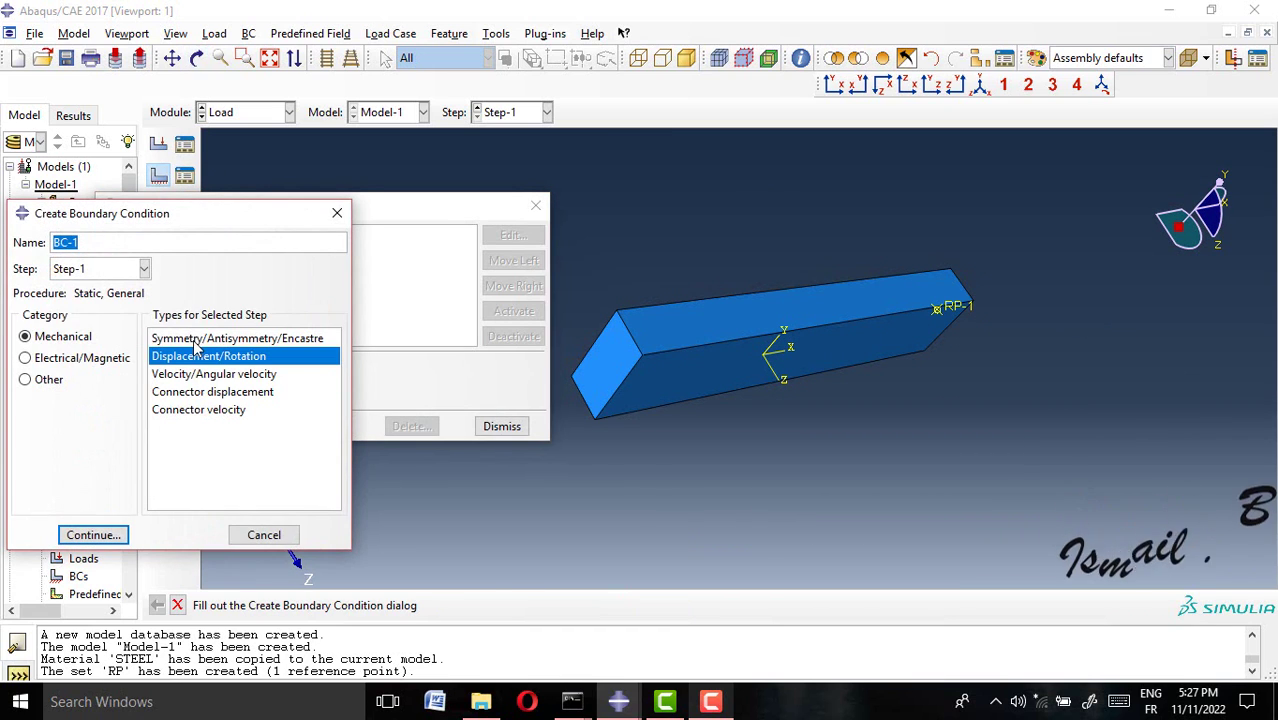
click(197, 340)
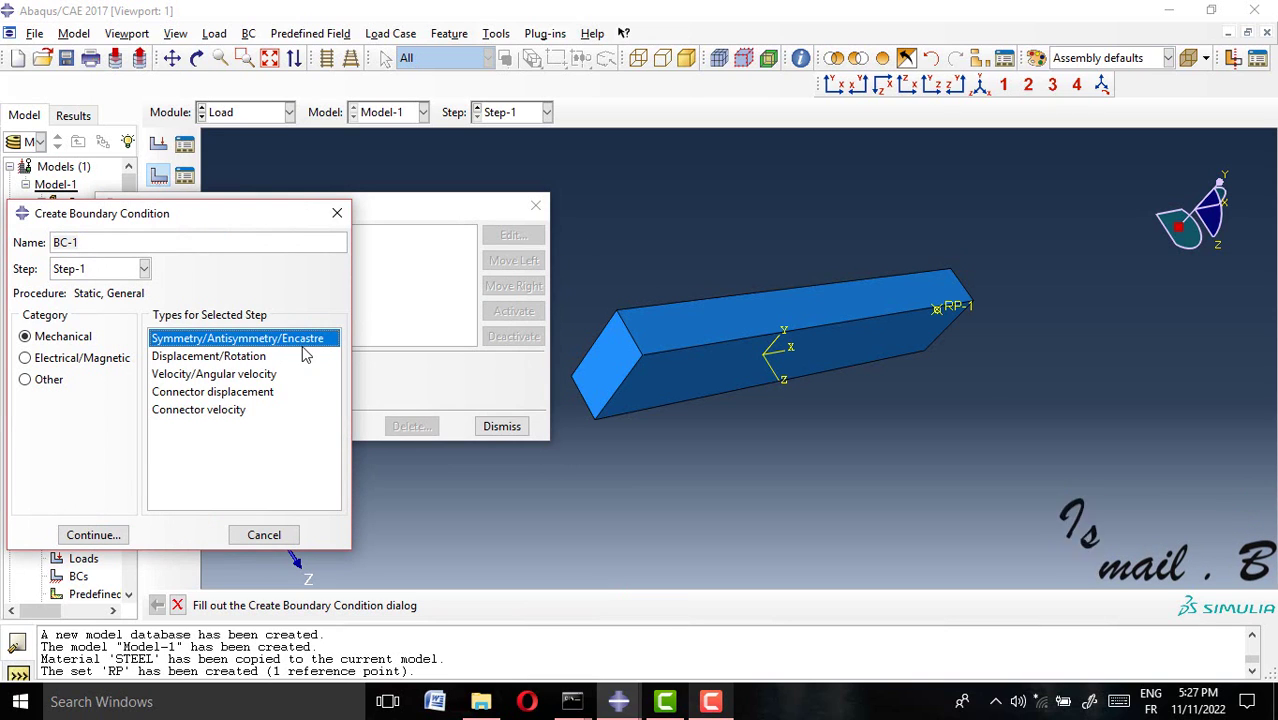
click(107, 541)
Step: Apply the ENCASTRE condition to the beam's end face opposite the reference point and save BC-1
click(603, 358)
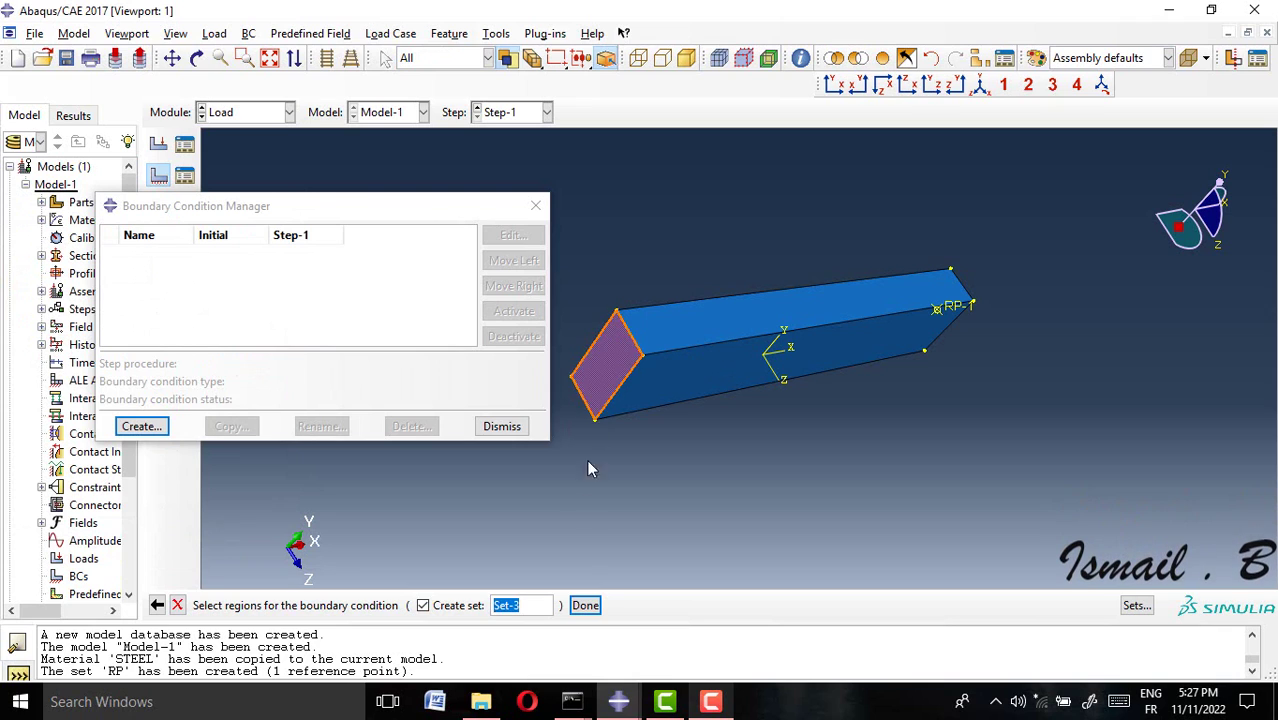
click(585, 606)
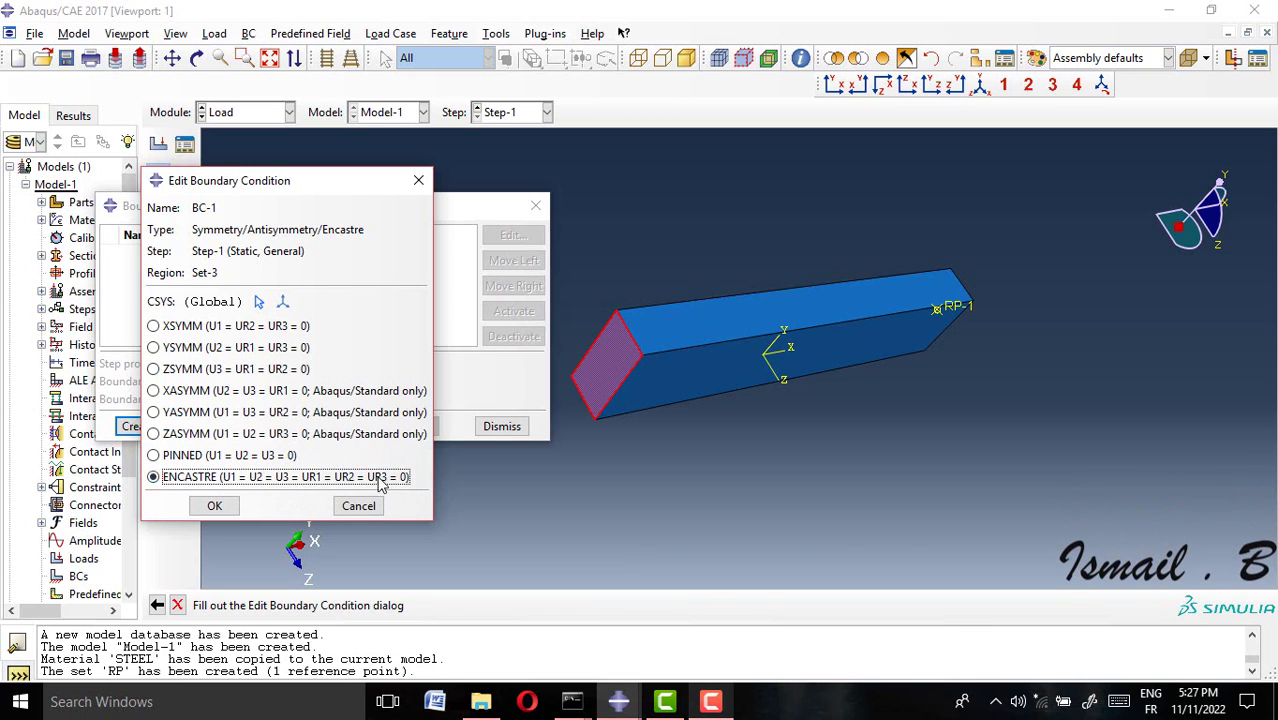
click(214, 505)
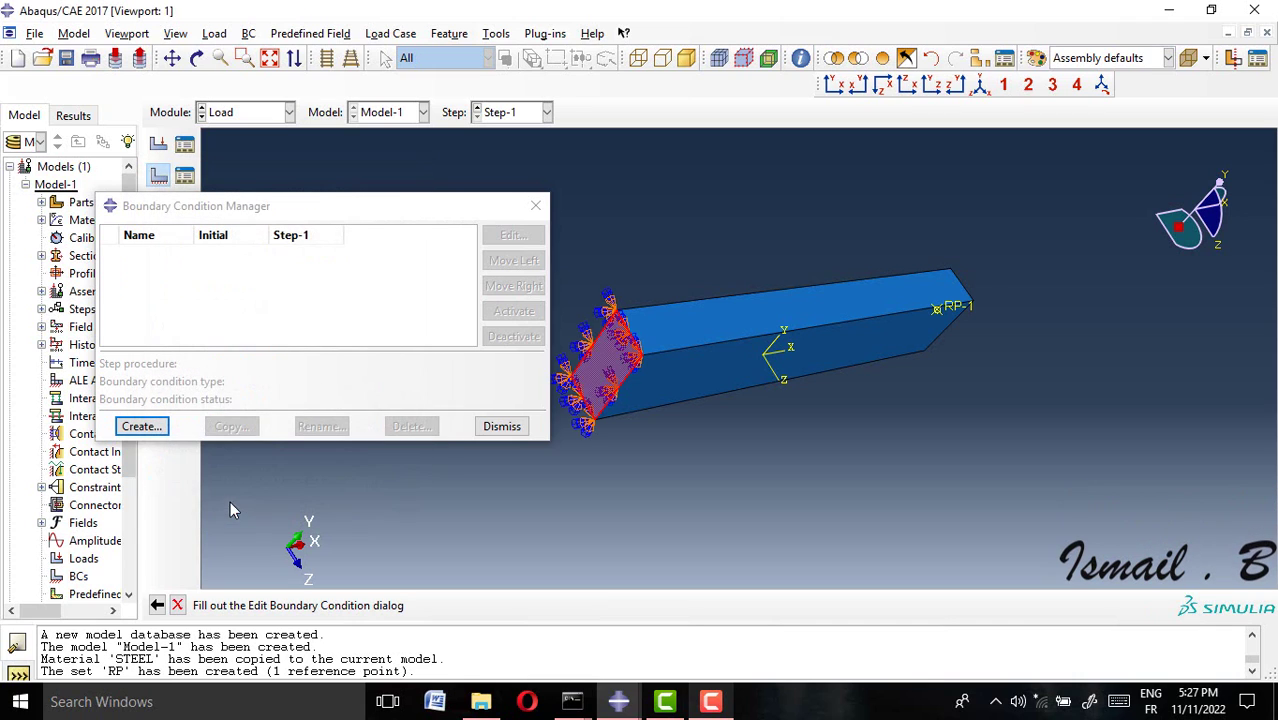
Step: Start a Displacement/Rotation boundary condition named BC-2 in Step-1 and assign it to reference point RP-1
click(141, 426)
click(207, 356)
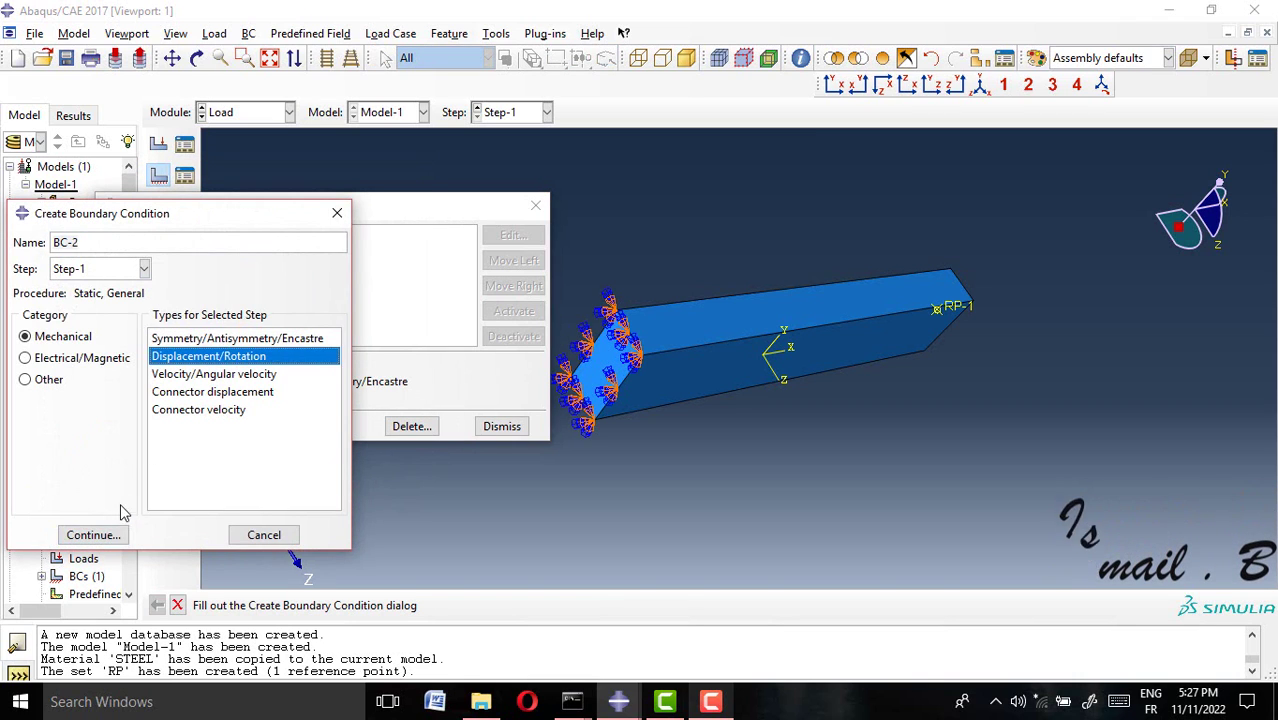
click(94, 533)
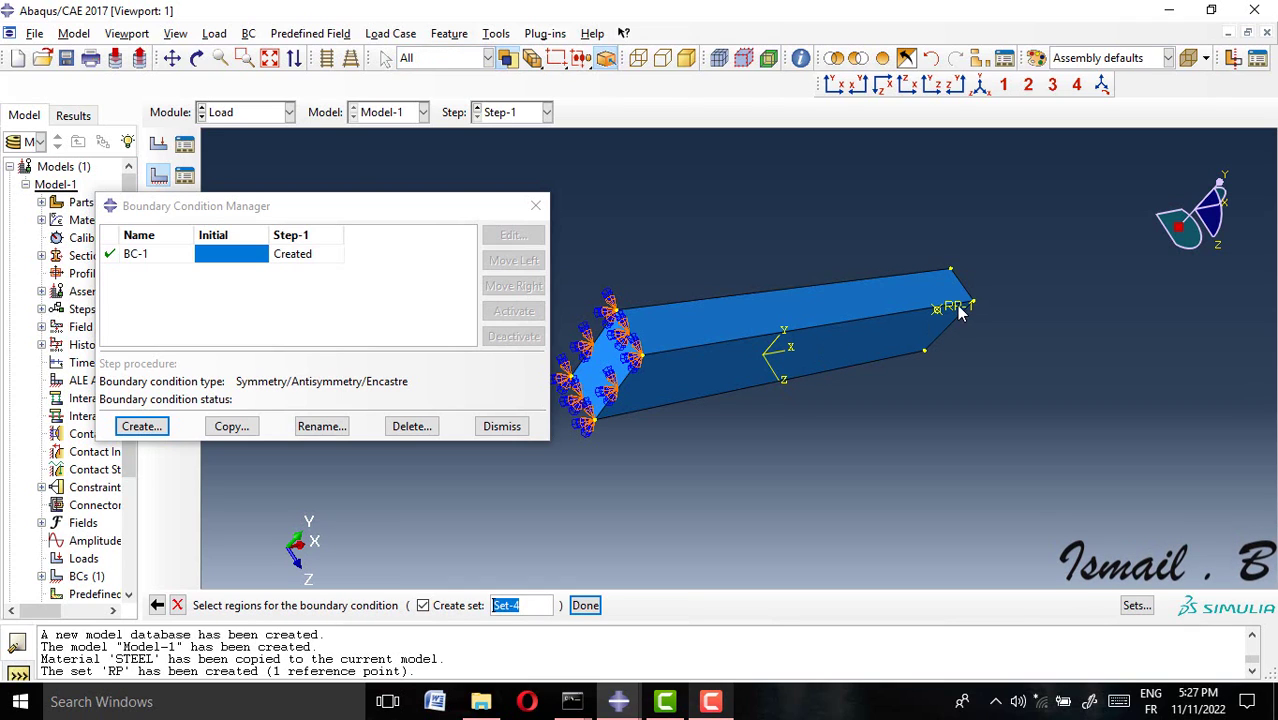
click(958, 312)
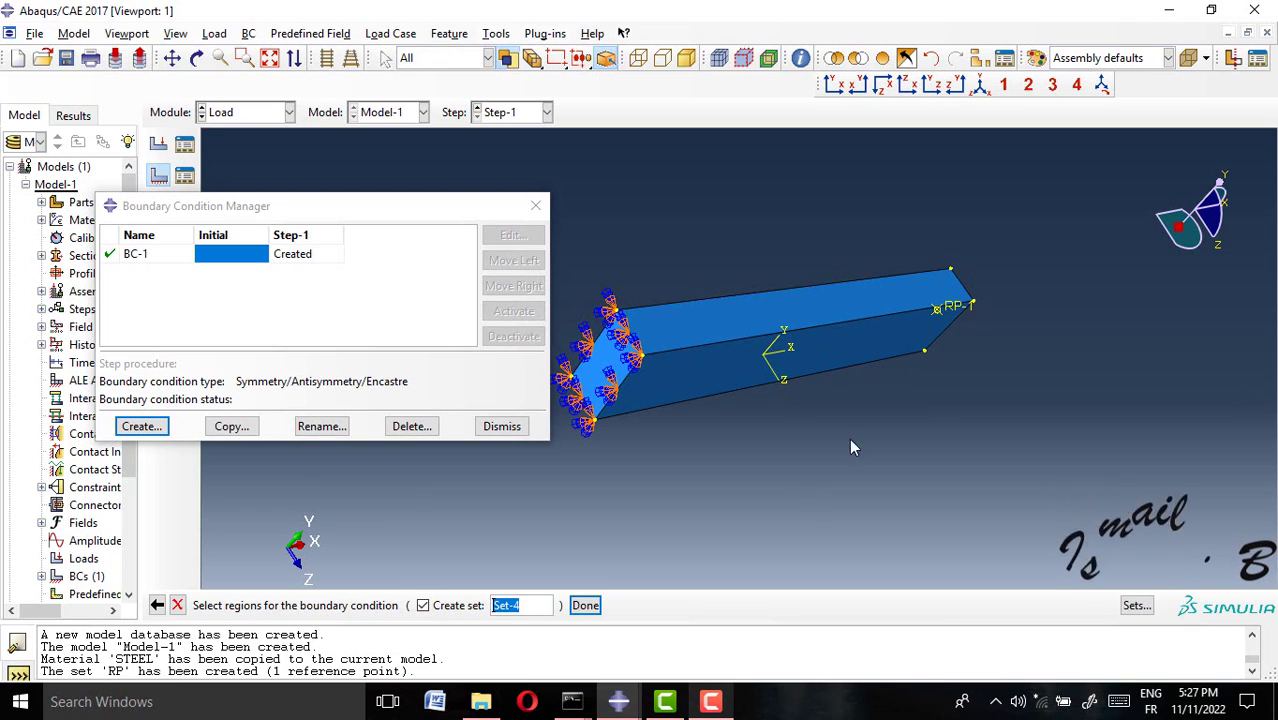
click(585, 605)
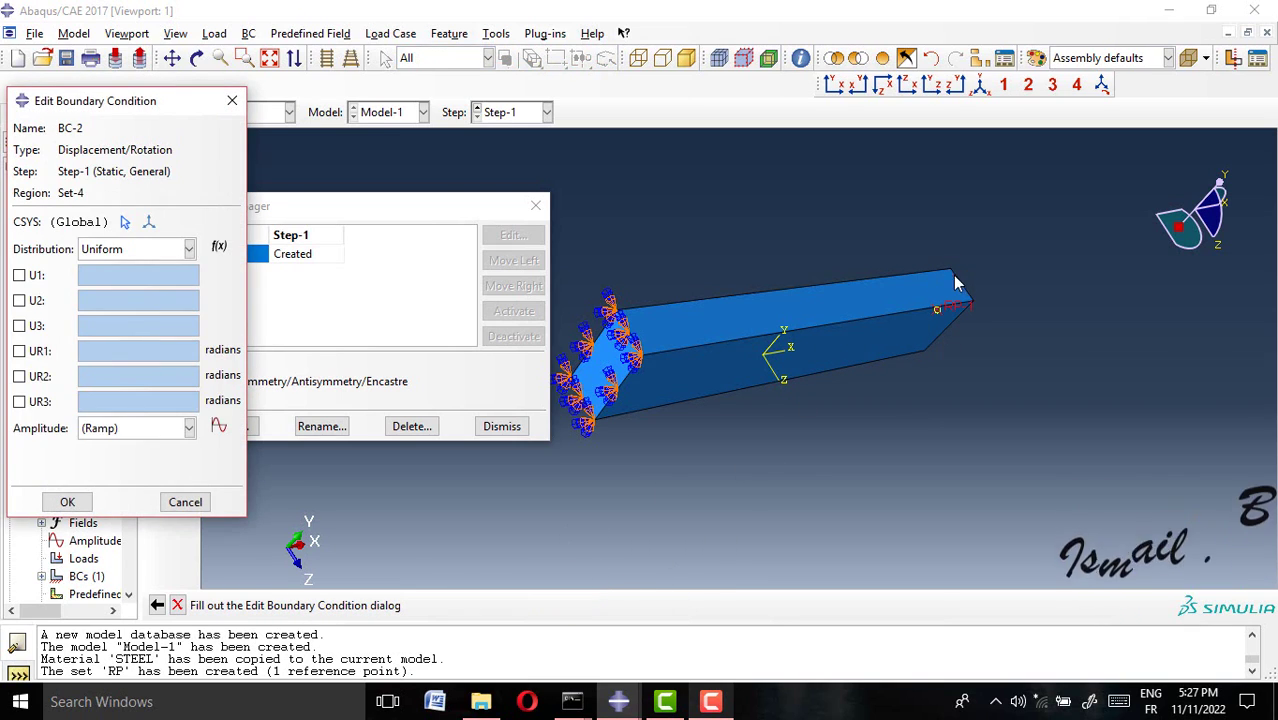
Step: Constrain U1, U3, UR1, UR2 and UR3 of BC-2 to 0 and set its U2 displacement to 5
click(20, 327)
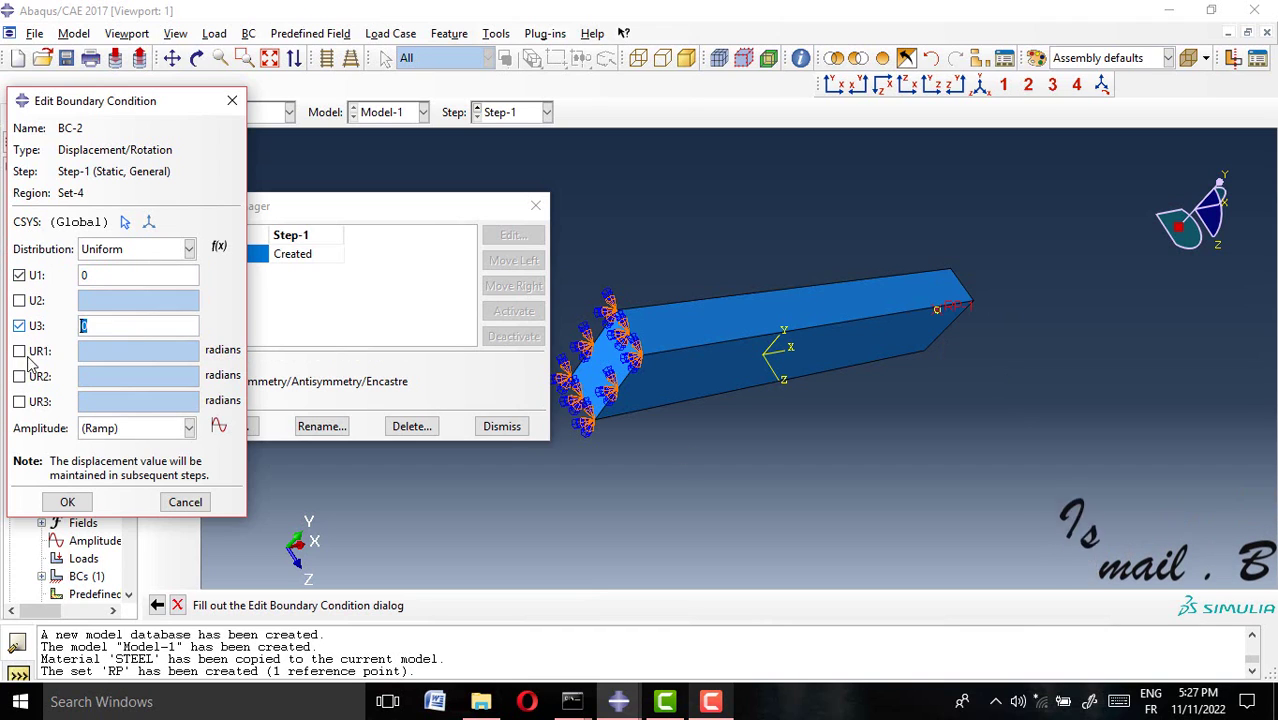
click(20, 351)
click(20, 376)
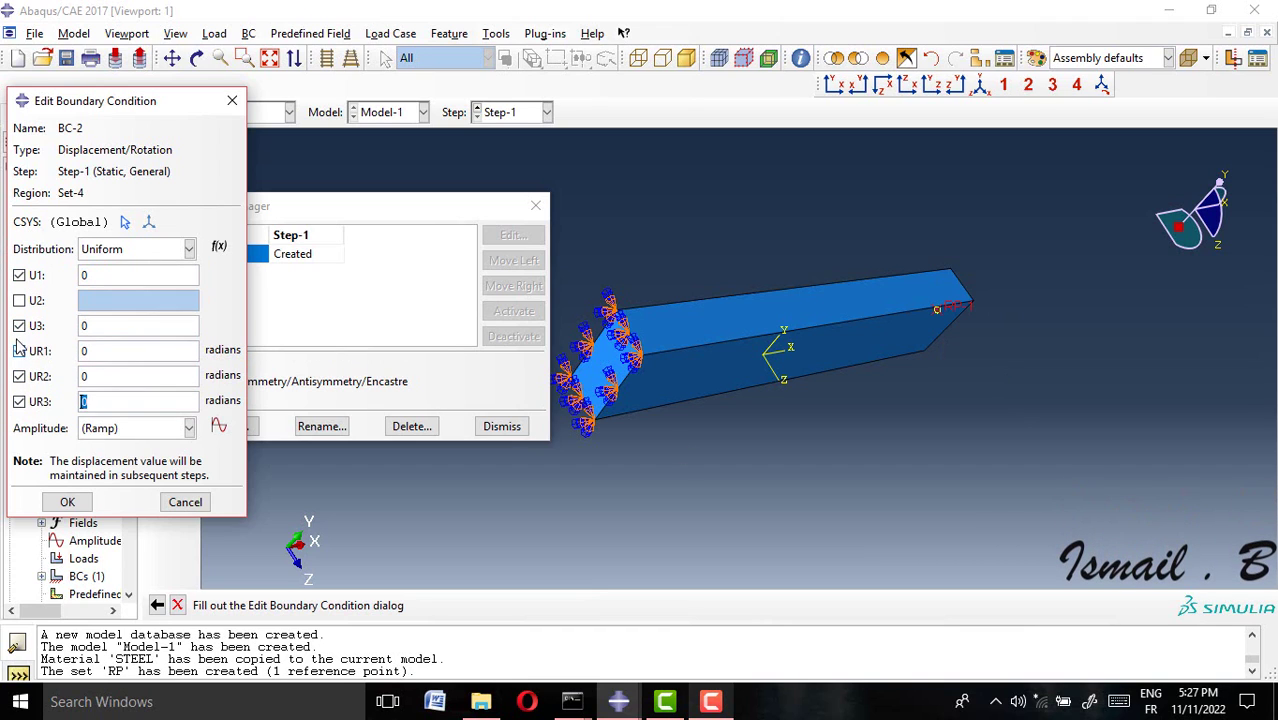
click(19, 301)
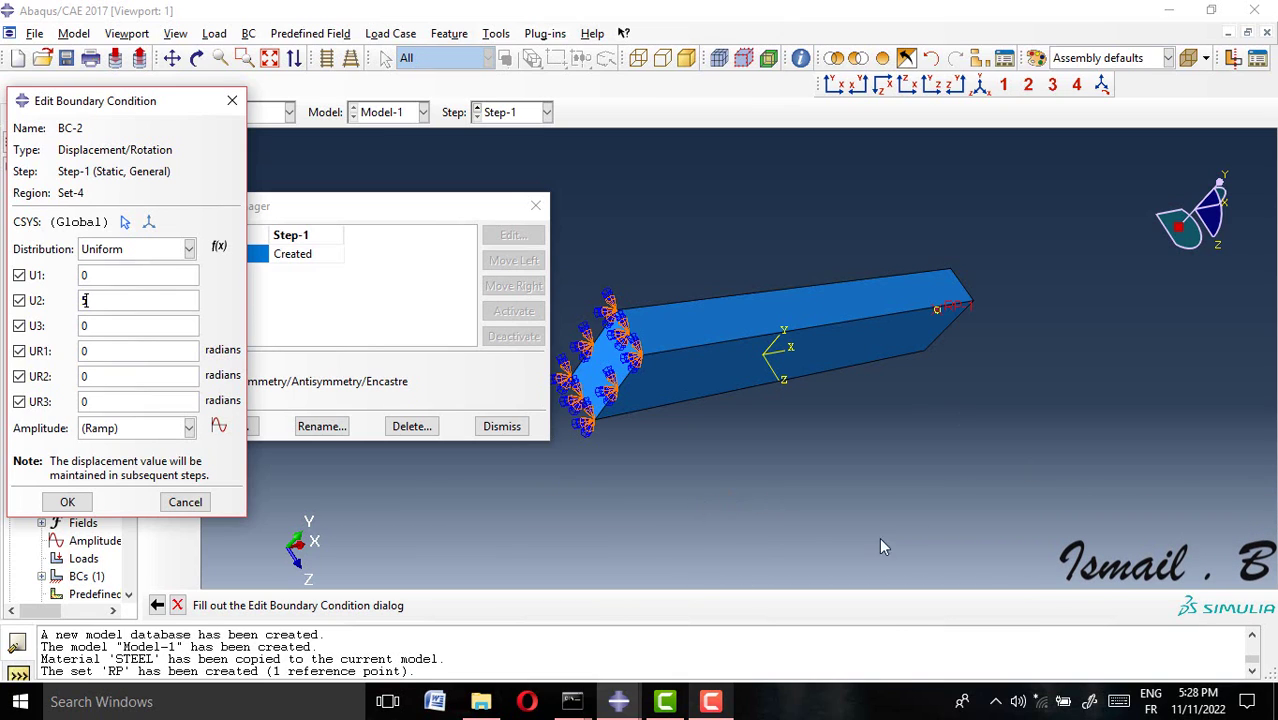
Step: Start a new tabular amplitude named CYCLIC
click(219, 428)
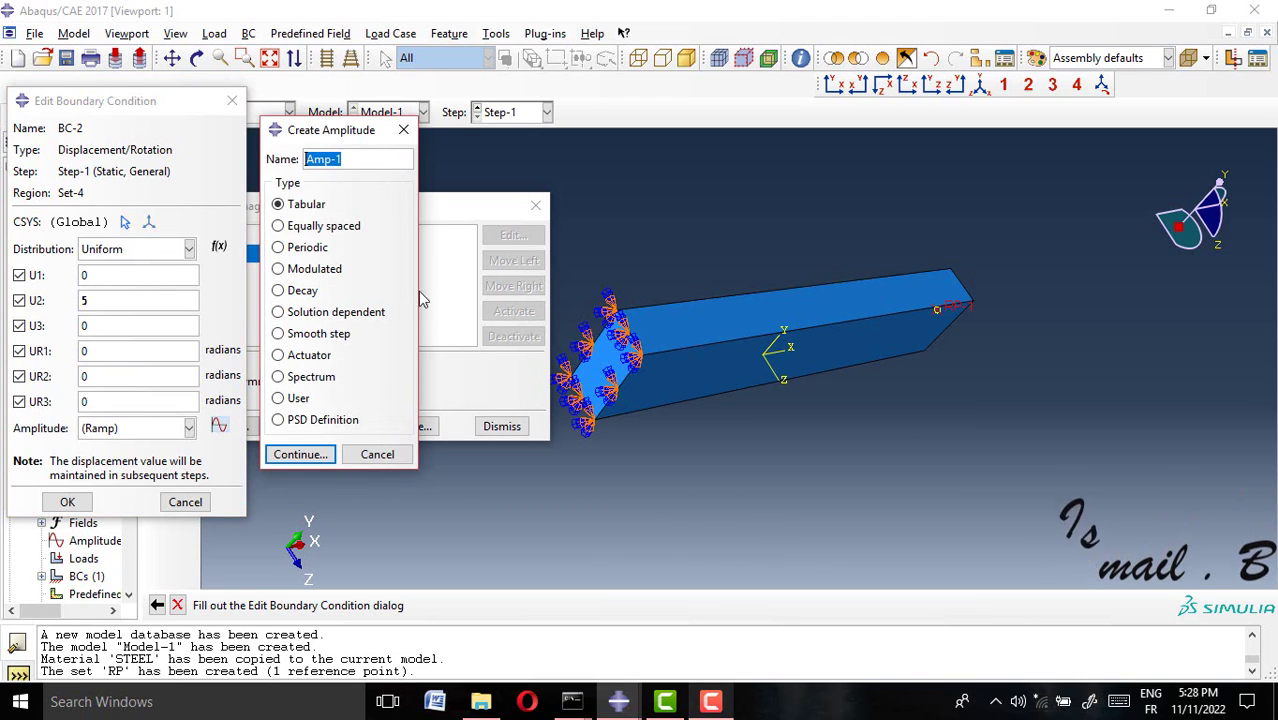
click(403, 130)
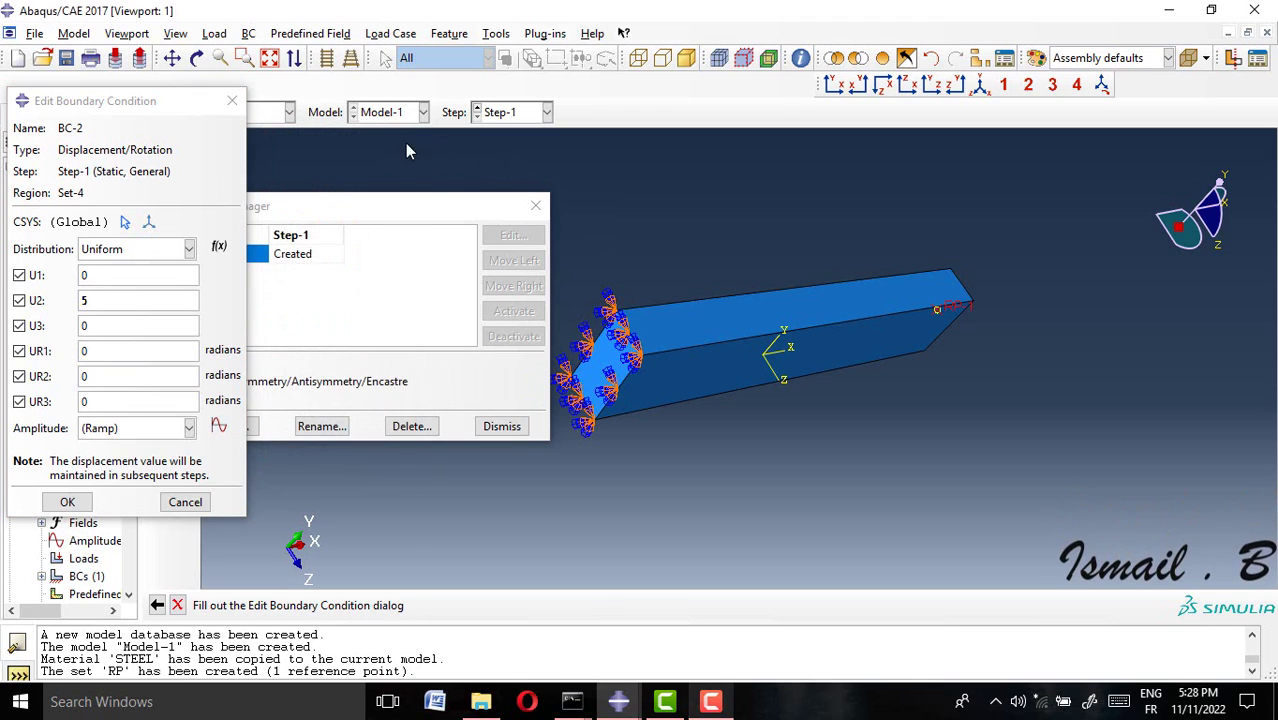
right_click(68, 546)
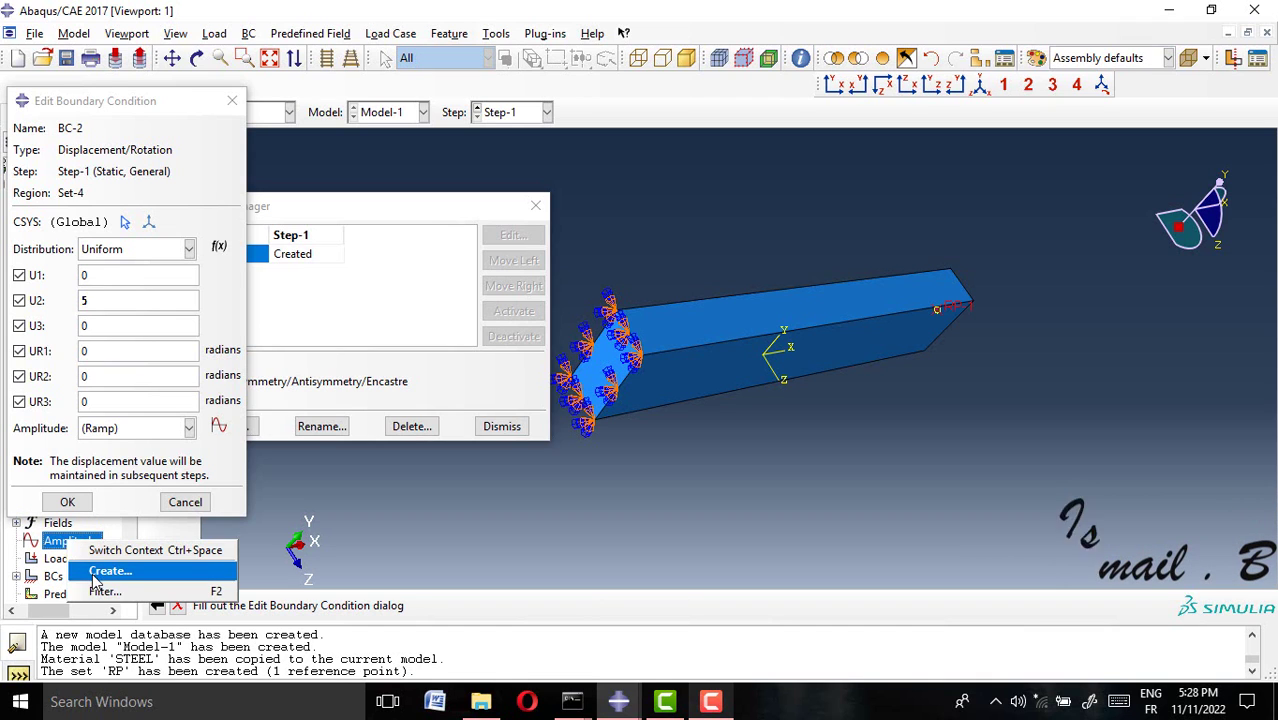
click(100, 570)
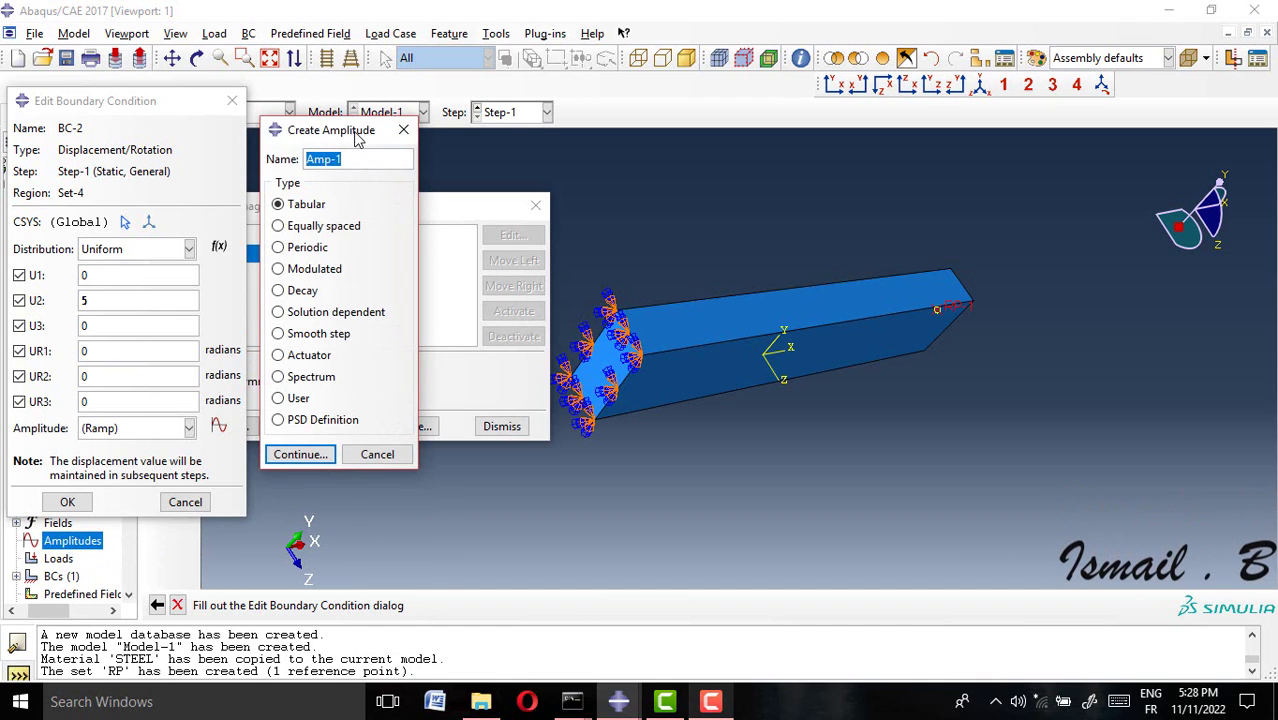
drag(357, 139, 475, 109)
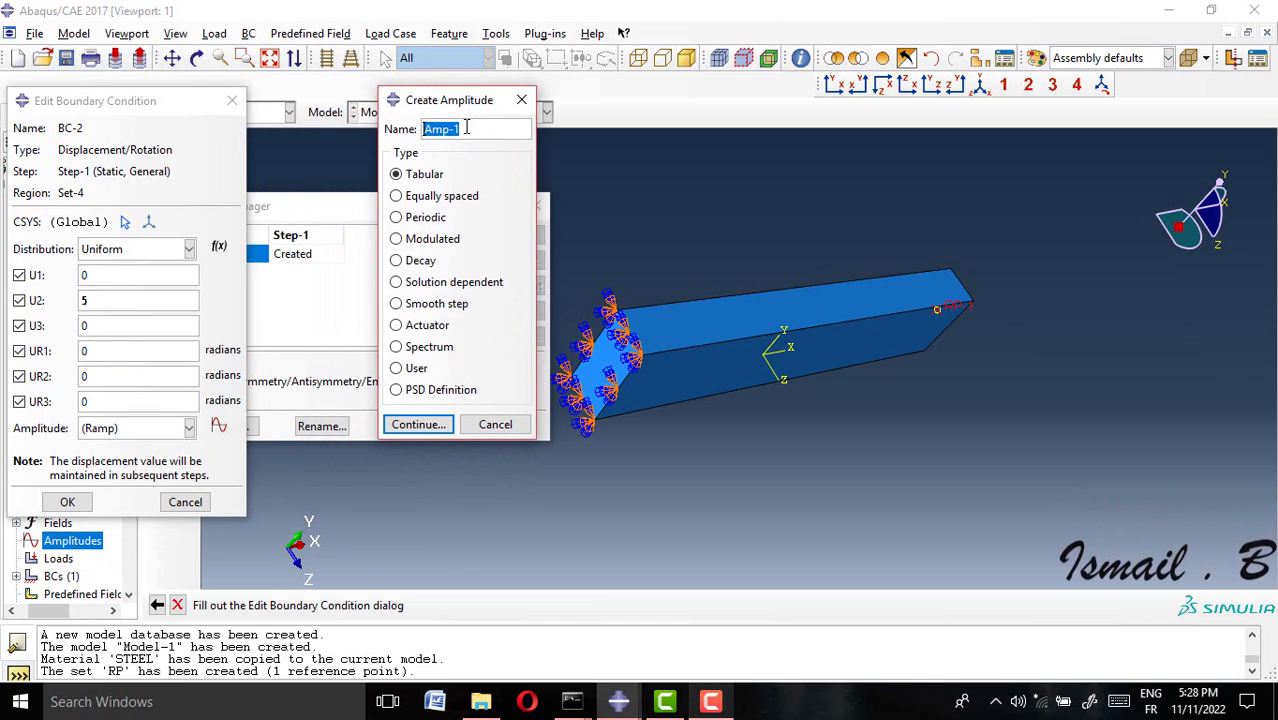
text(CYCLIC)
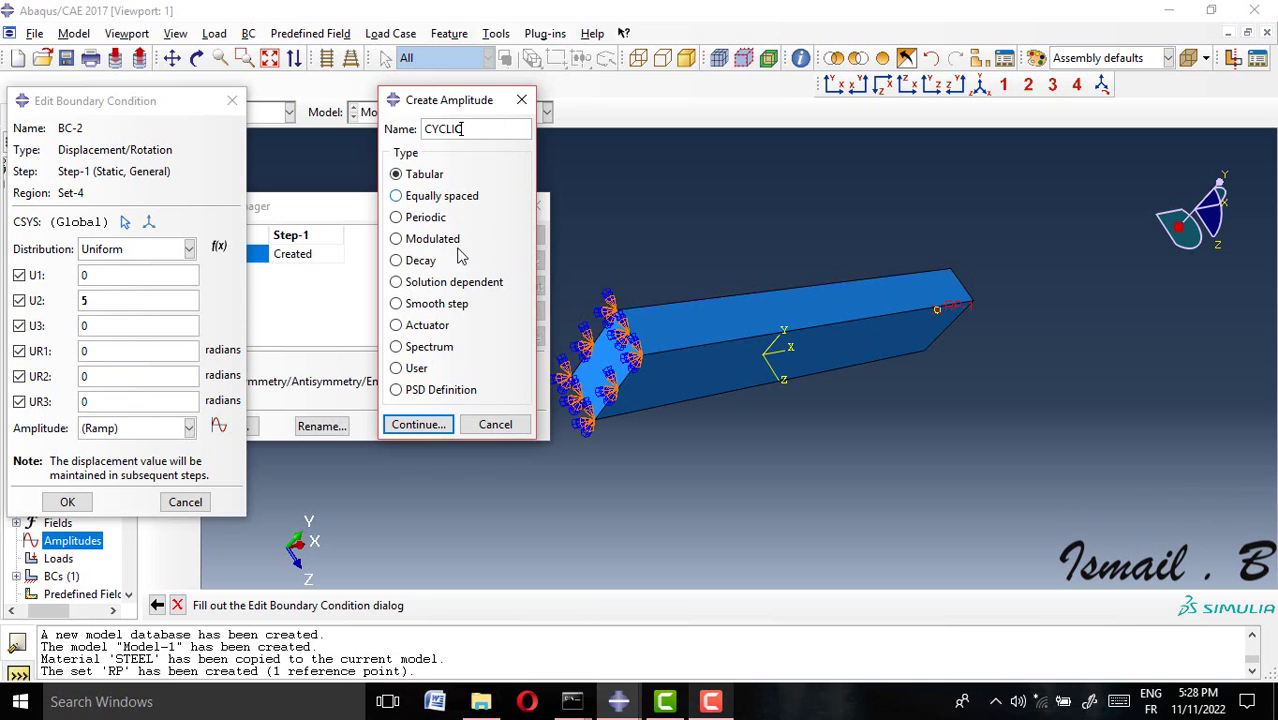
click(416, 424)
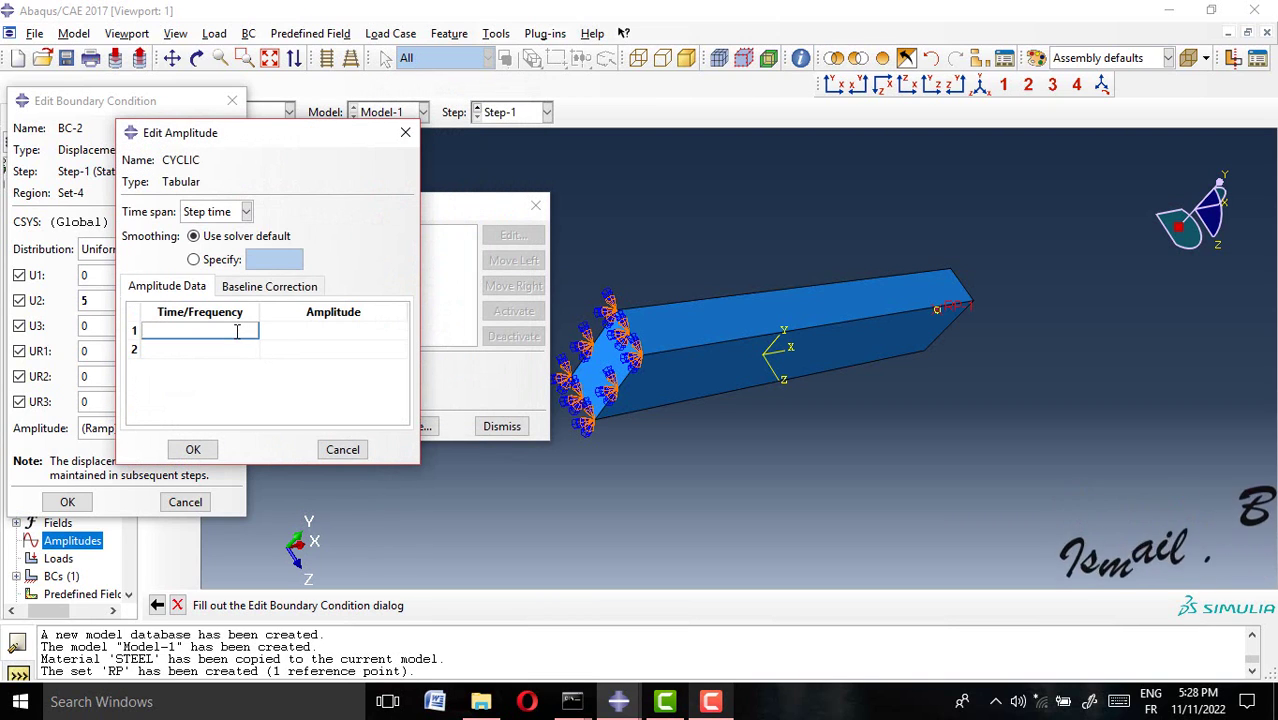
Step: Fill the CYCLIC amplitude table with the time/amplitude pairs 0/0, 0.25/2.5, 0.5/-2.5, 0.75/5, 0.9/-5 and 1/0
right_click(237, 336)
click(270, 383)
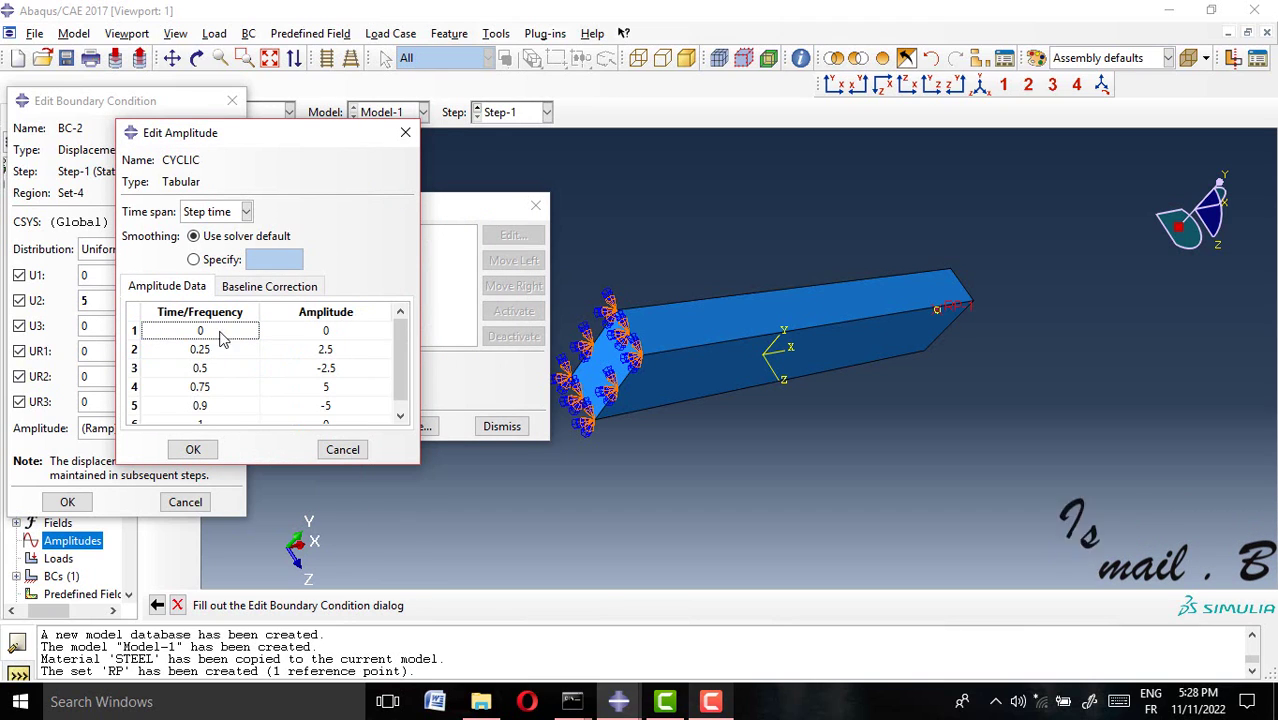
drag(397, 362, 395, 447)
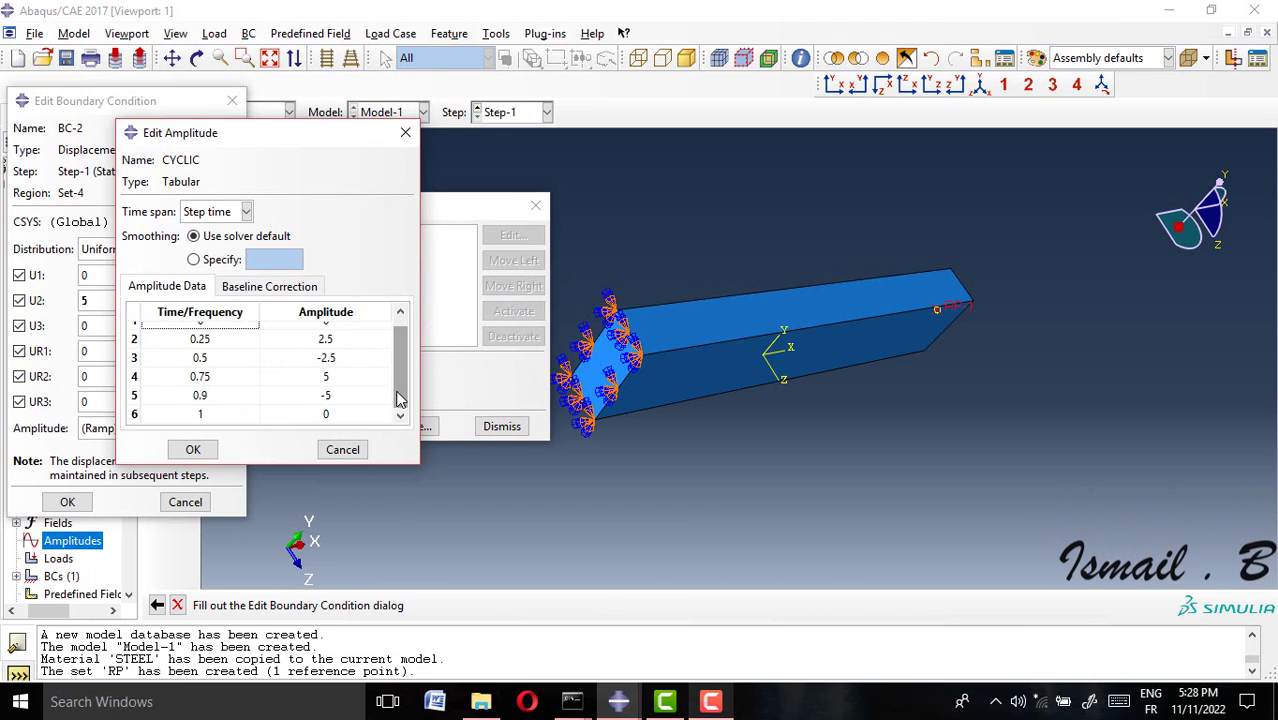
drag(397, 399, 399, 337)
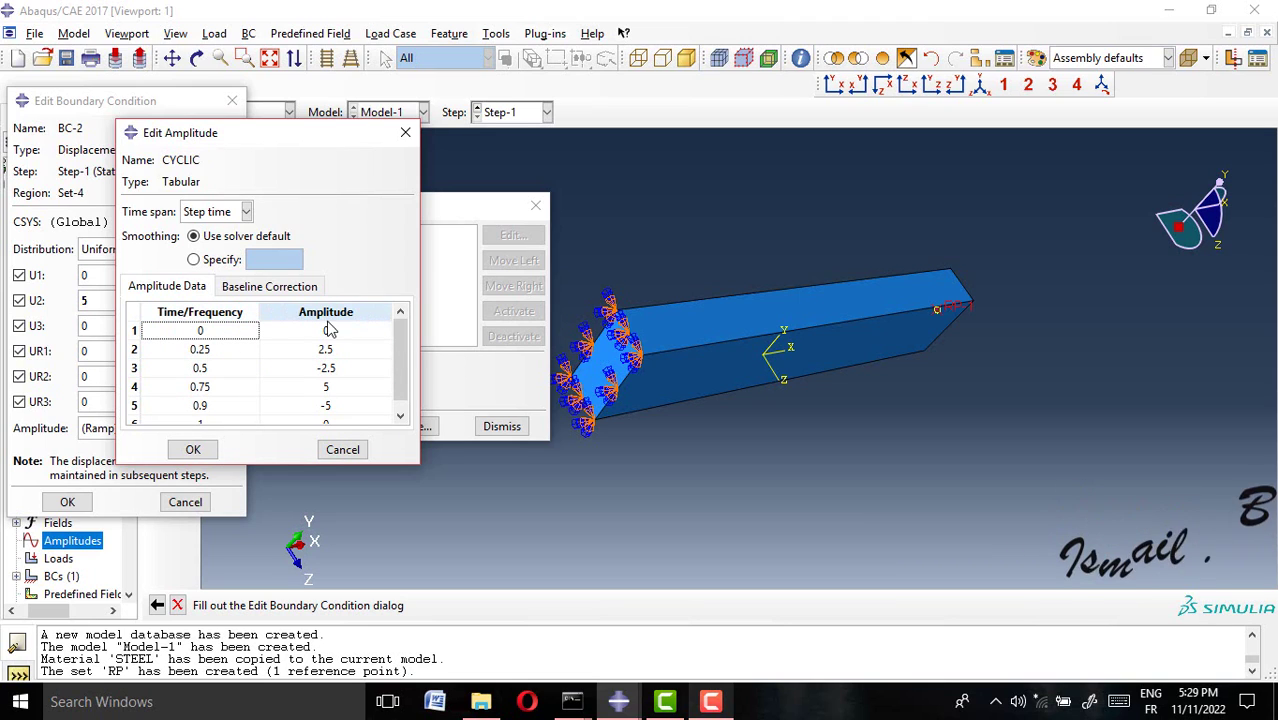
Step: Review the time and amplitude values across all rows of the CYCLIC table
scroll(214, 357, down, 1)
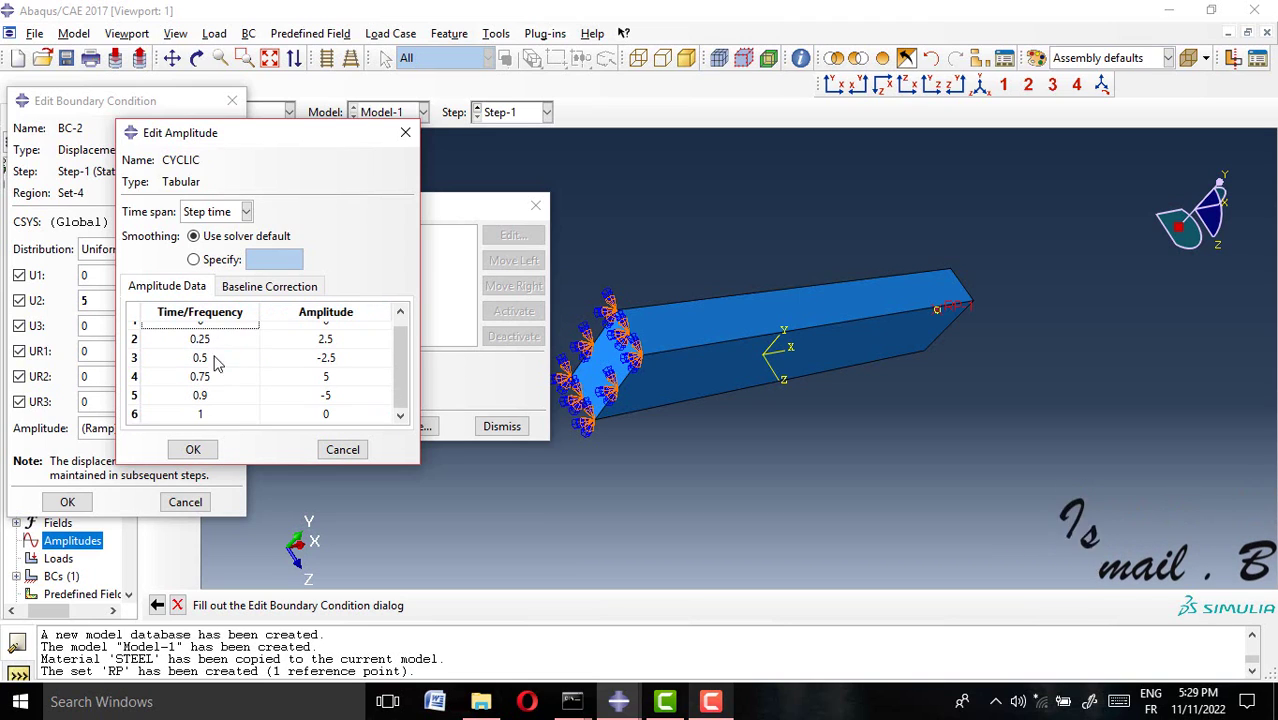
double_click(205, 414)
scroll(196, 380, up, 1)
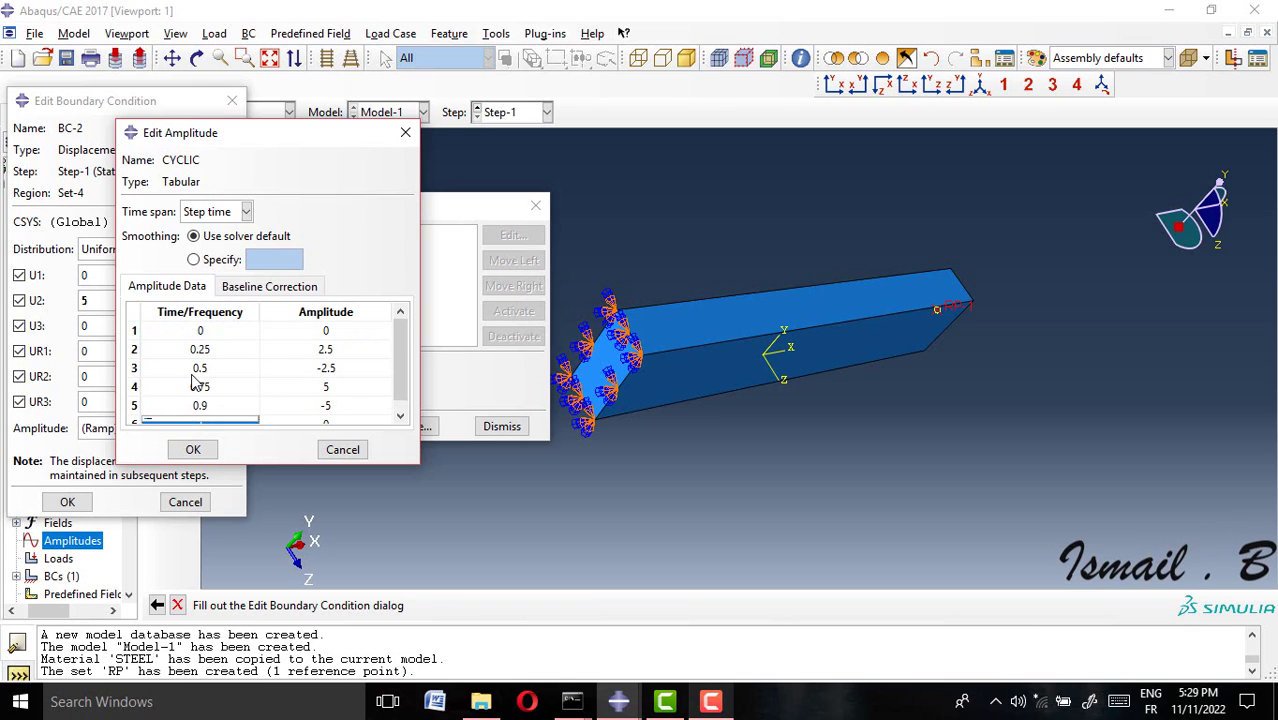
scroll(232, 344, down, 1)
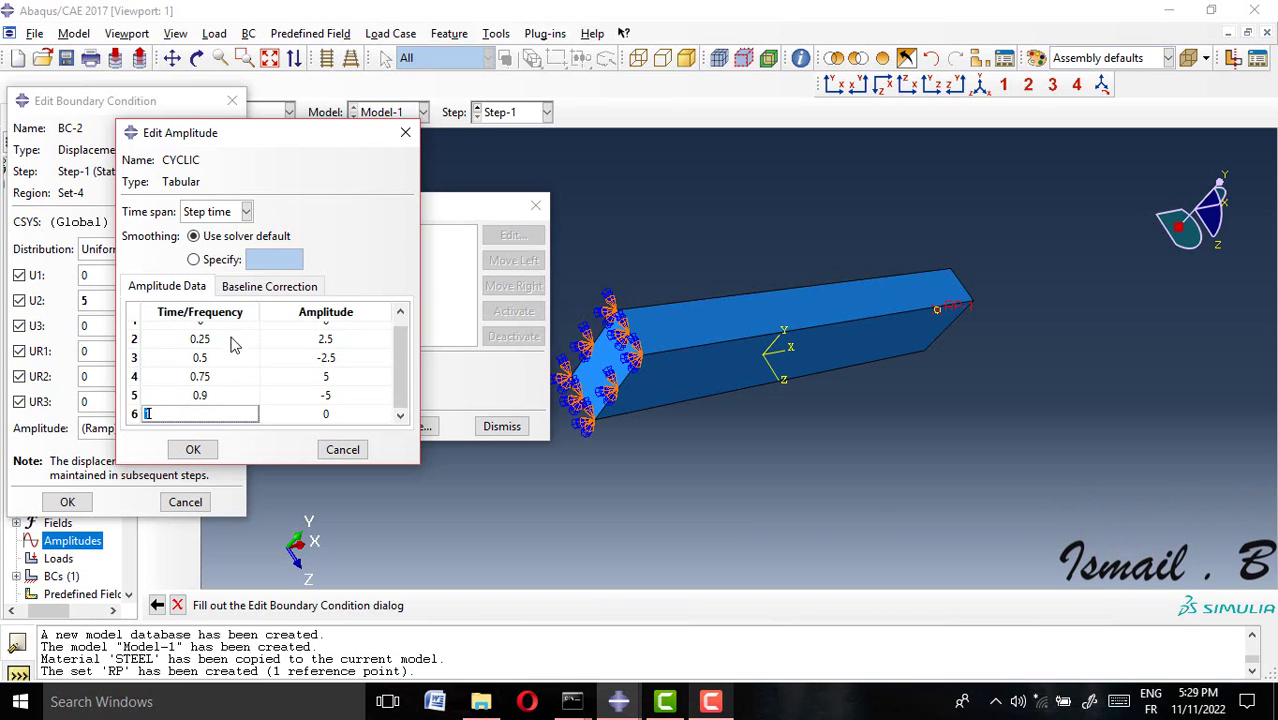
scroll(205, 410, up, 1)
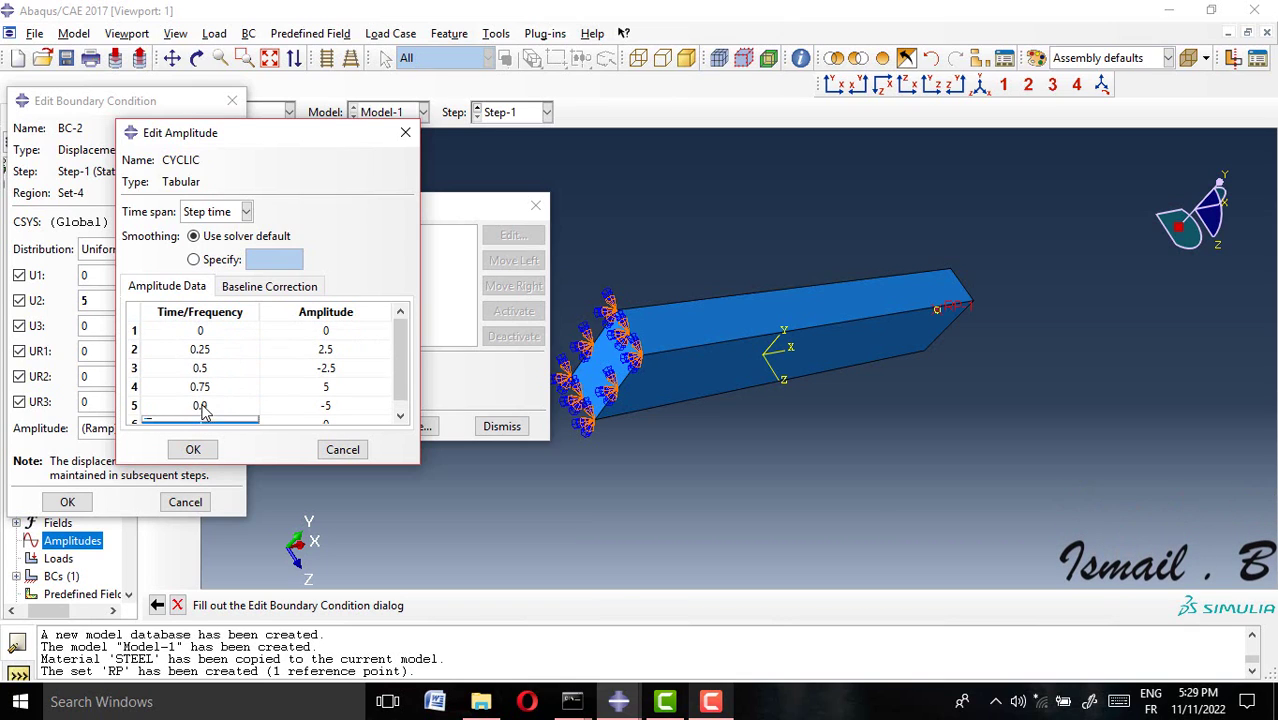
click(200, 334)
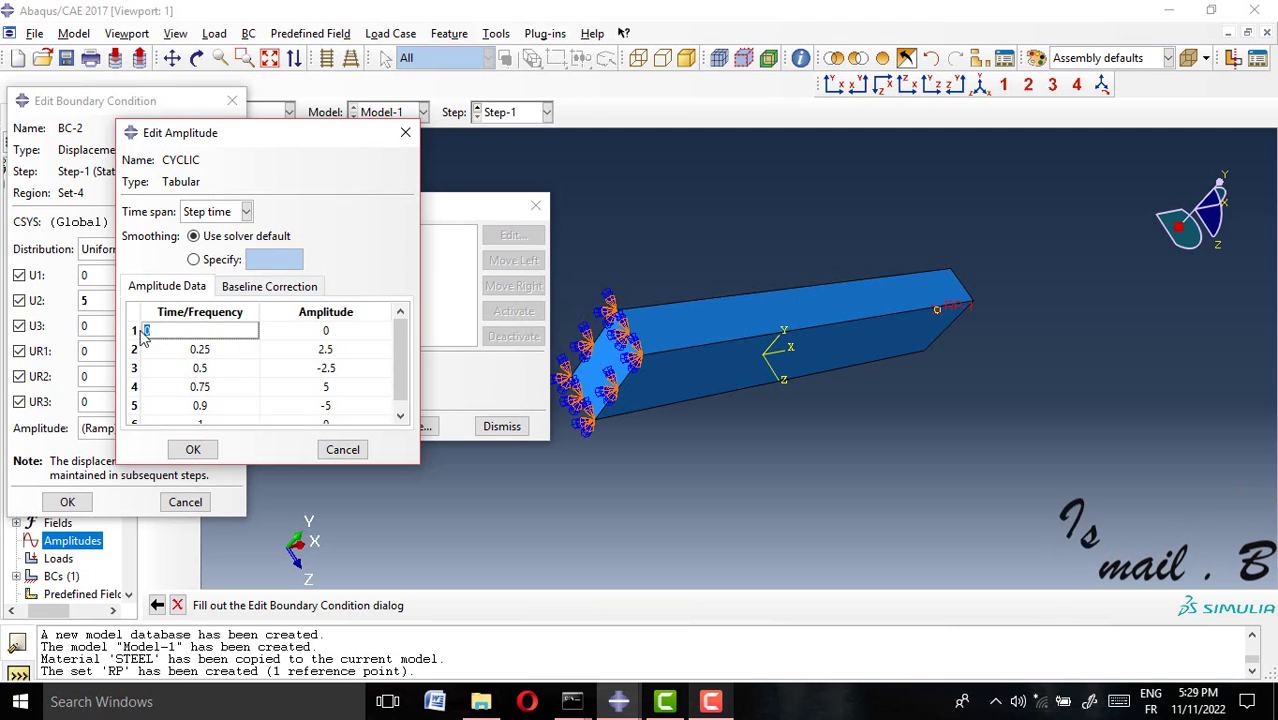
drag(150, 332, 200, 405)
click(203, 336)
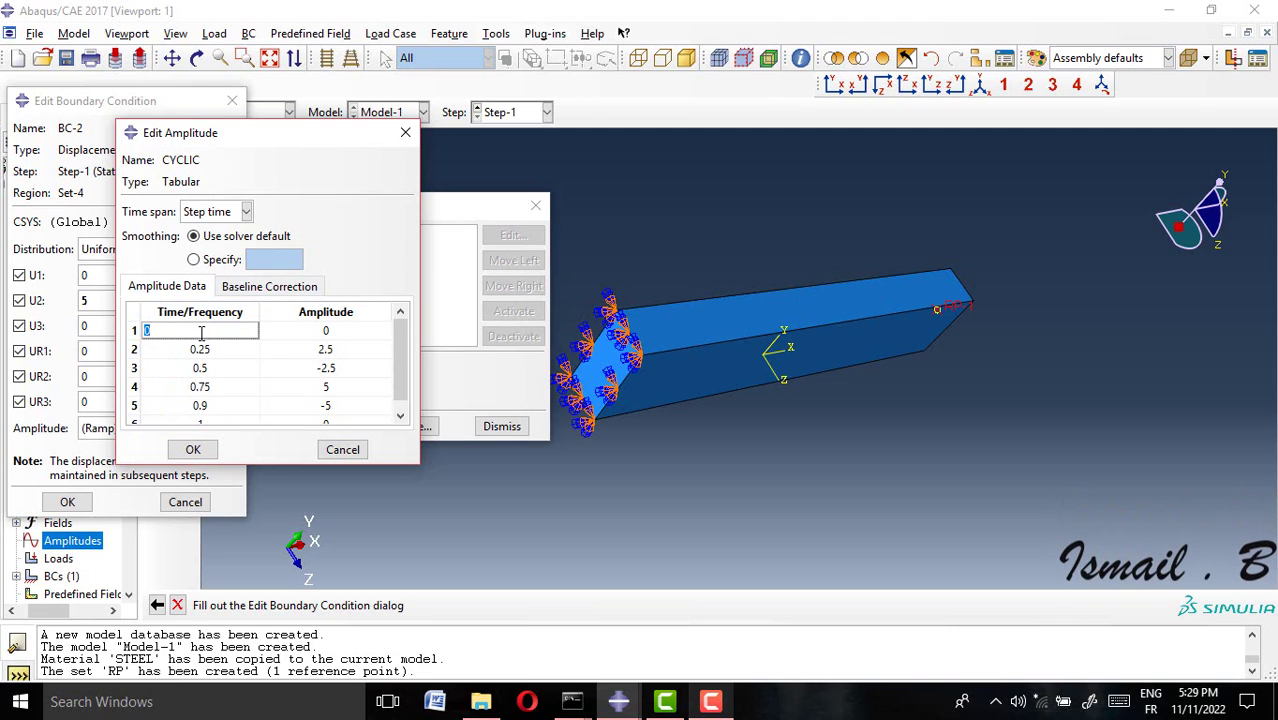
double_click(150, 331)
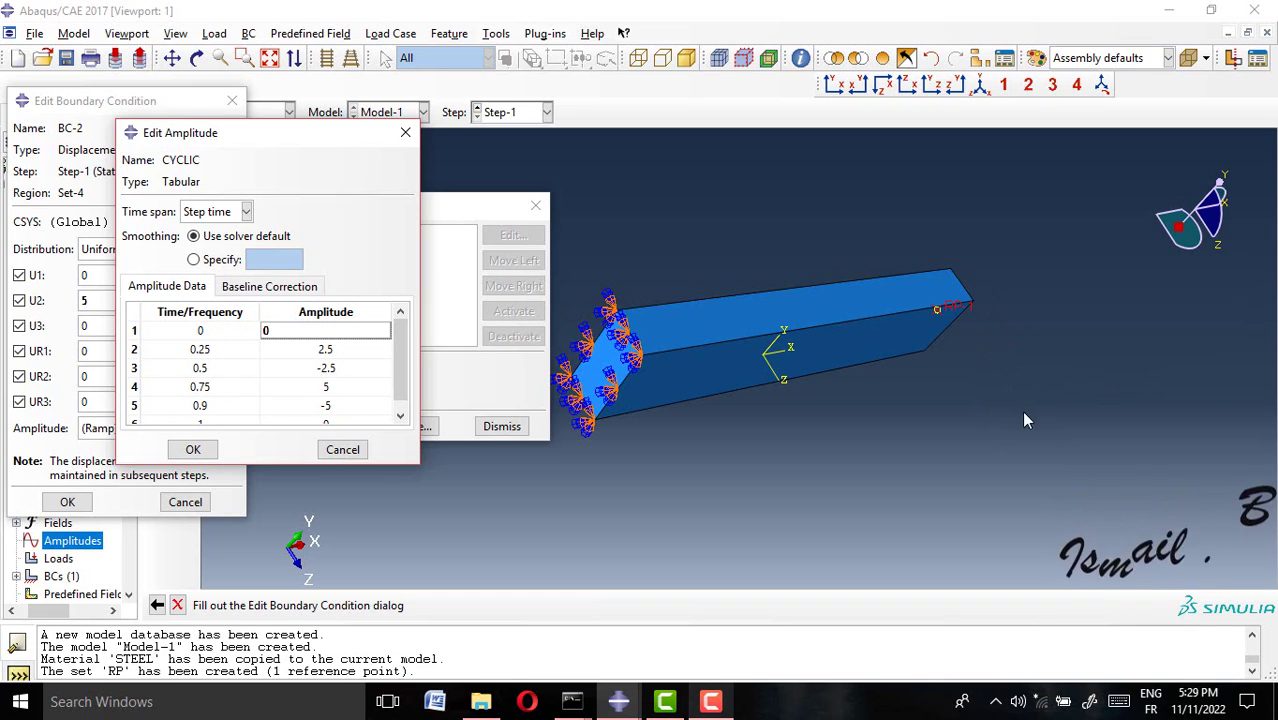
Step: Double-check the CYCLIC amplitude data from the first row through the sixth
scroll(216, 405, down, 1)
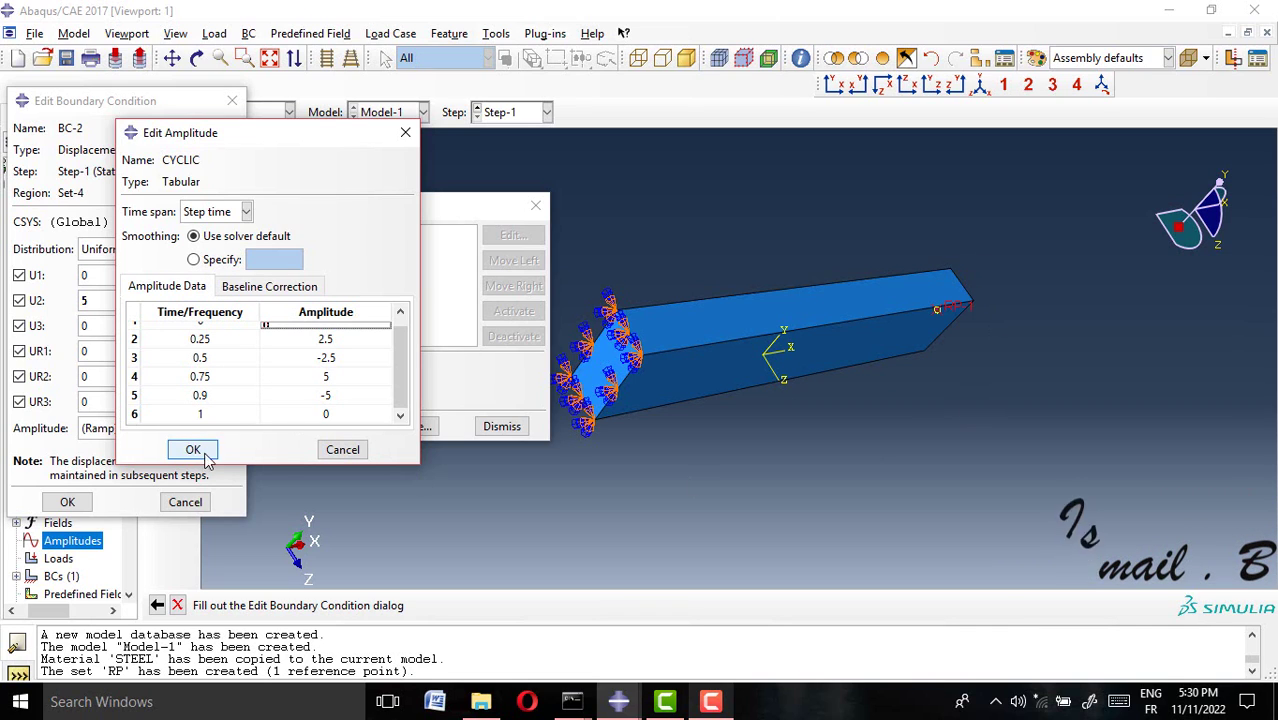
scroll(262, 385, up, 1)
scroll(270, 357, down, 1)
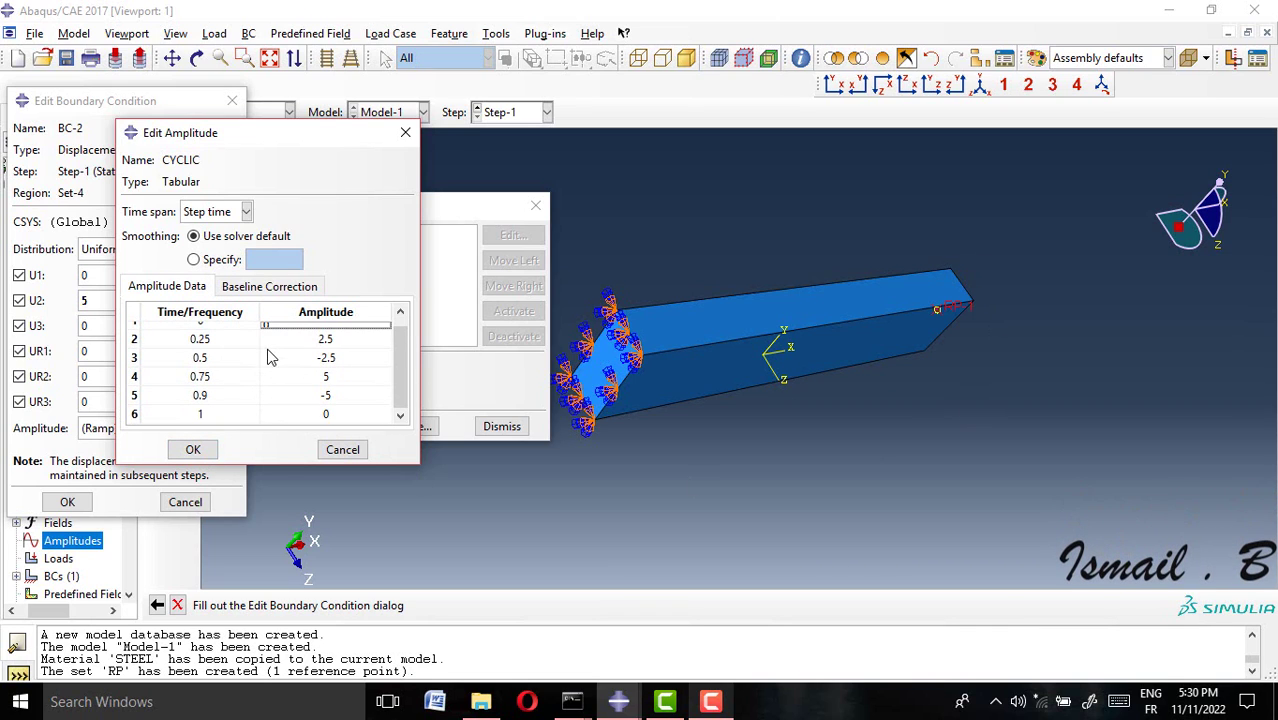
scroll(270, 357, up, 1)
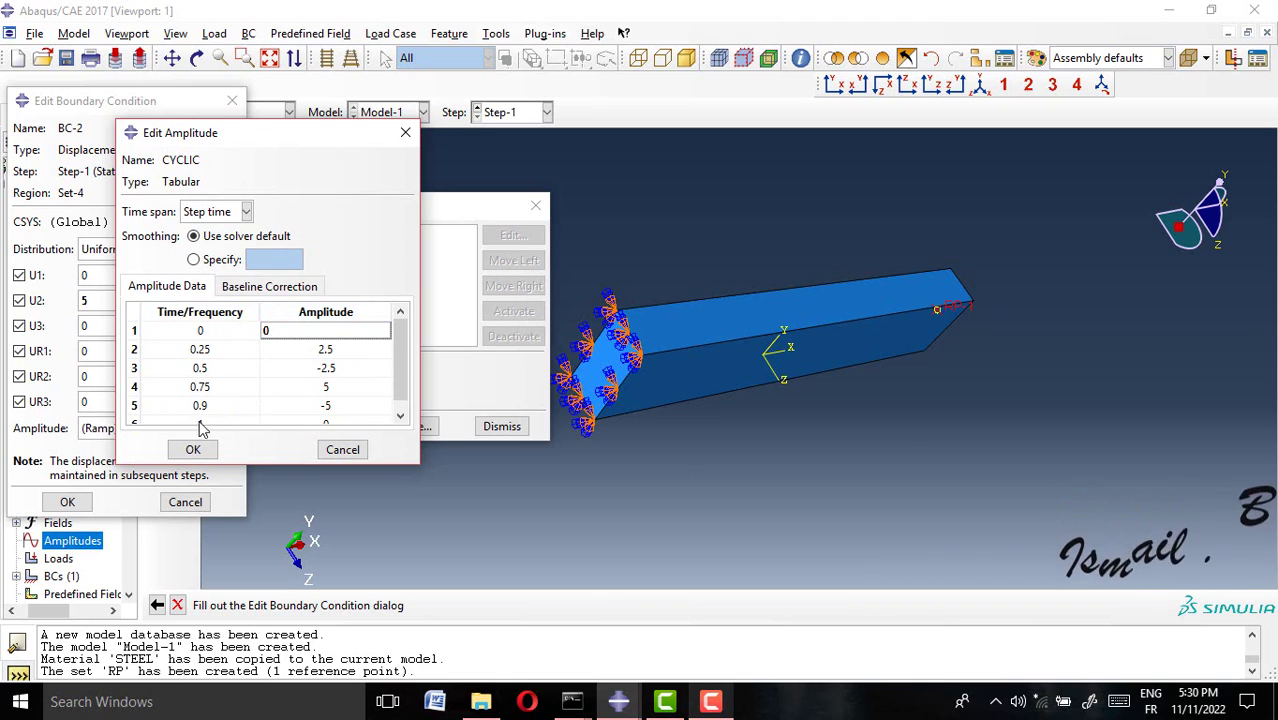
scroll(288, 365, down, 1)
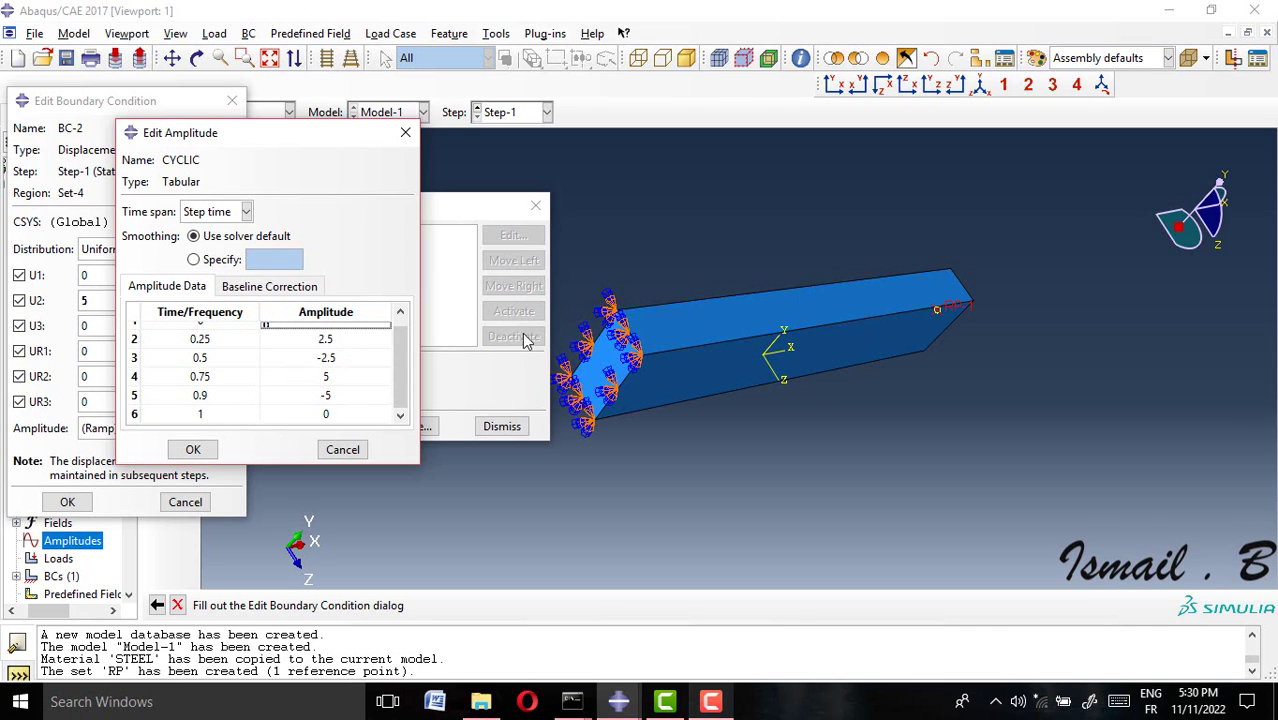
scroll(203, 376, up, 1)
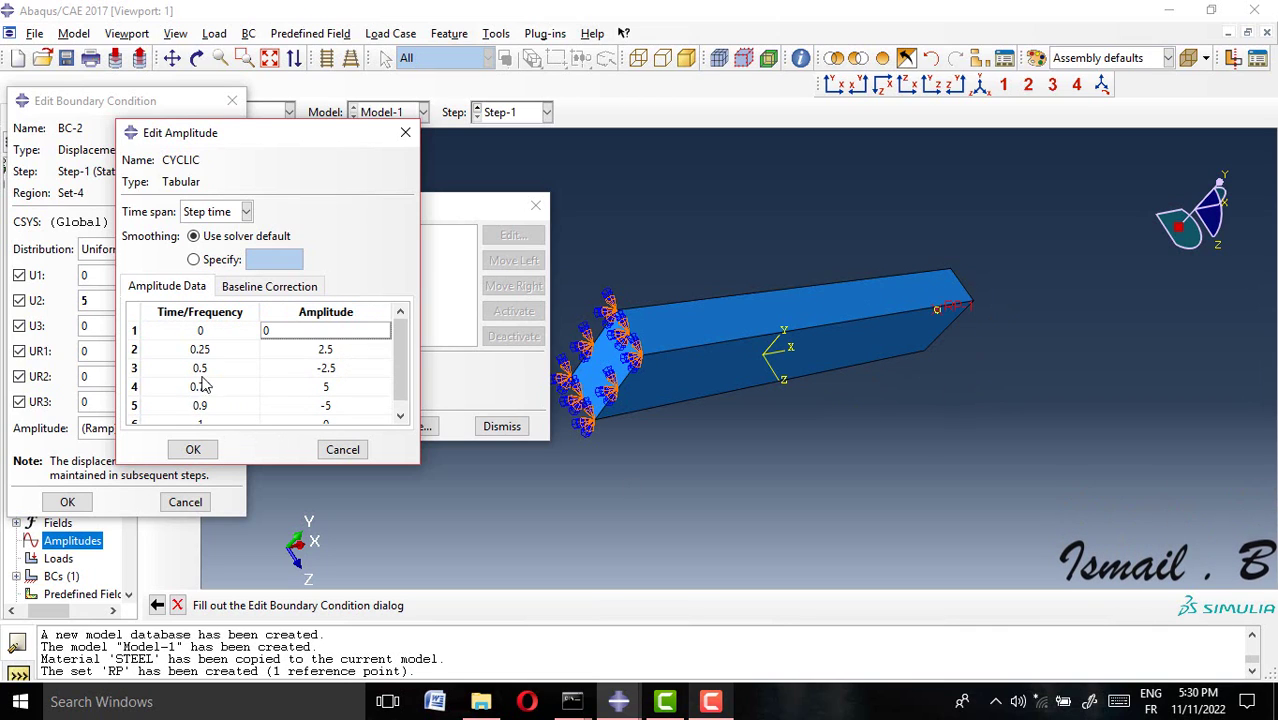
scroll(207, 370, down, 1)
scroll(260, 416, up, 1)
scroll(260, 416, down, 1)
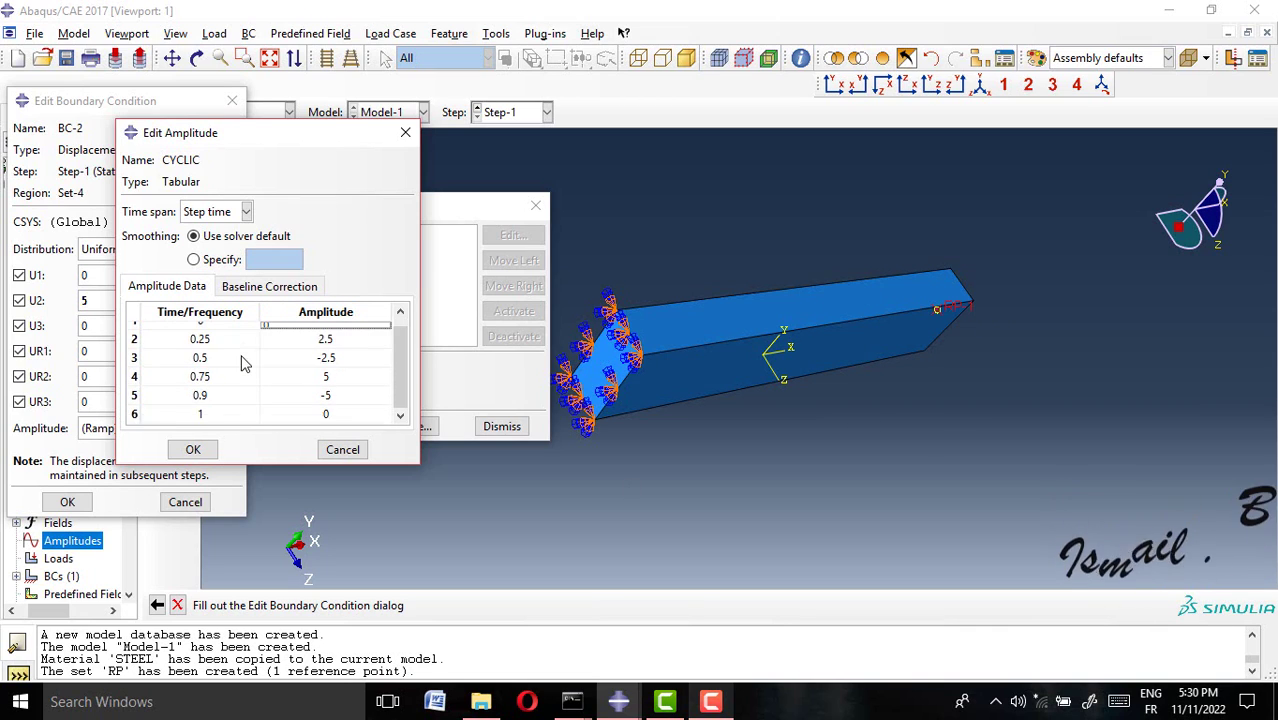
Step: Save the CYCLIC amplitude and apply it to the BC-2 displacement boundary condition in place of the ramp
click(194, 451)
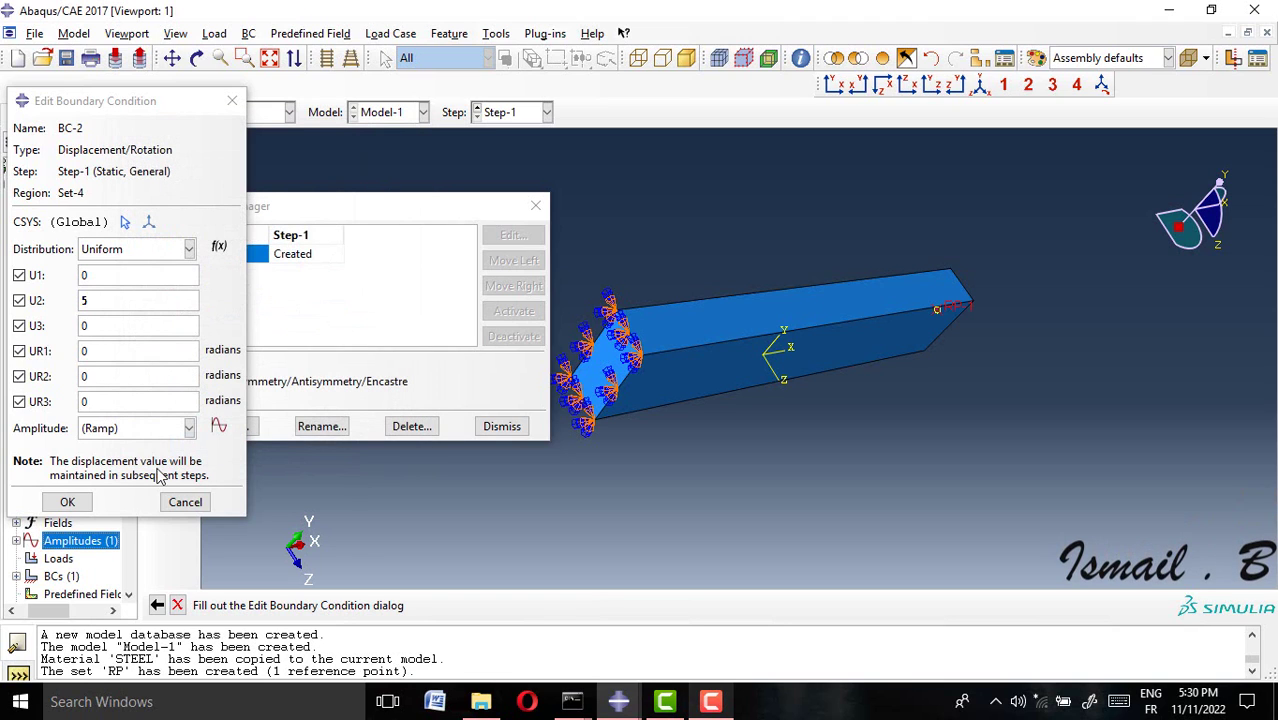
click(150, 430)
click(134, 465)
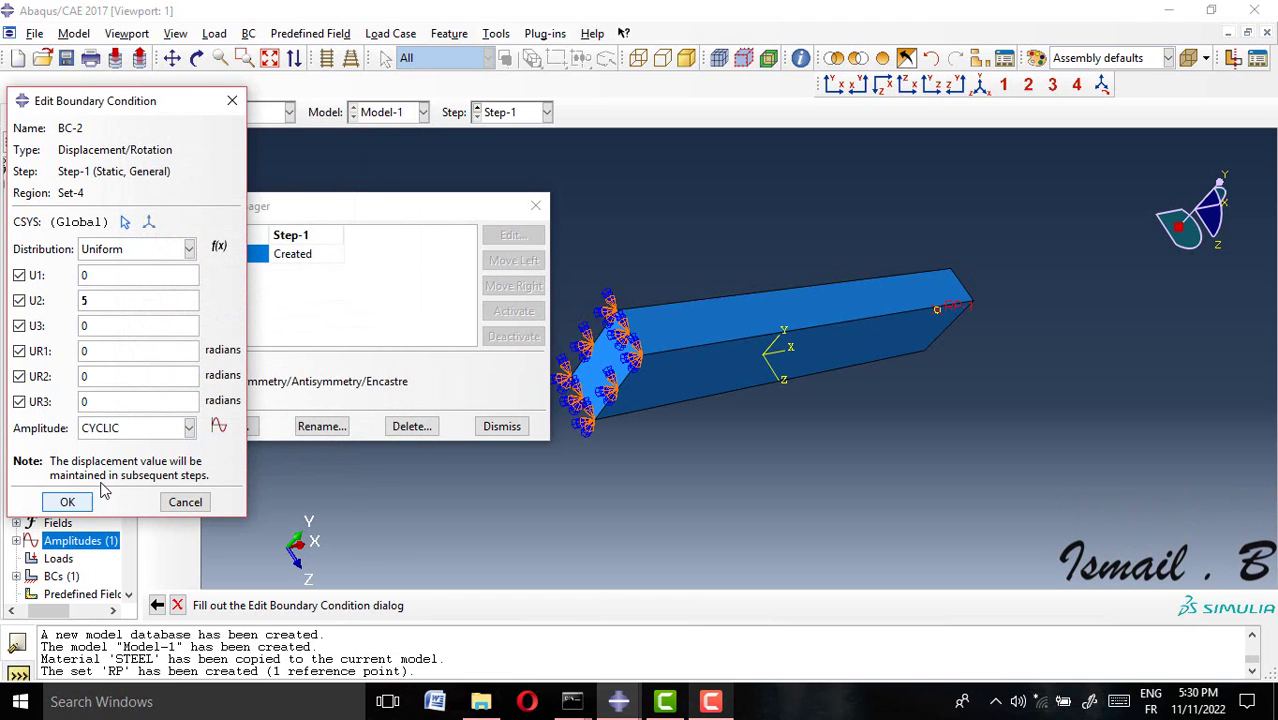
click(67, 502)
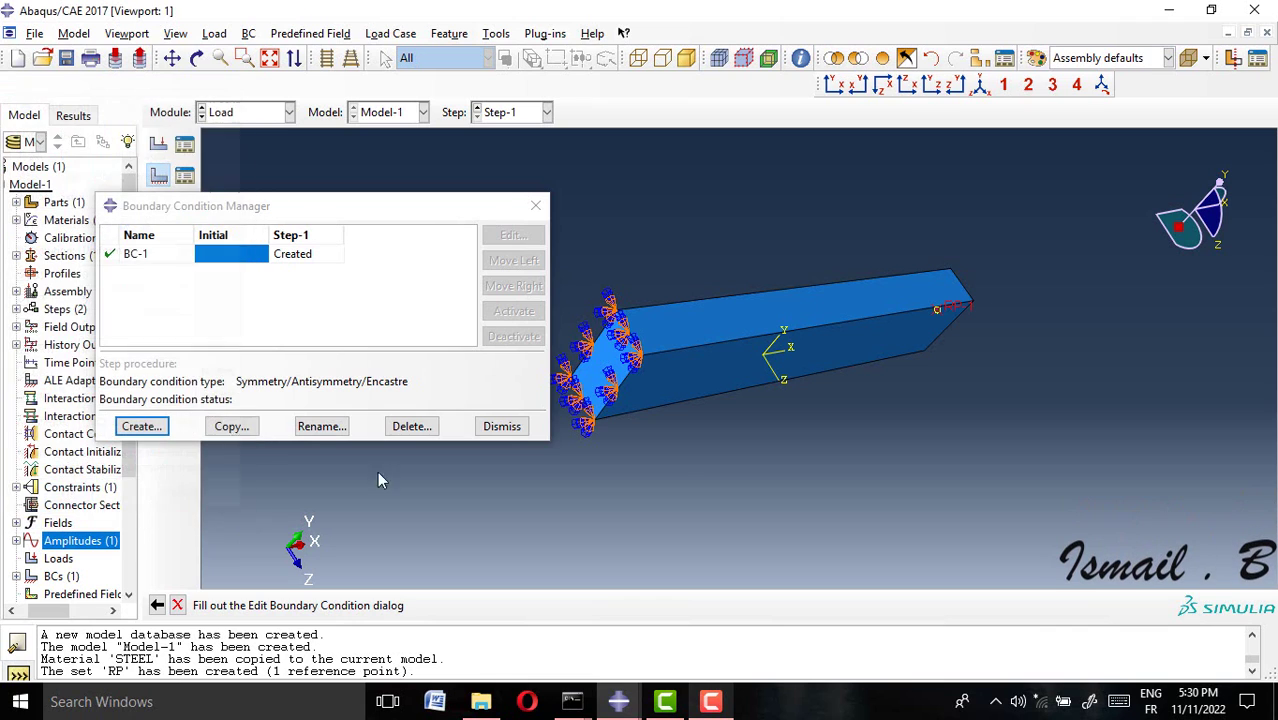
click(502, 426)
Step: Switch to the Mesh module and show the BEAM part instead of the assembly, in isometric view
click(260, 112)
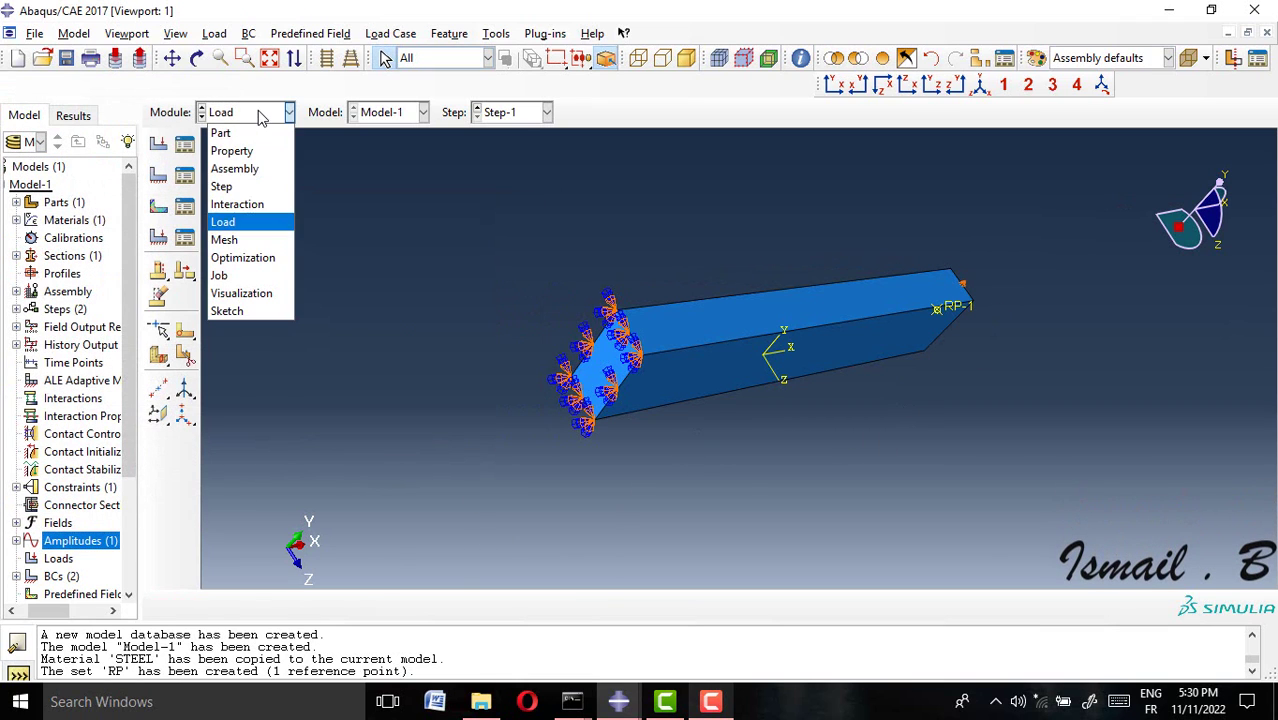
click(243, 222)
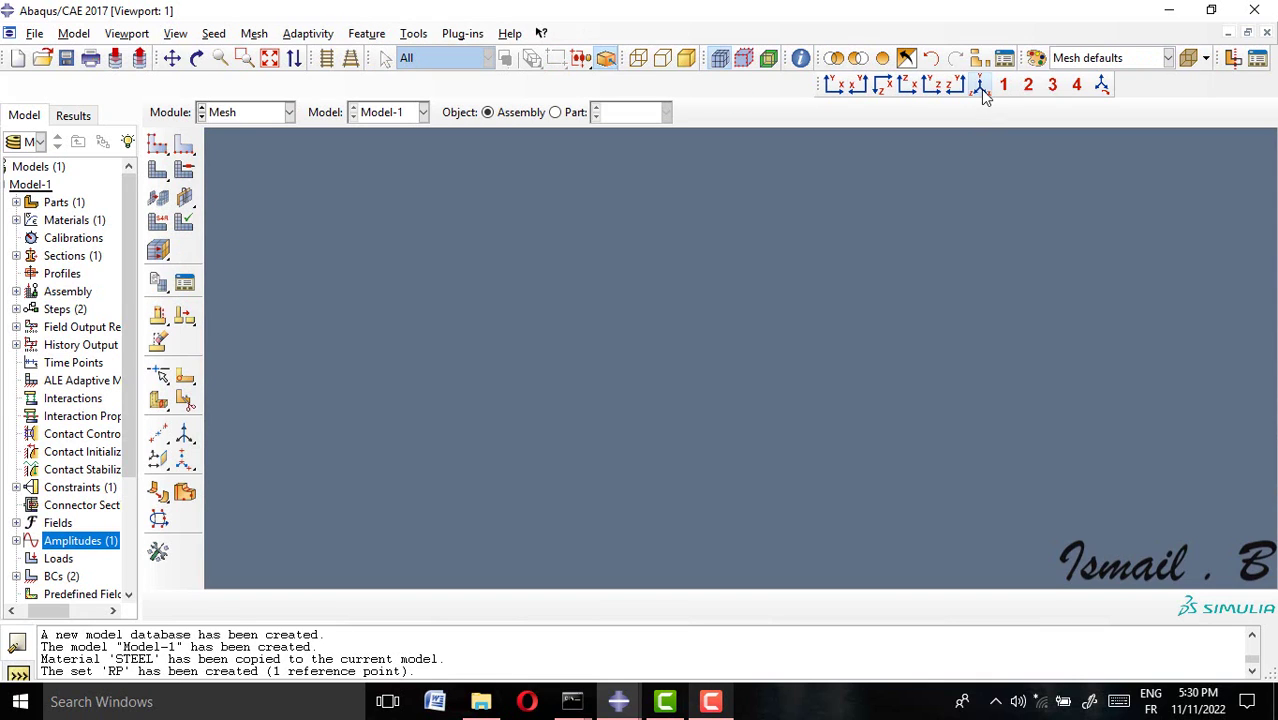
click(981, 86)
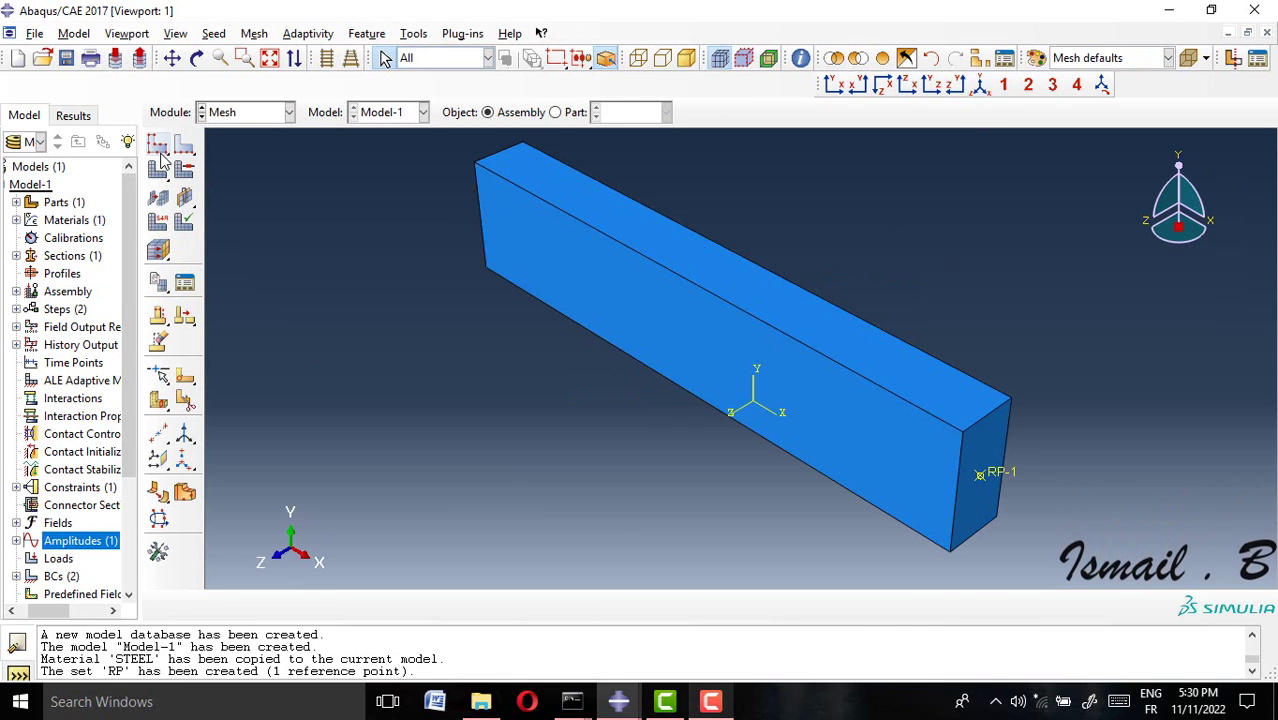
click(557, 113)
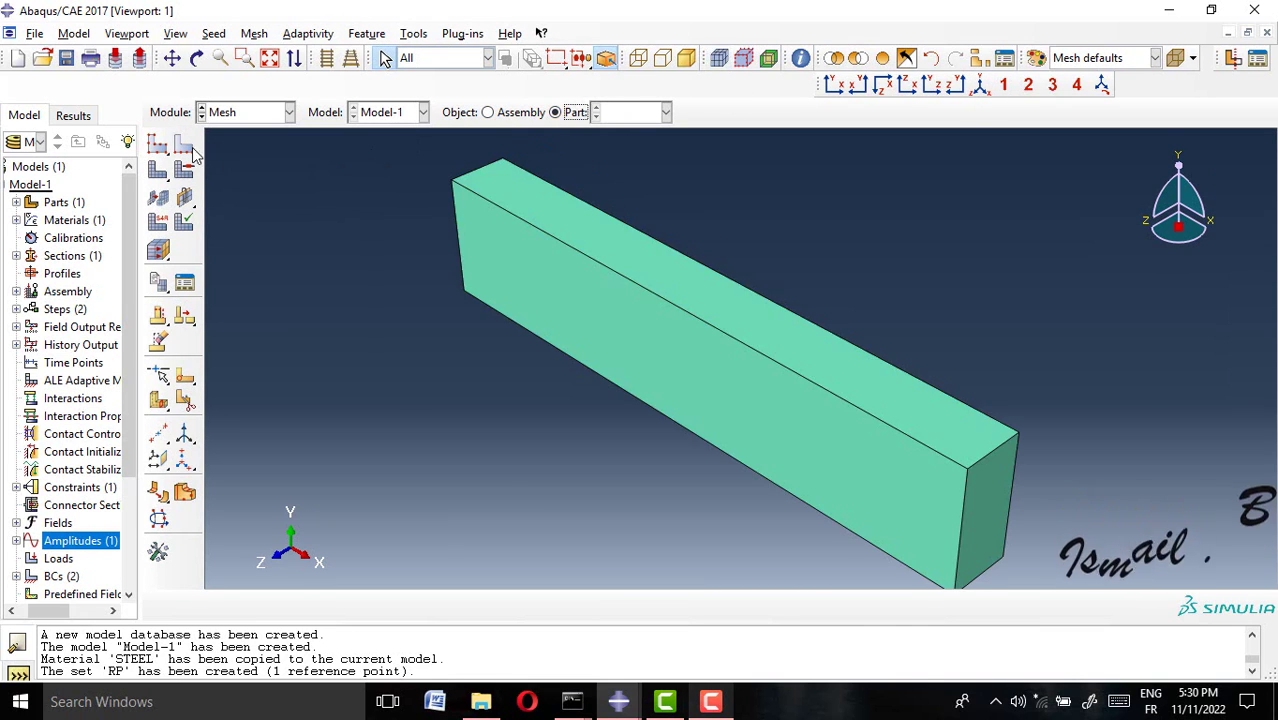
Step: Seed the BEAM part with an approximate global size of 25
click(158, 143)
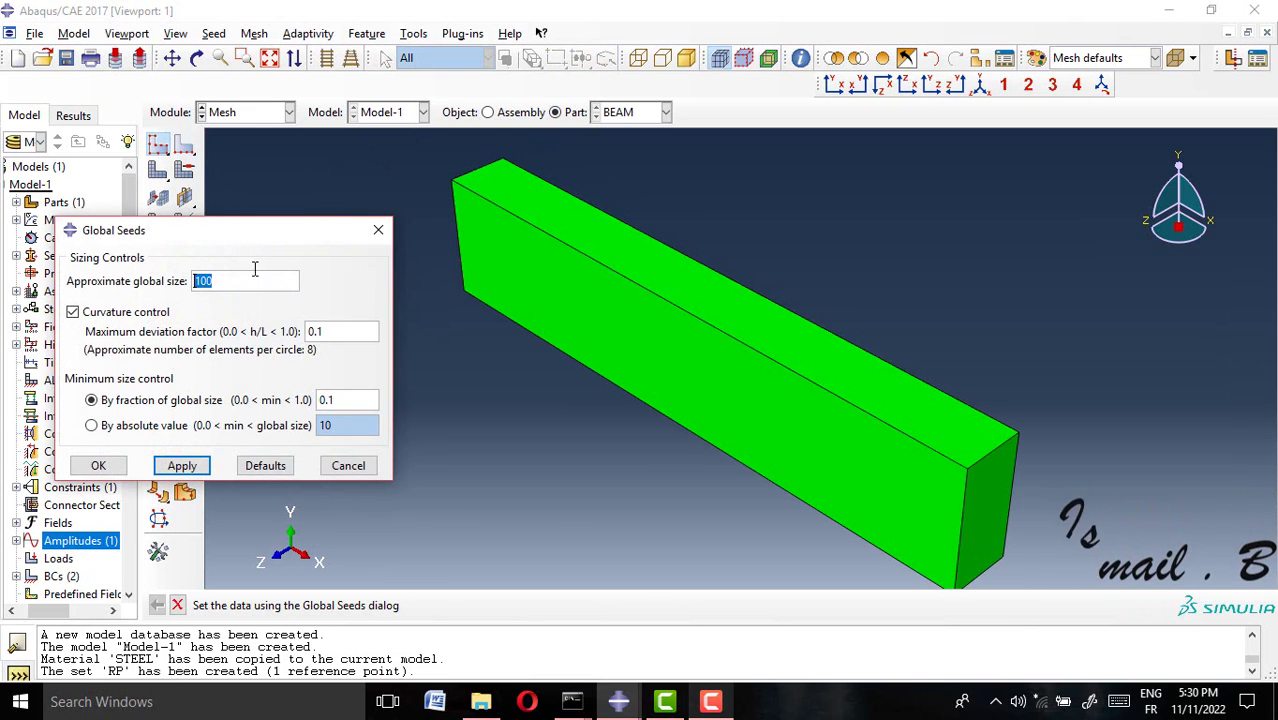
drag(233, 222, 345, 197)
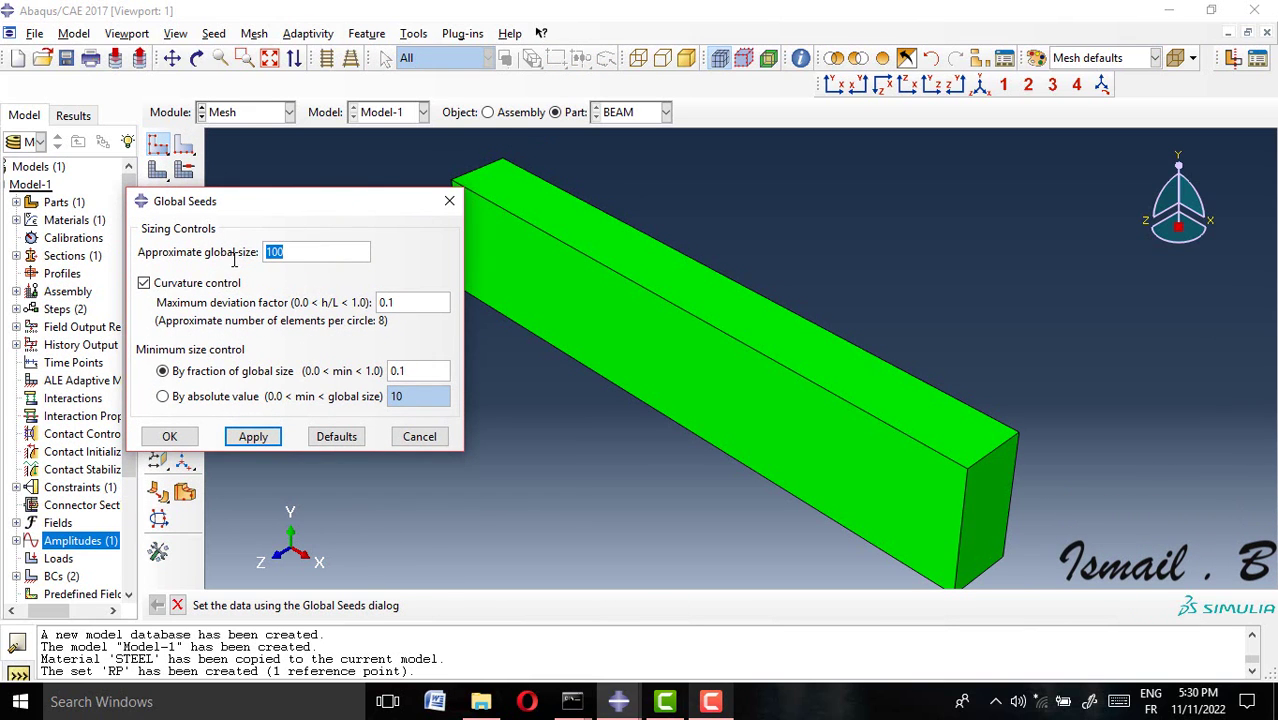
text(1)
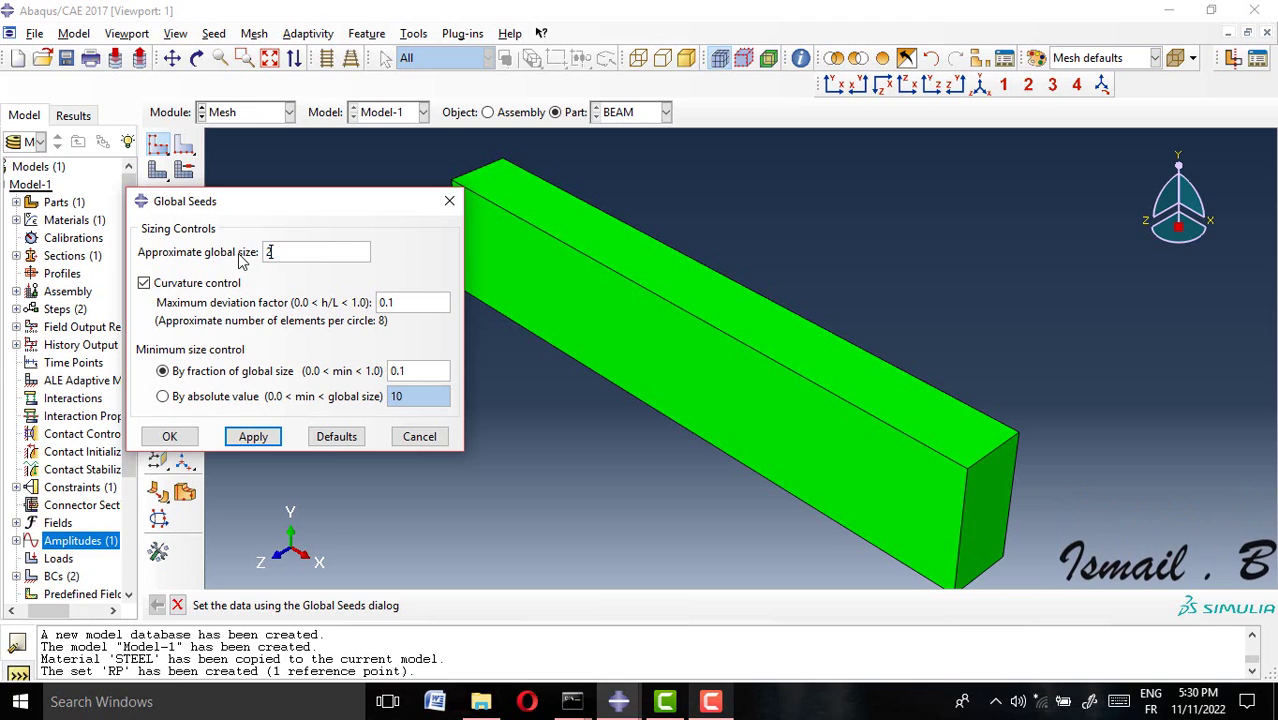
text(0)
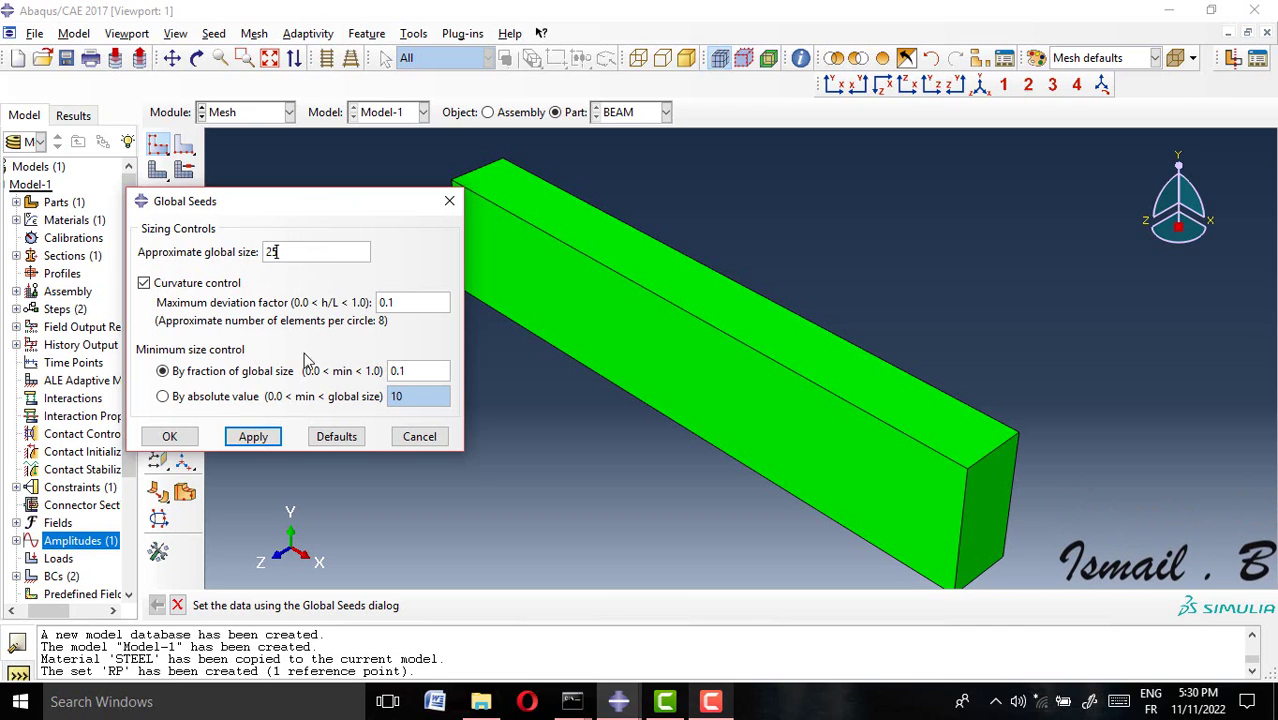
click(272, 444)
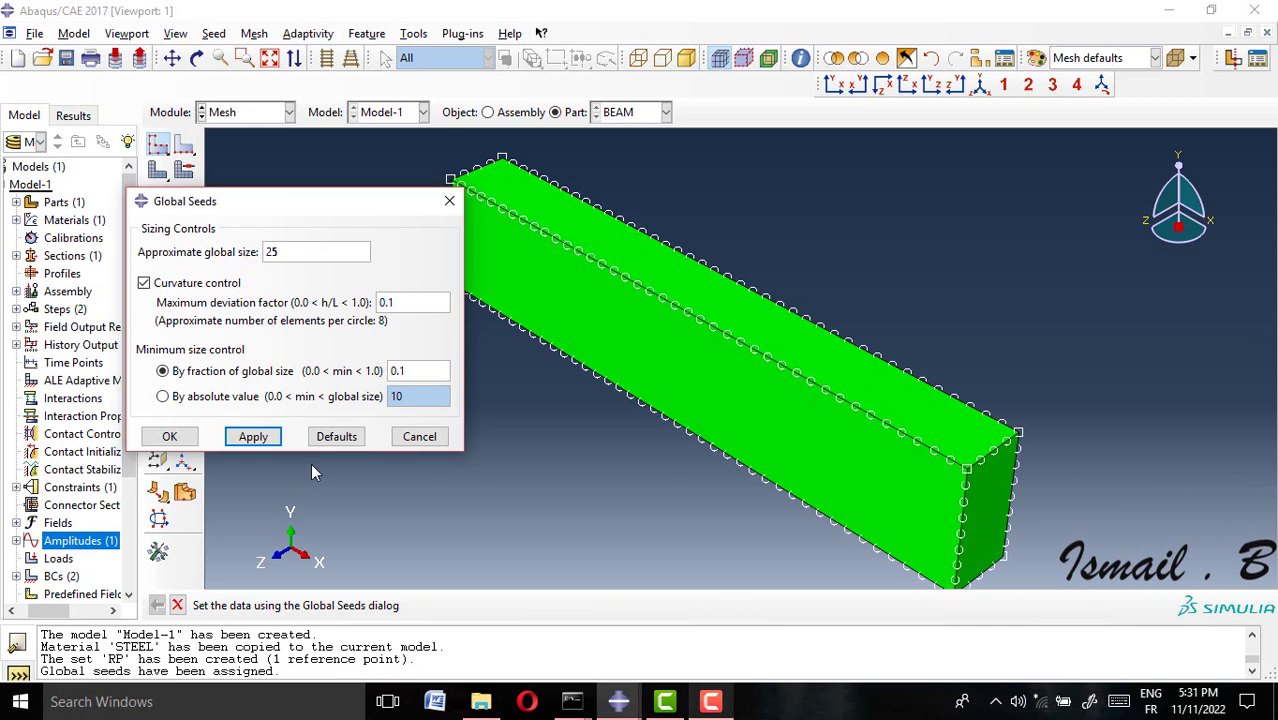
click(172, 437)
Step: Generate the mesh on the BEAM part
click(158, 170)
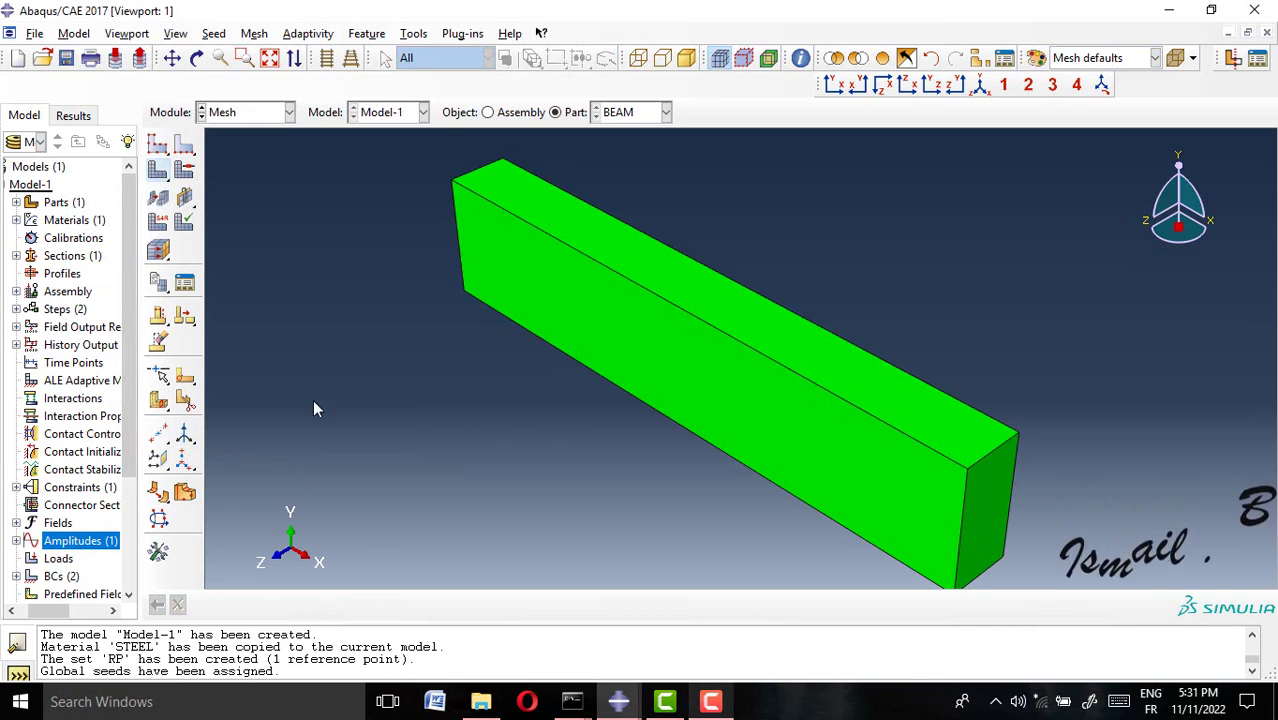
click(316, 605)
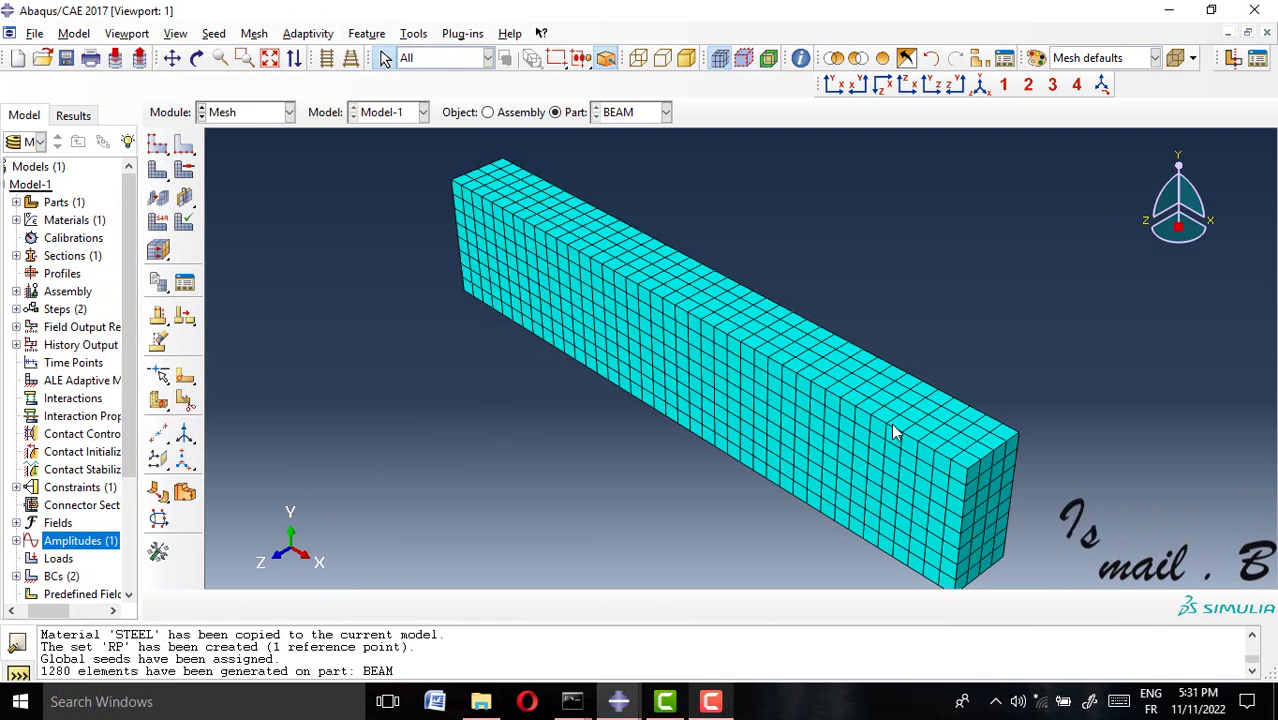
scroll(802, 406, down, 5)
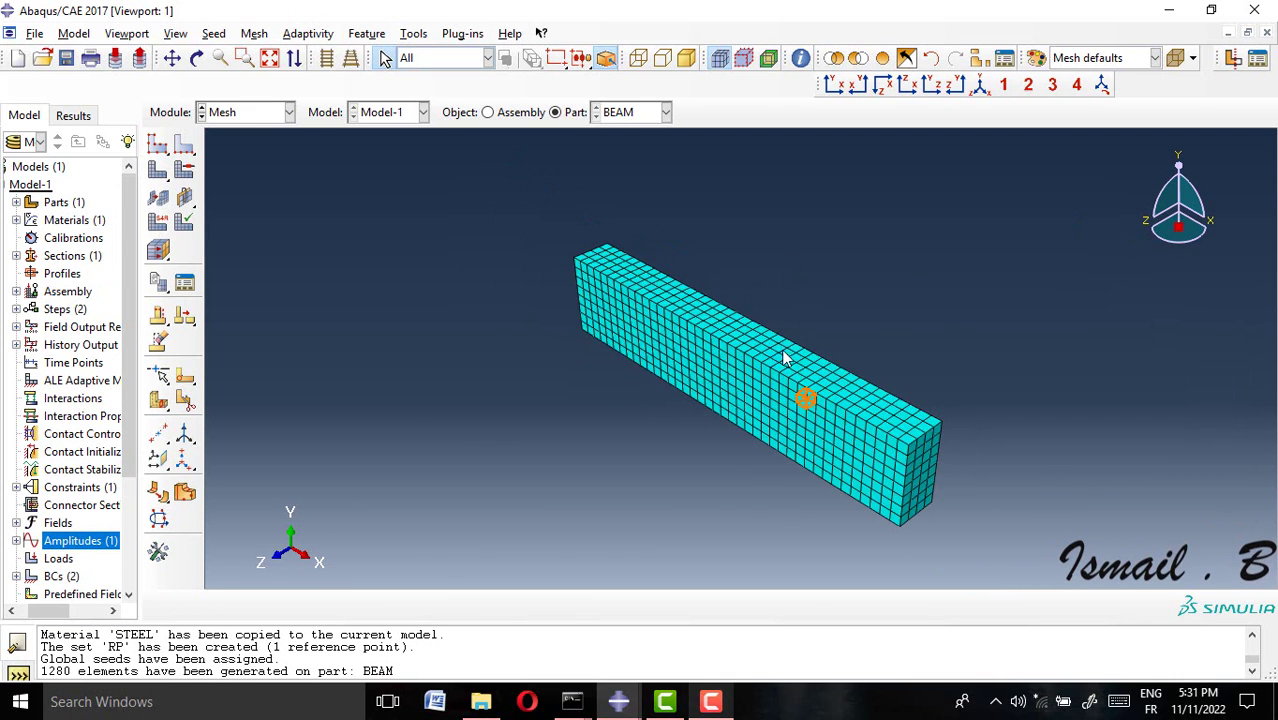
Step: Create a full-analysis job named CYCLIC1 for Model-1 in the Job module and submit it
click(223, 116)
click(218, 272)
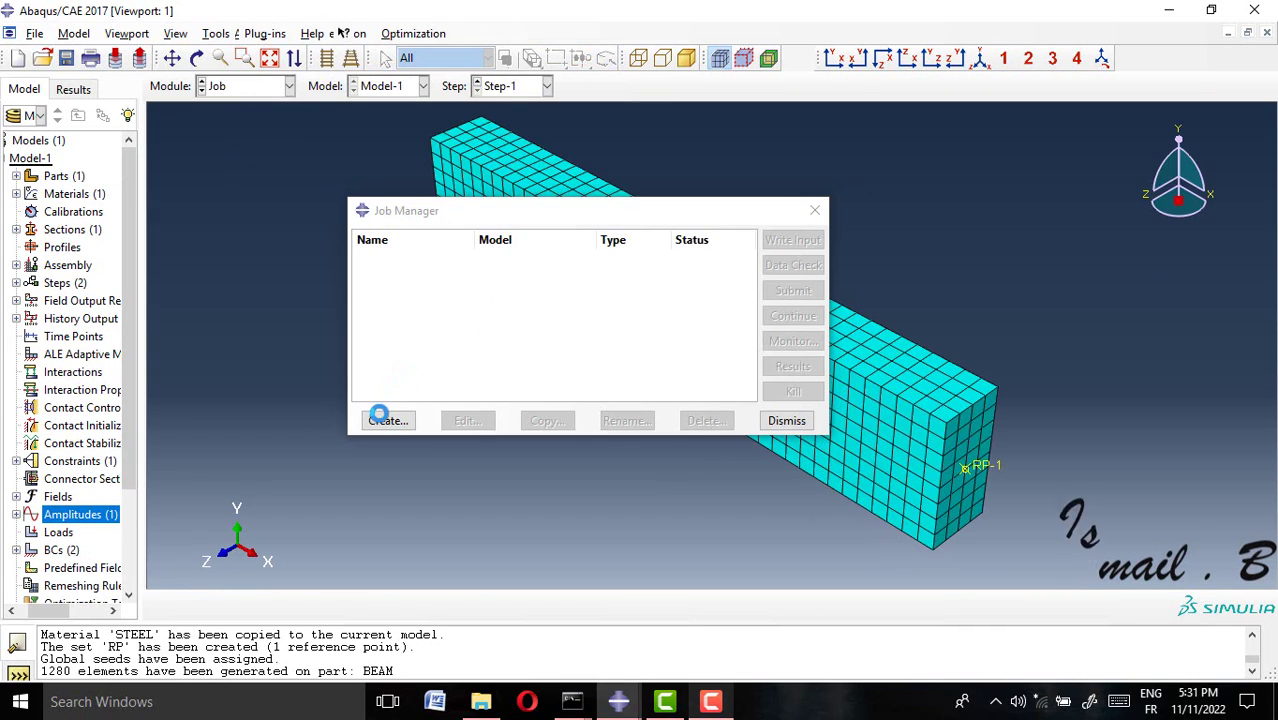
click(389, 421)
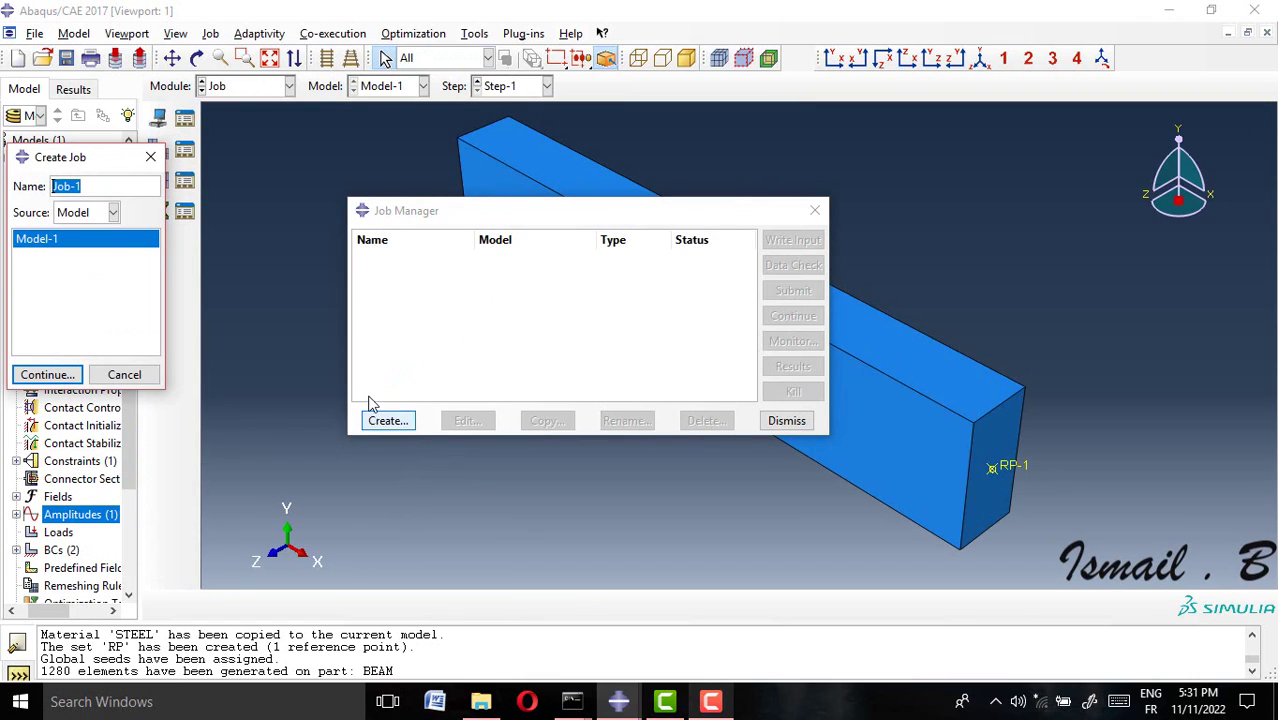
text(C)
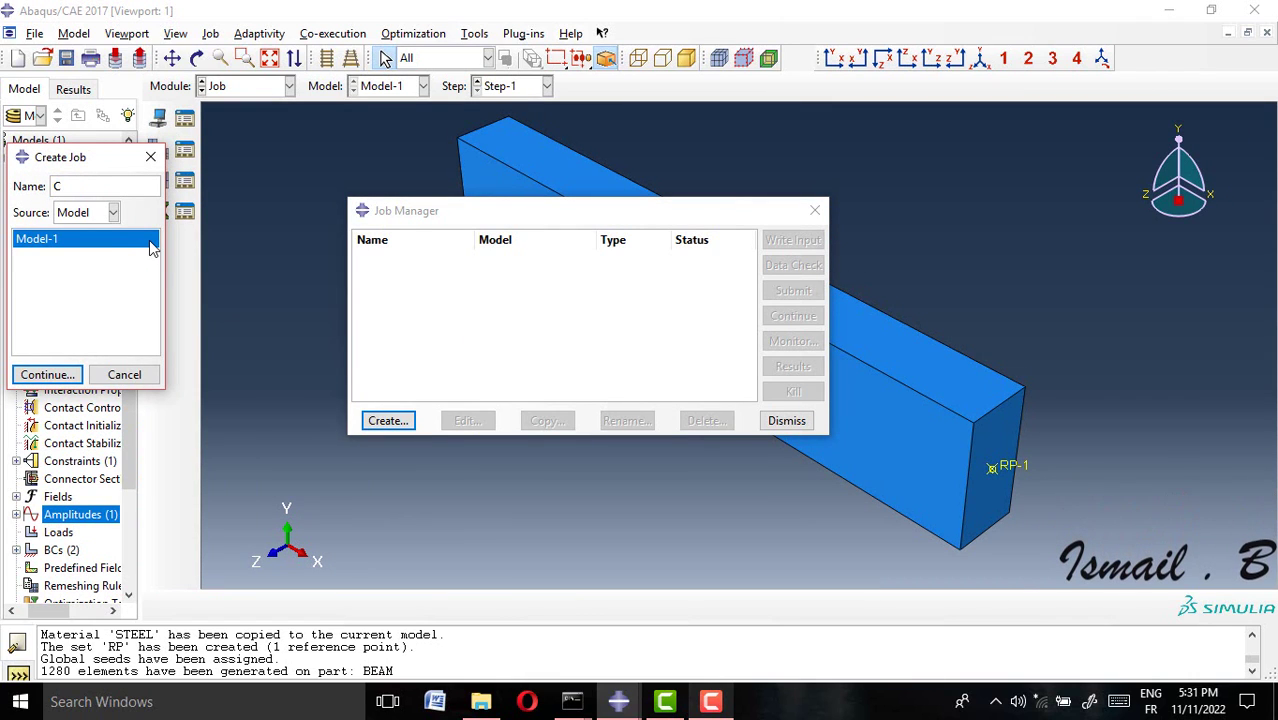
text(YCLIC1)
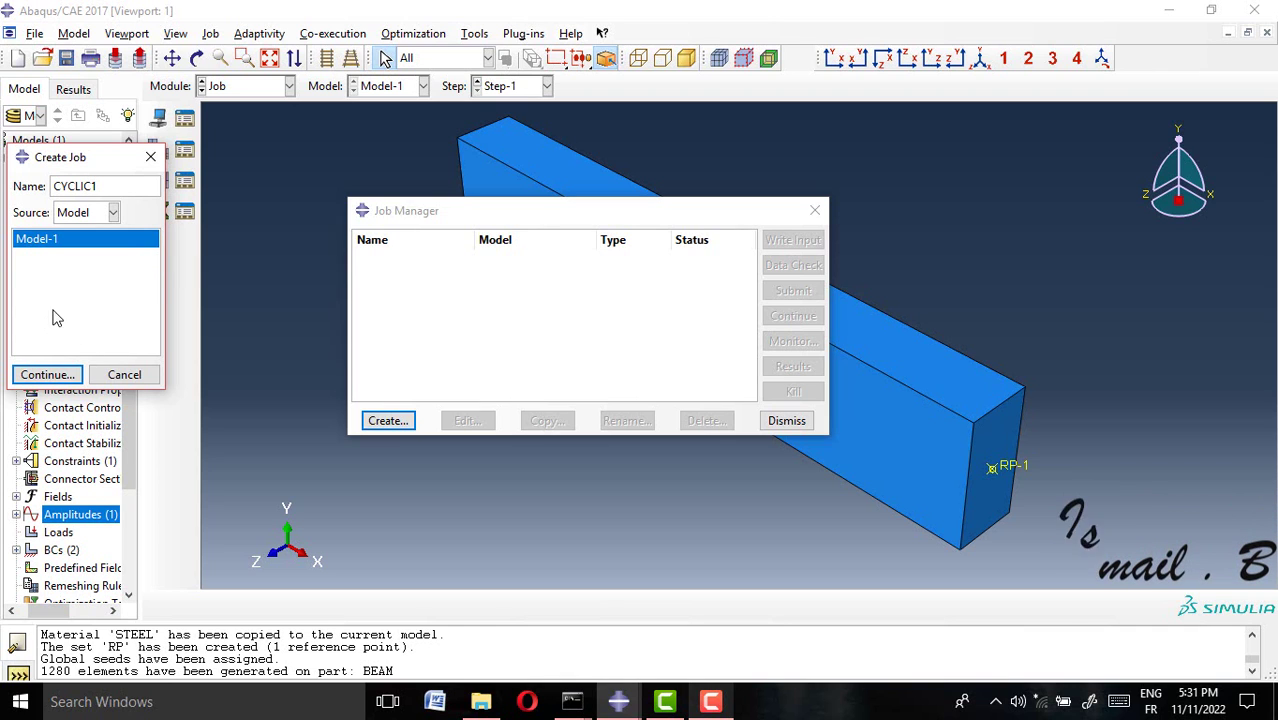
click(47, 374)
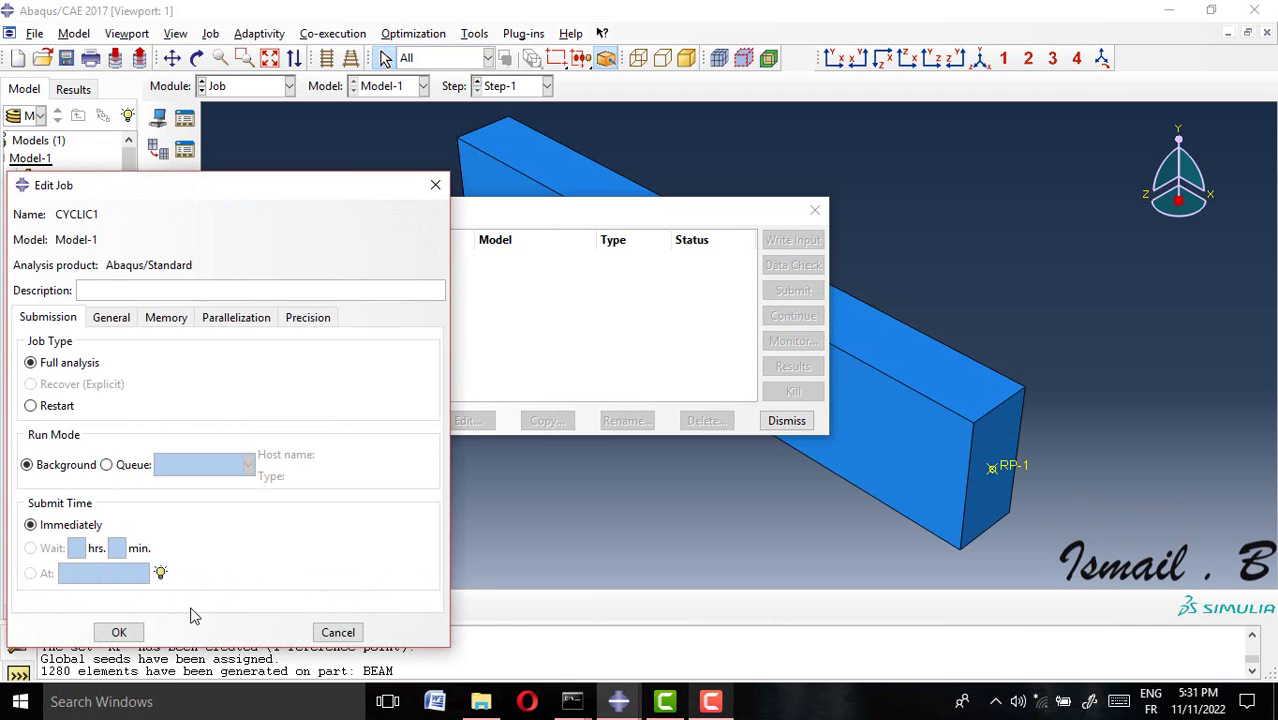
click(119, 634)
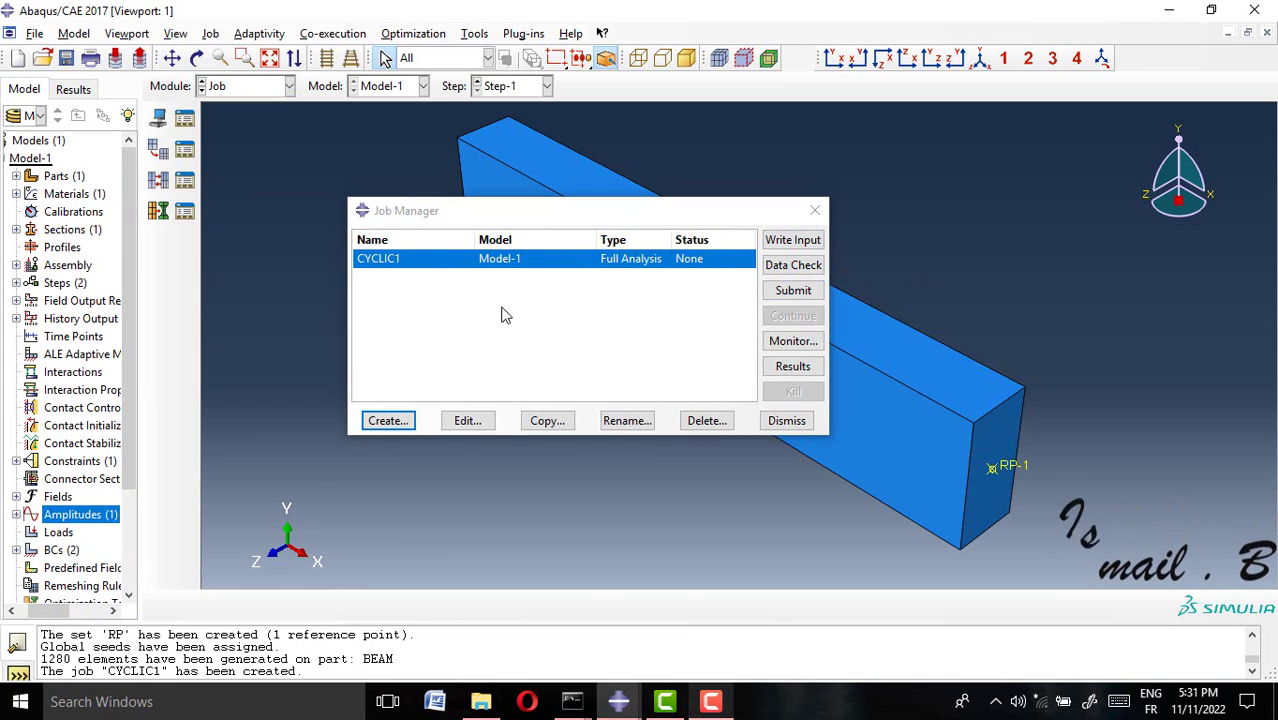
click(810, 293)
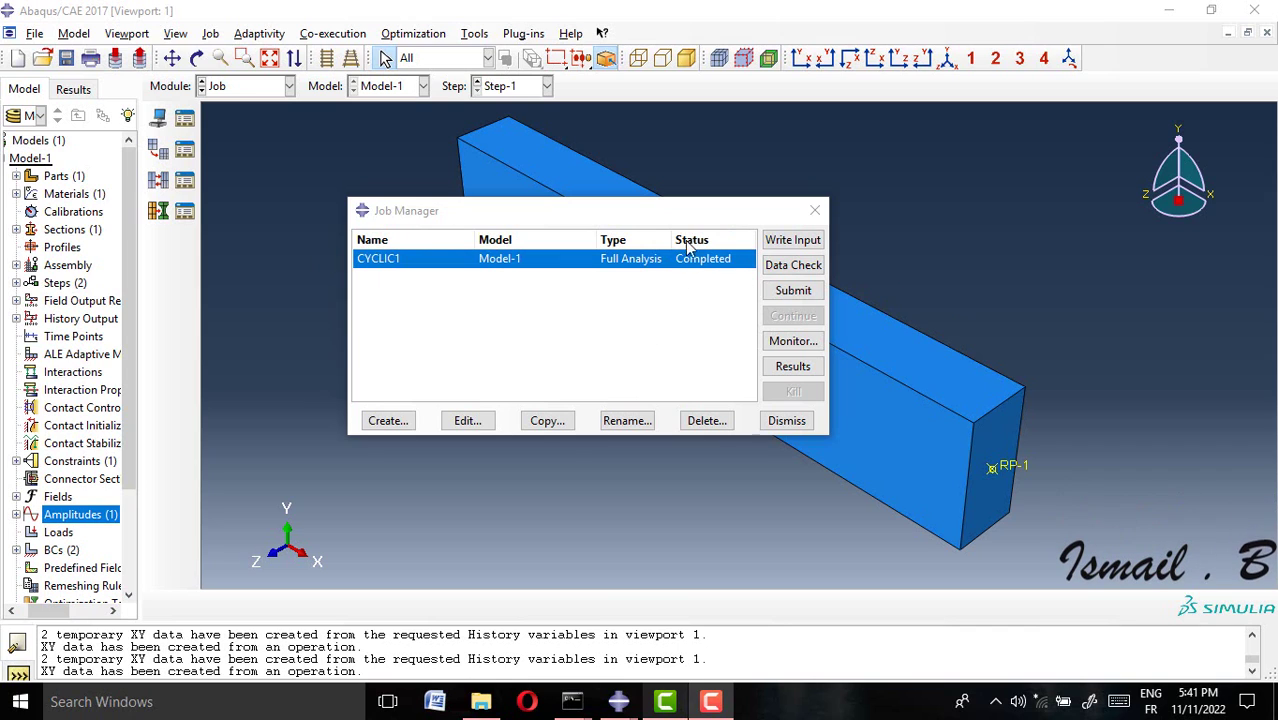
Step: Open the CYCLIC1 results and animate the Mises stress time history, viewing the beam in the XY plane and in isometric view
click(804, 364)
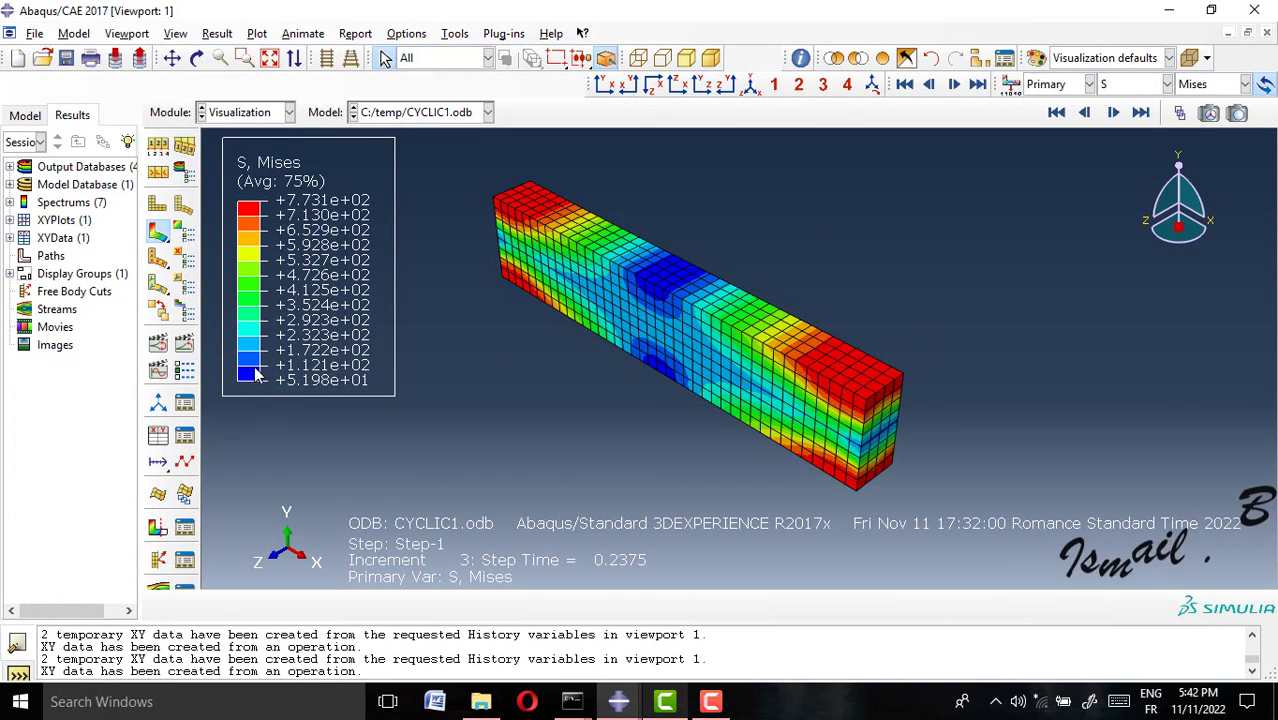
click(186, 345)
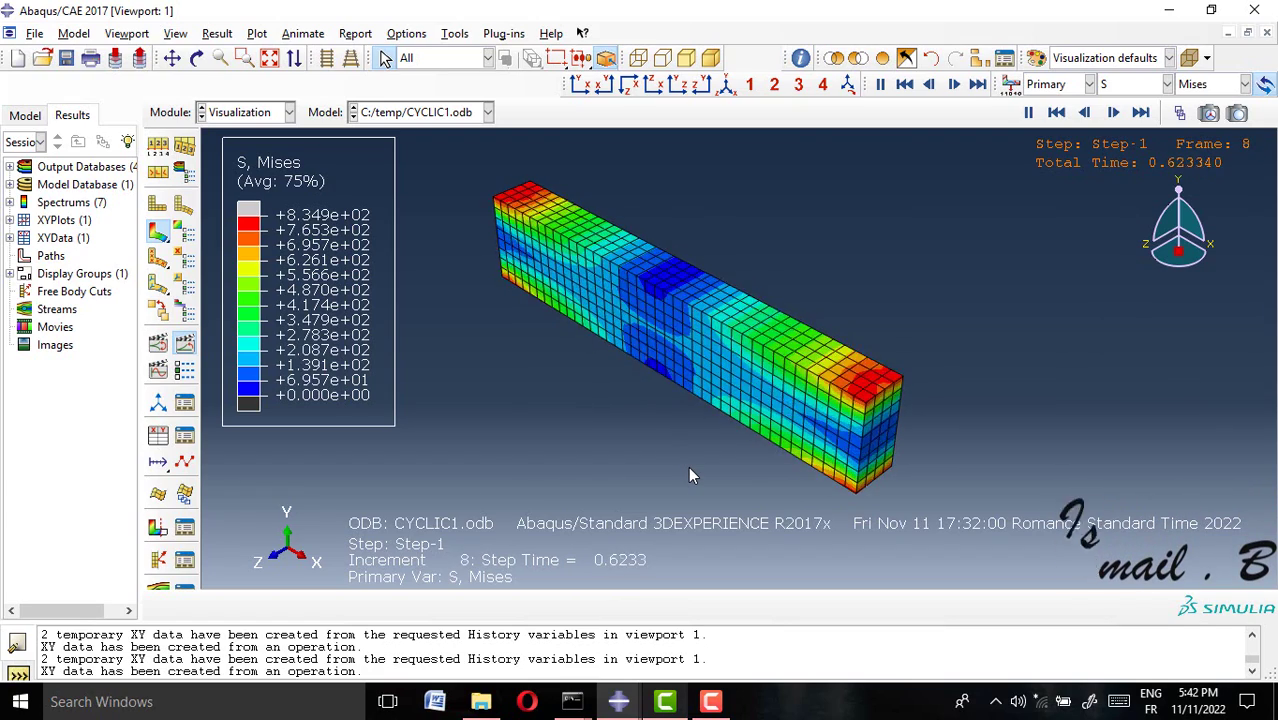
click(589, 85)
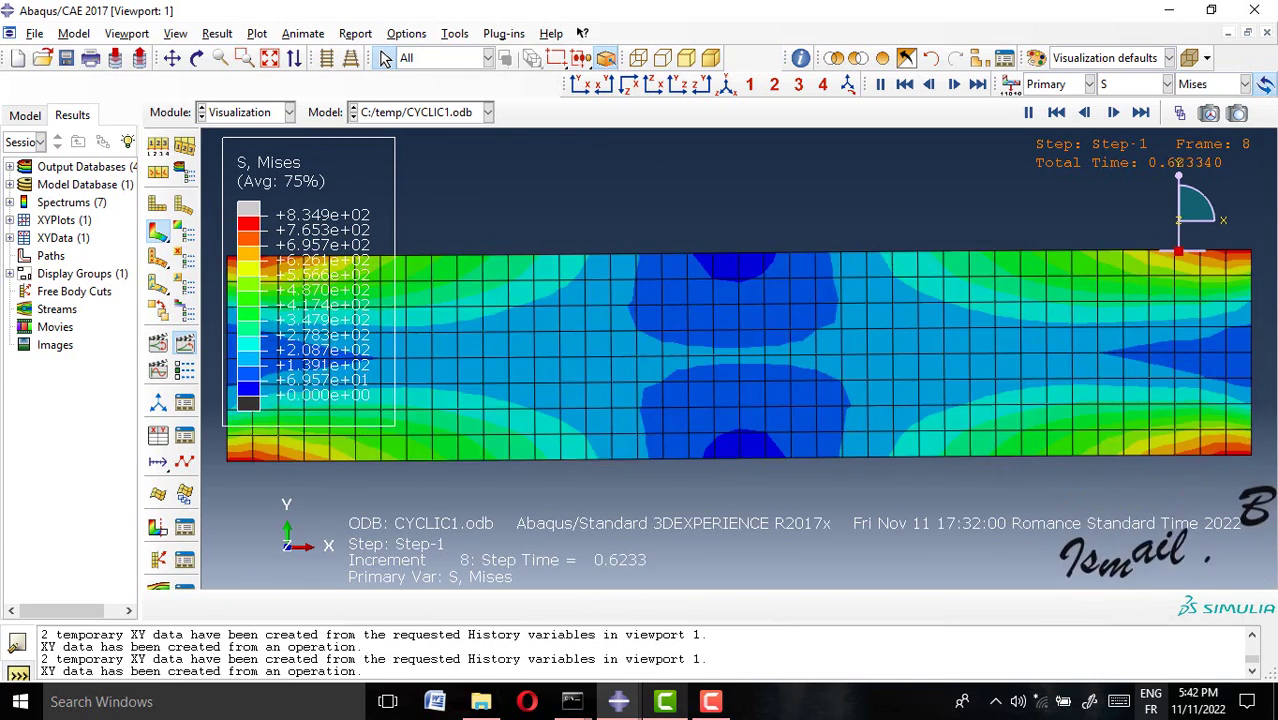
click(726, 84)
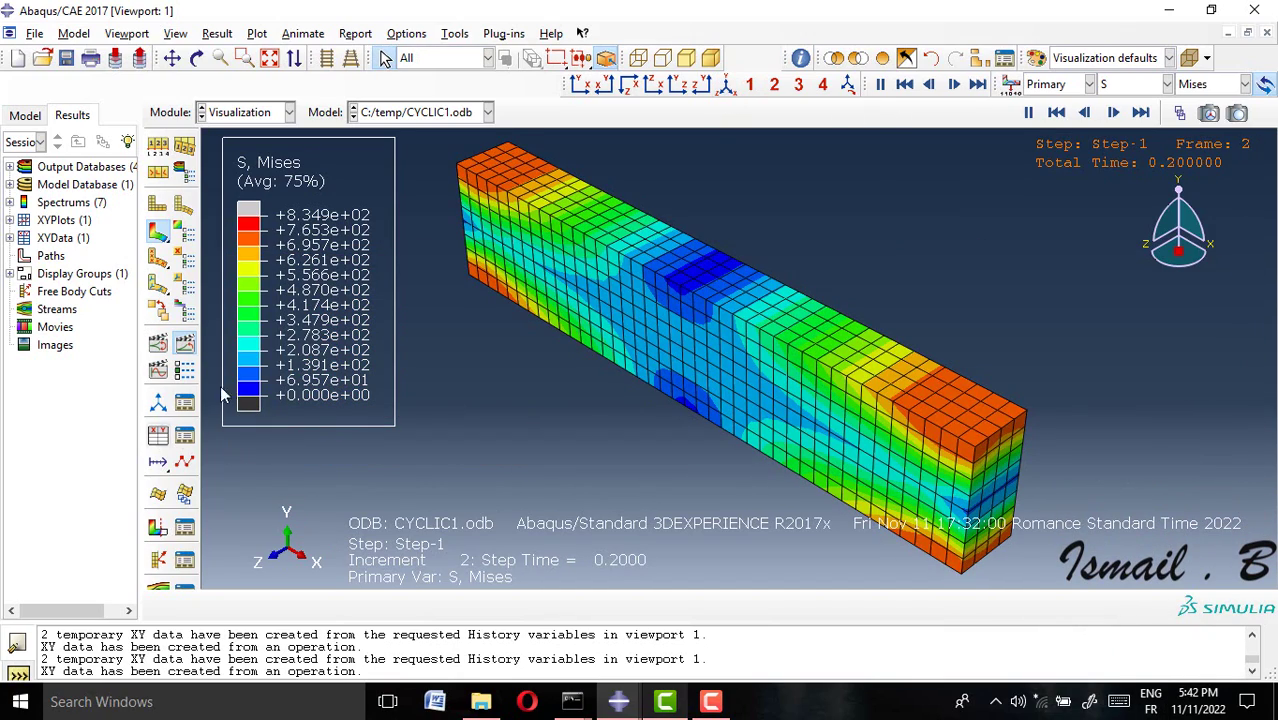
Step: Stop the stress animation and plot the RF2 reaction force and U2 spatial displacement at the RP node from ODB history output
click(160, 432)
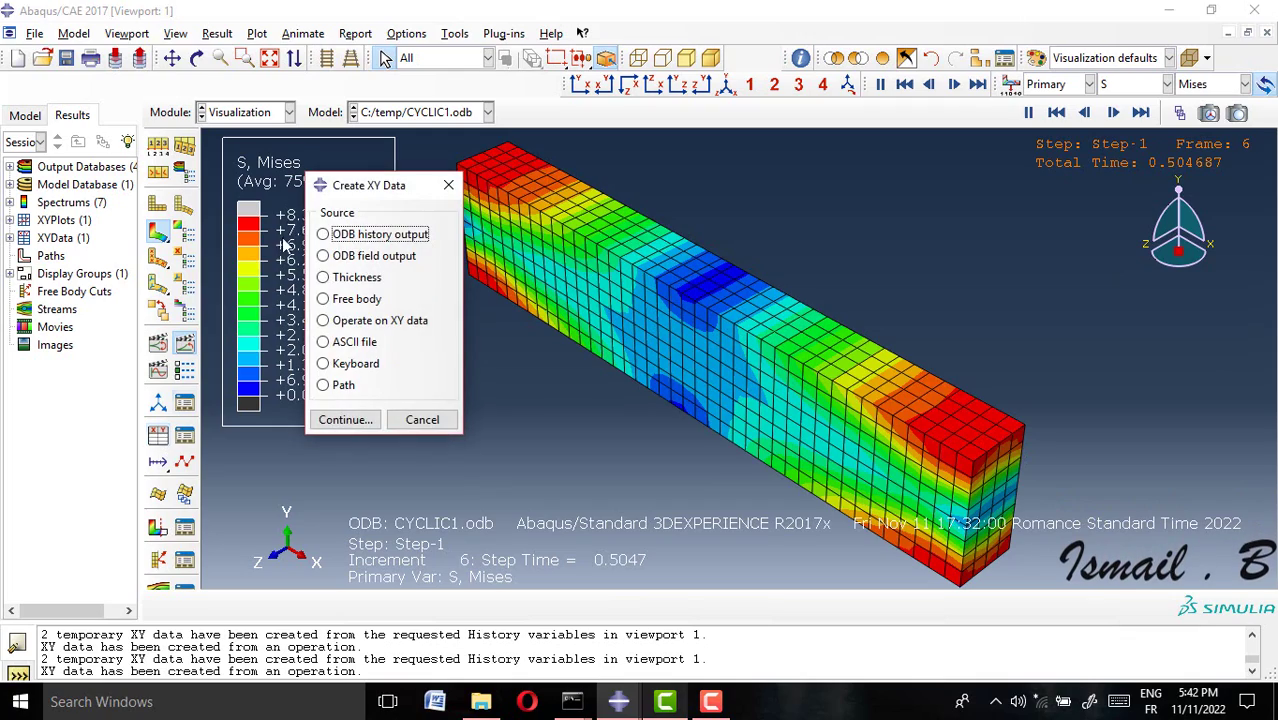
drag(398, 200, 351, 194)
click(474, 278)
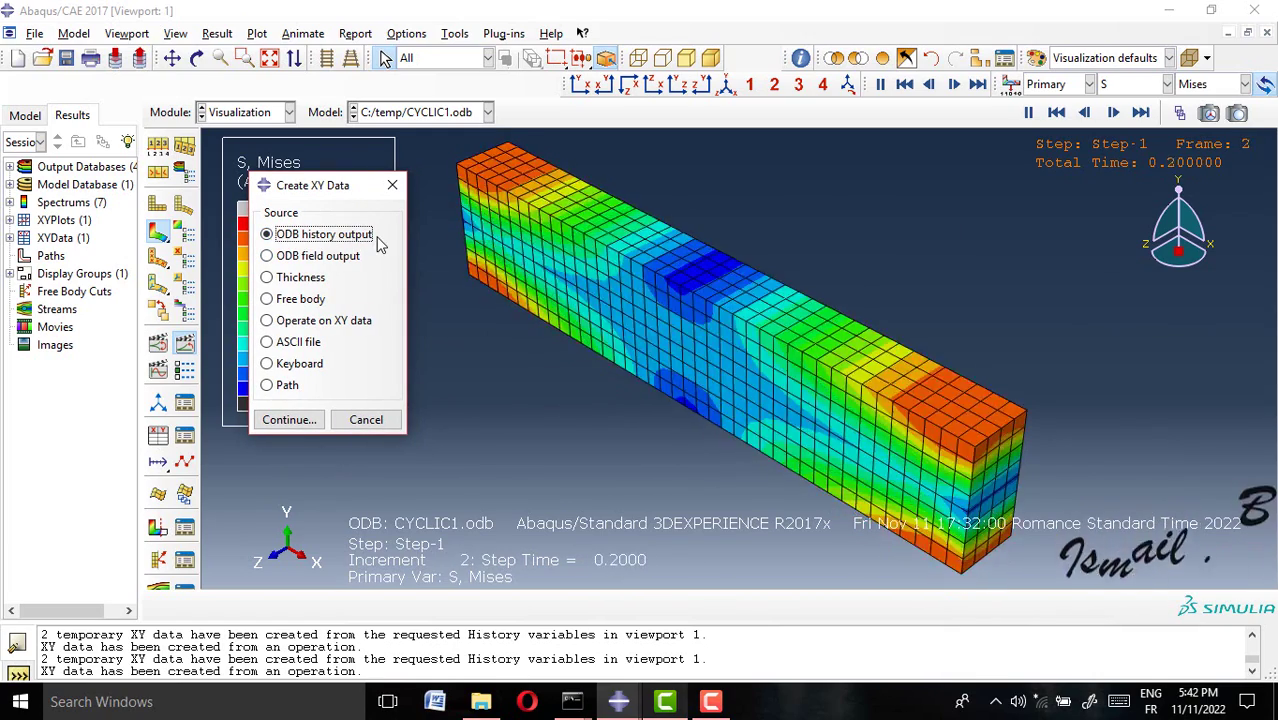
click(185, 343)
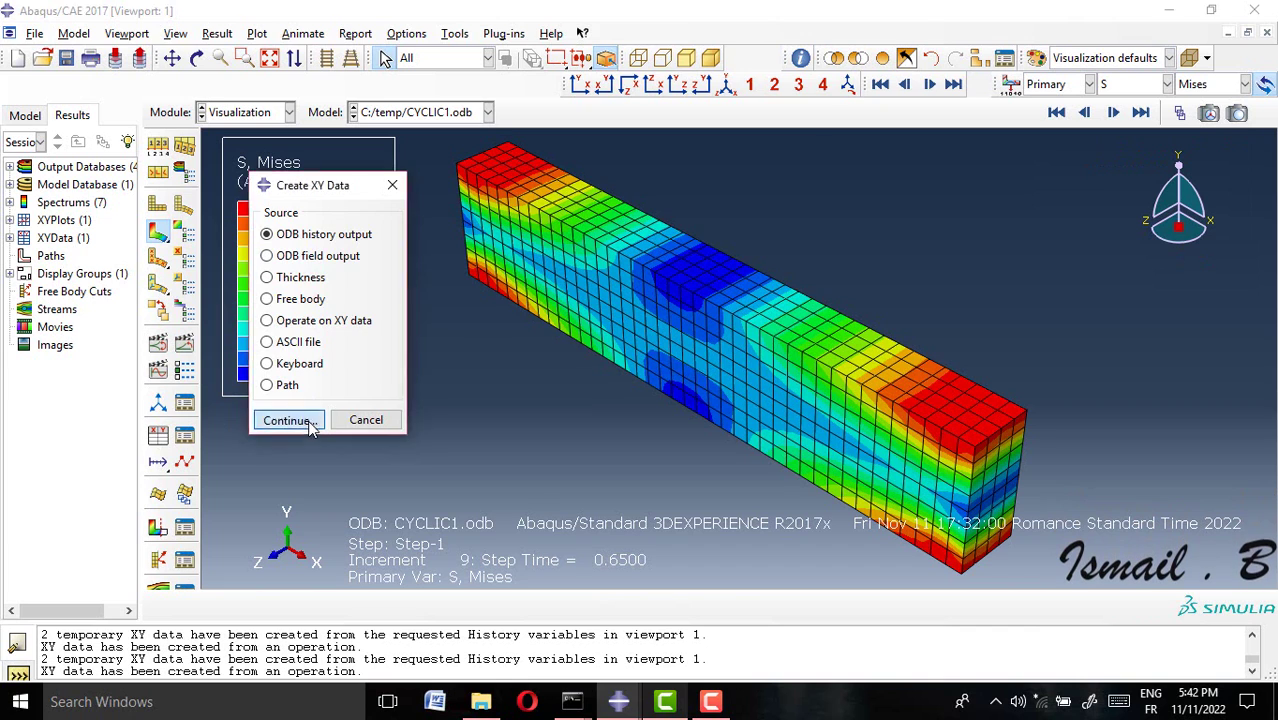
click(295, 420)
scroll(677, 243, down, 5)
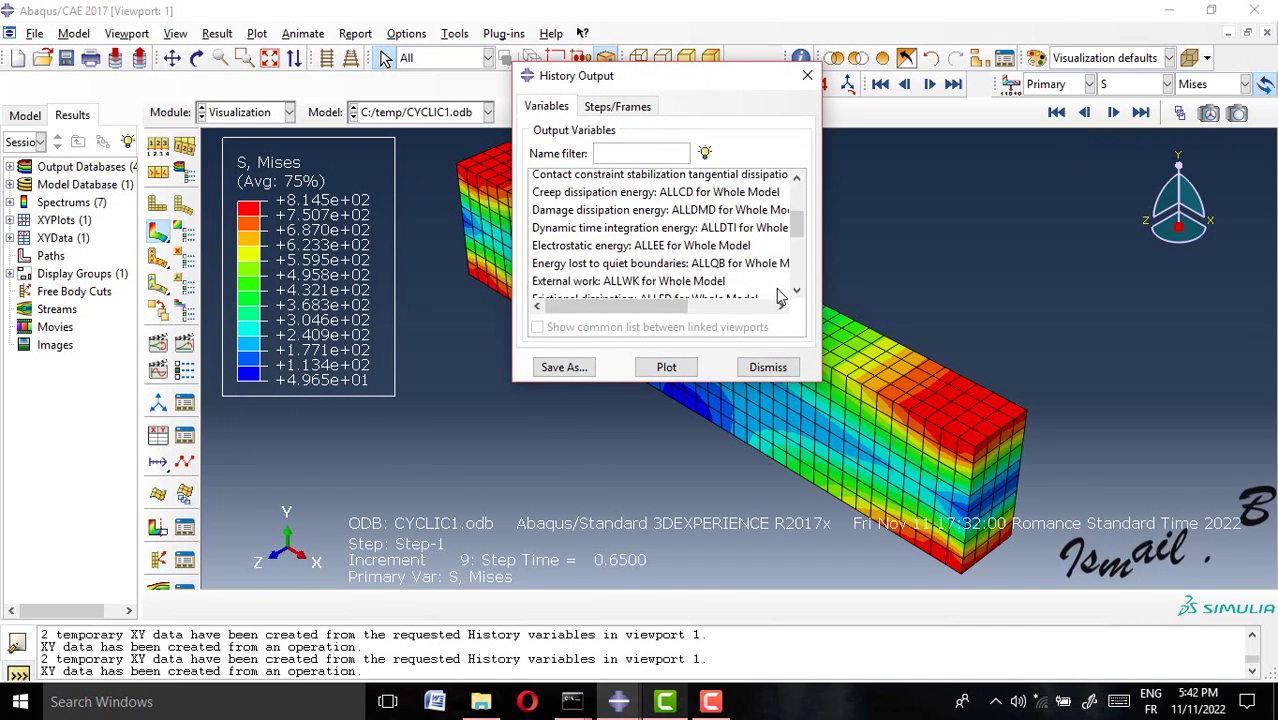
scroll(677, 243, down, 7)
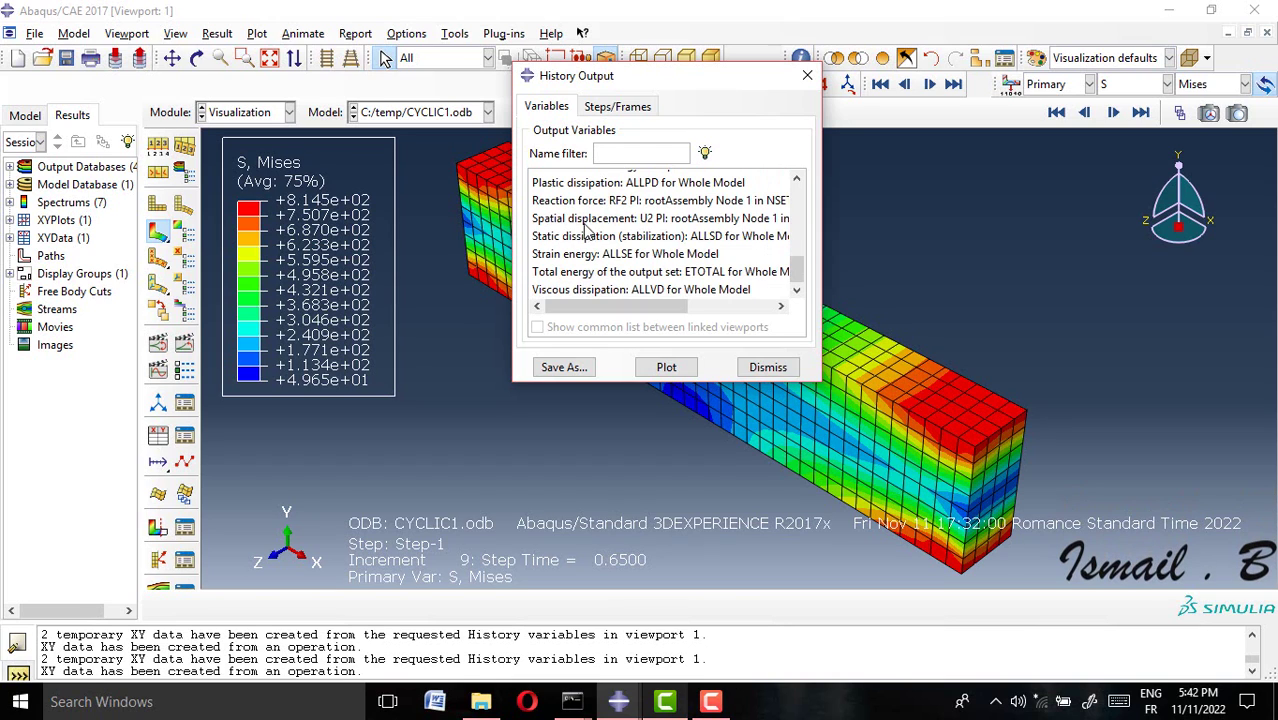
drag(672, 200, 683, 220)
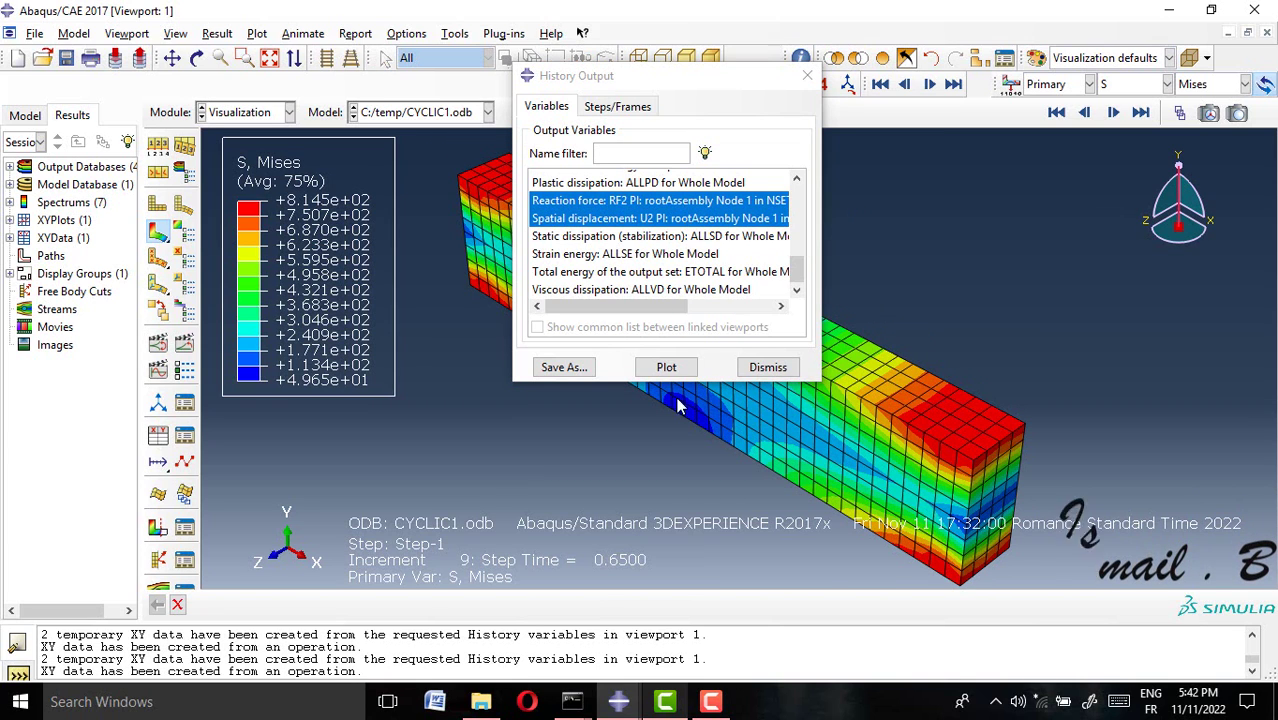
click(670, 372)
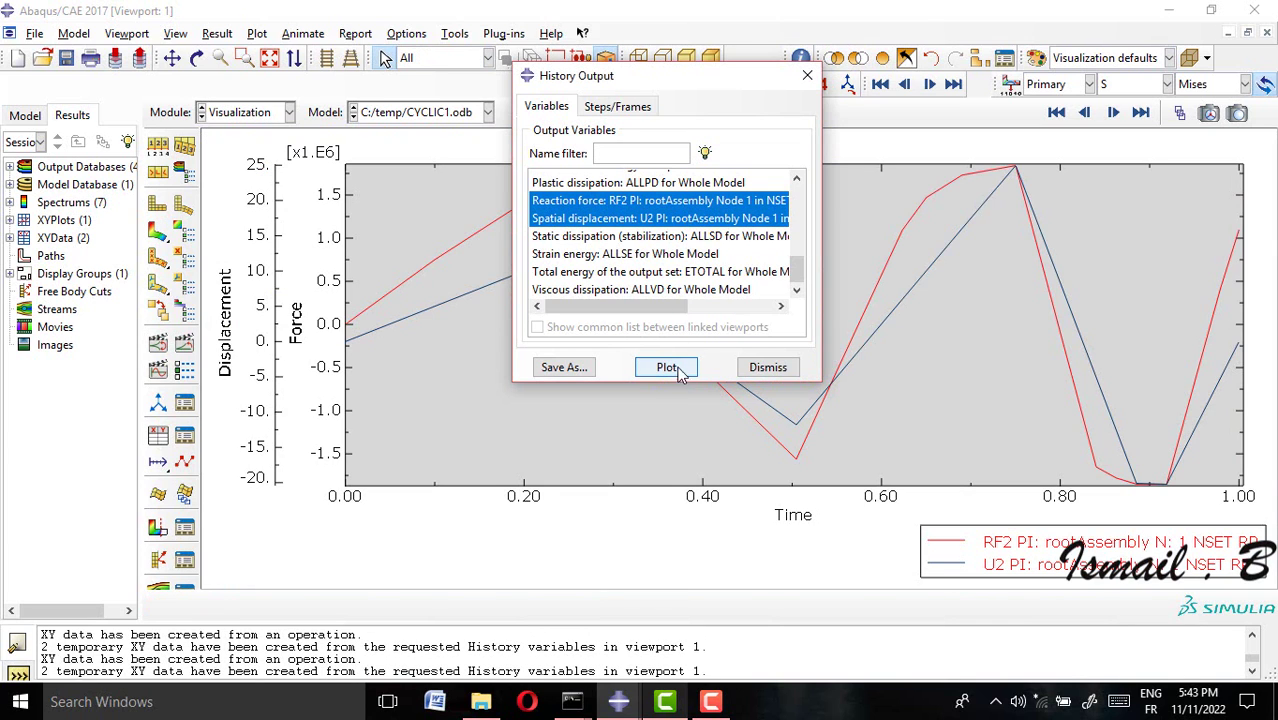
click(807, 76)
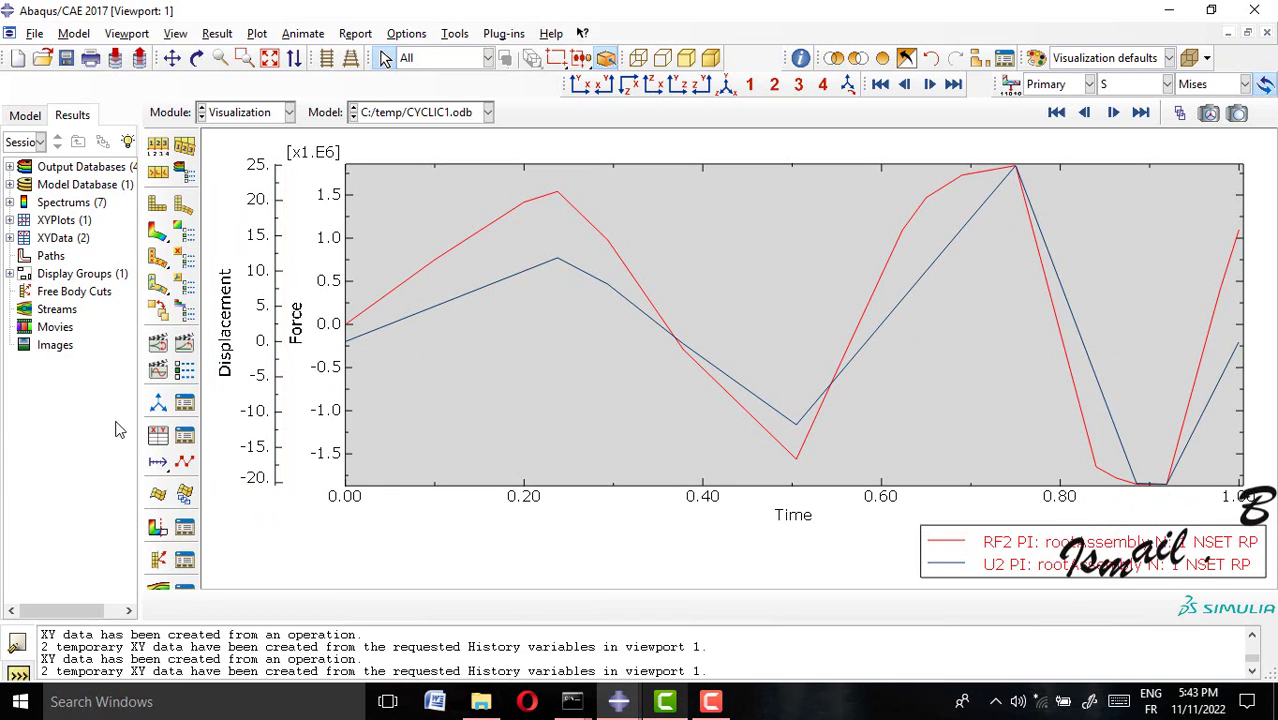
Step: Operate on the XY data to combine the U2 displacement with the RF2 reaction force, and plot the combine expression
click(158, 435)
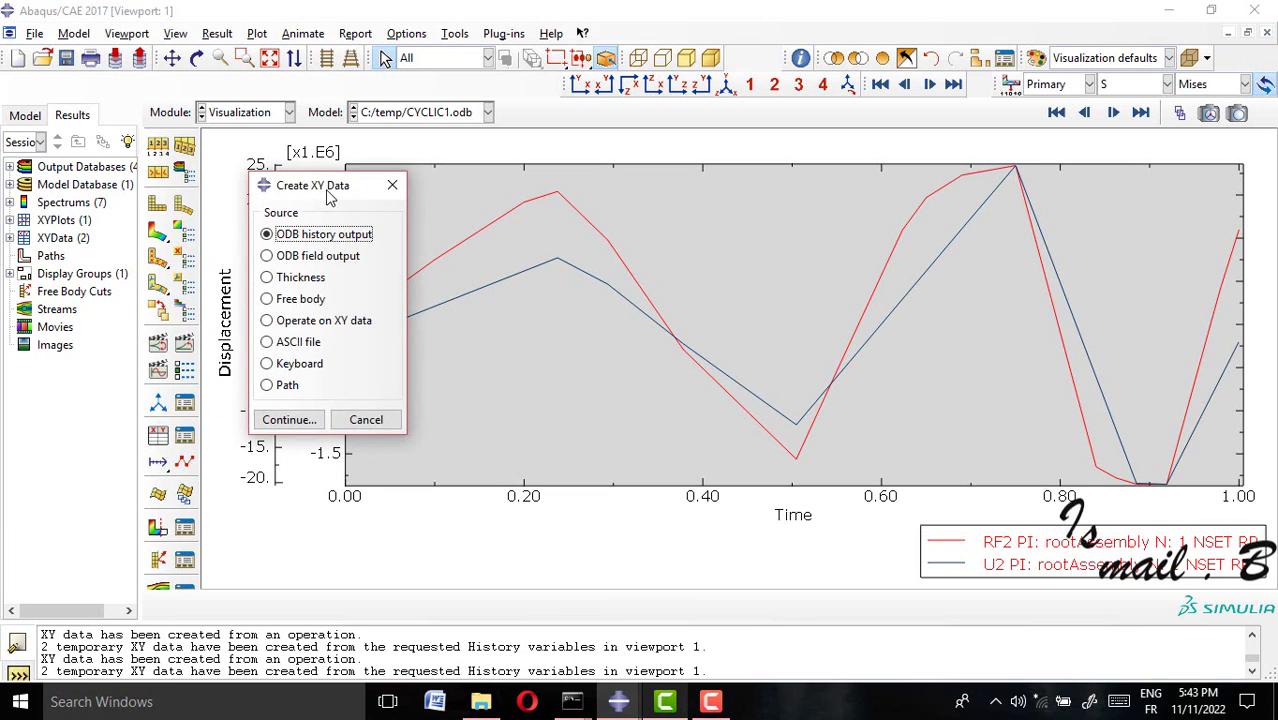
drag(330, 197, 112, 218)
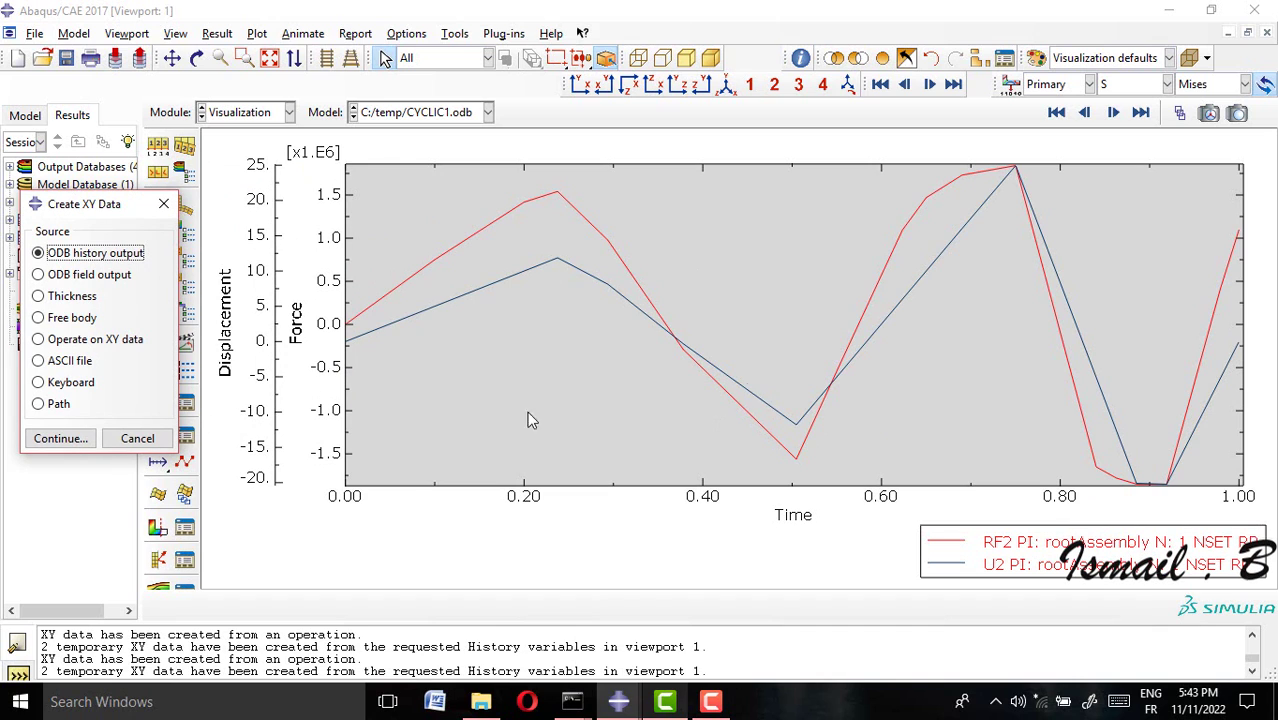
drag(110, 203, 358, 156)
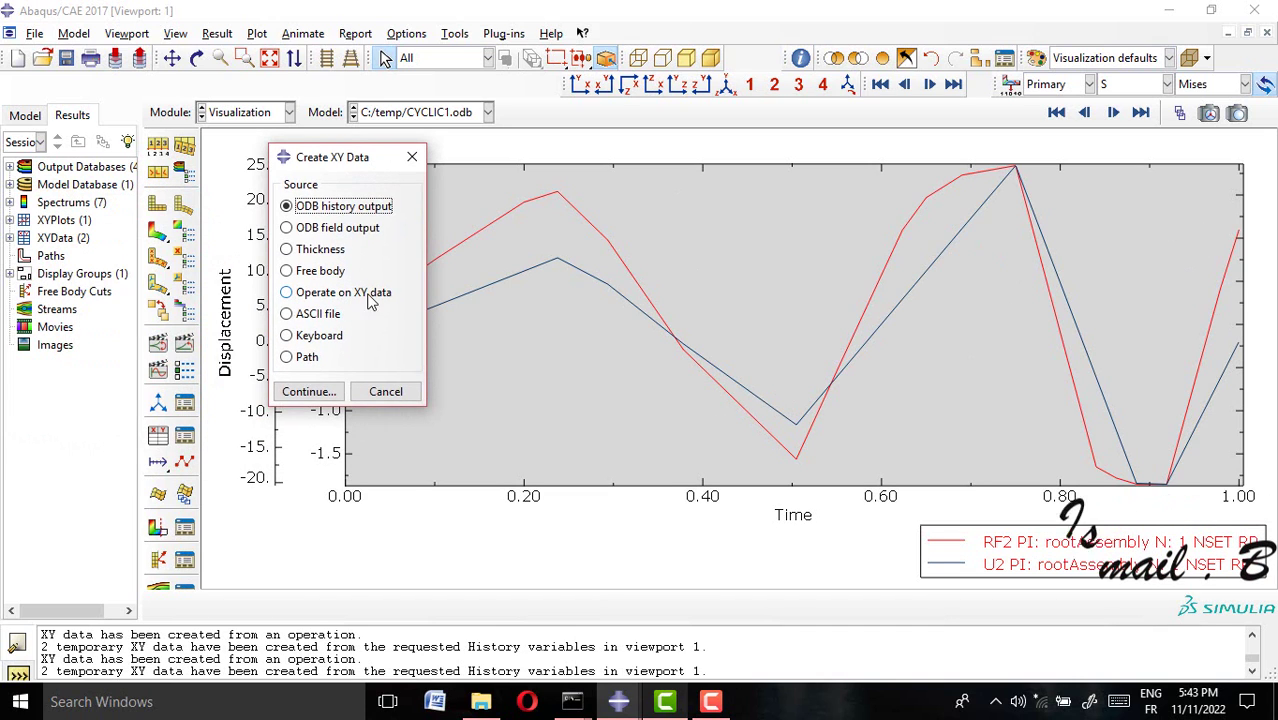
click(298, 300)
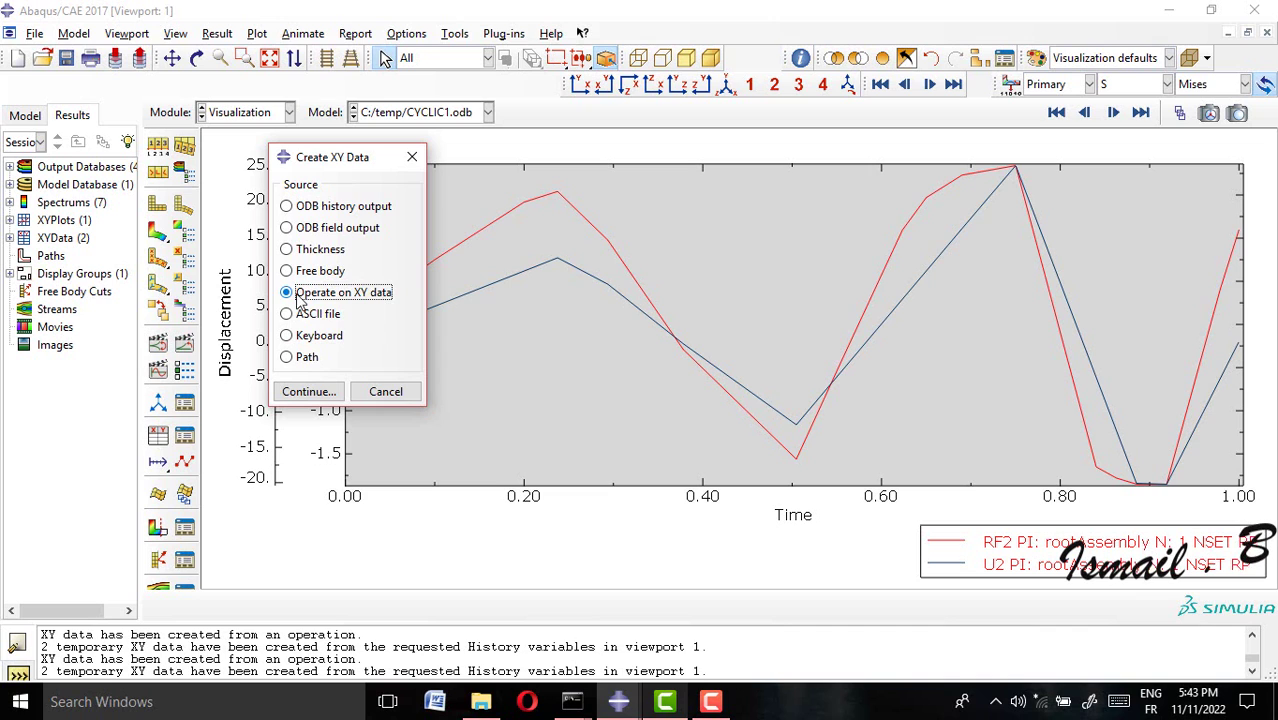
click(298, 393)
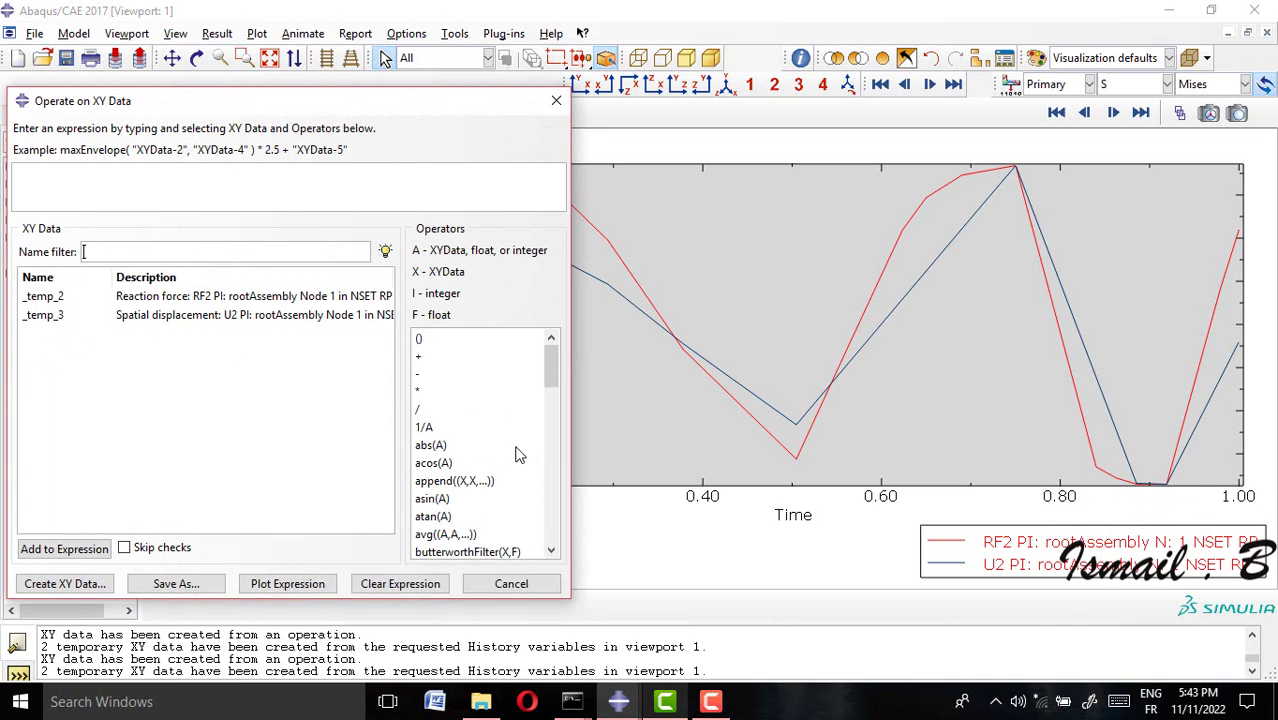
scroll(515, 453, down, 2)
click(455, 498)
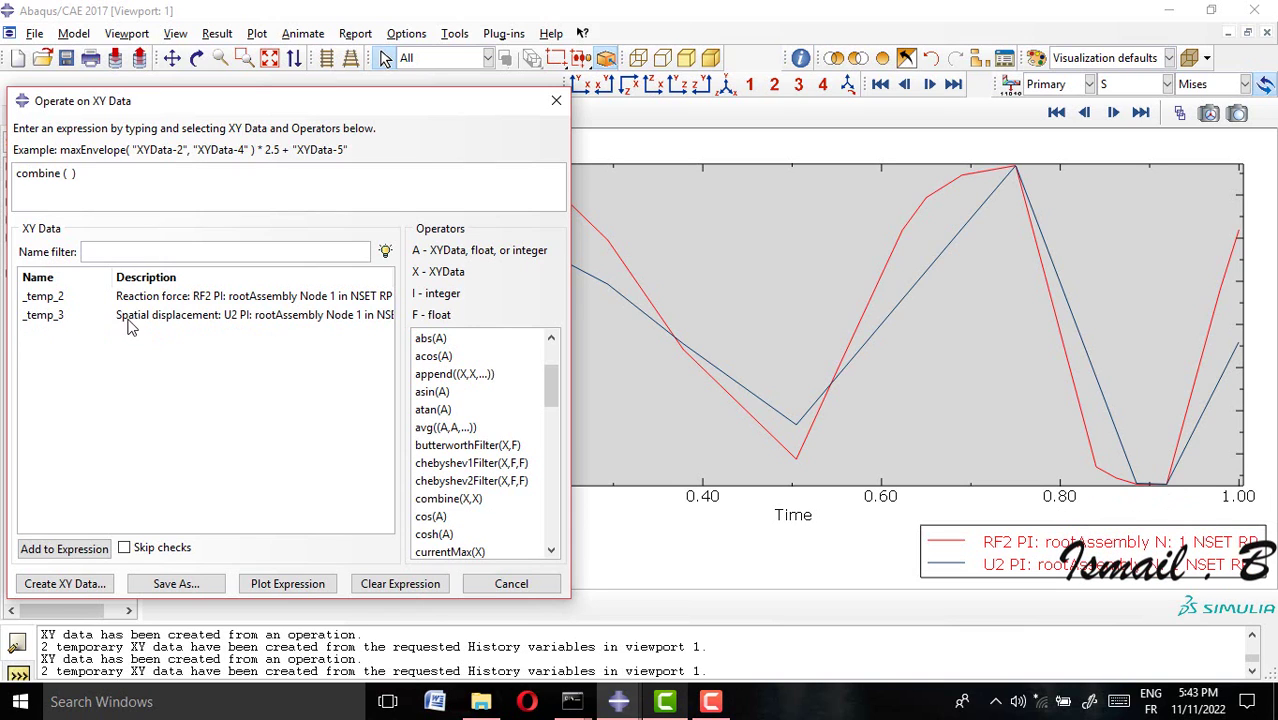
click(220, 322)
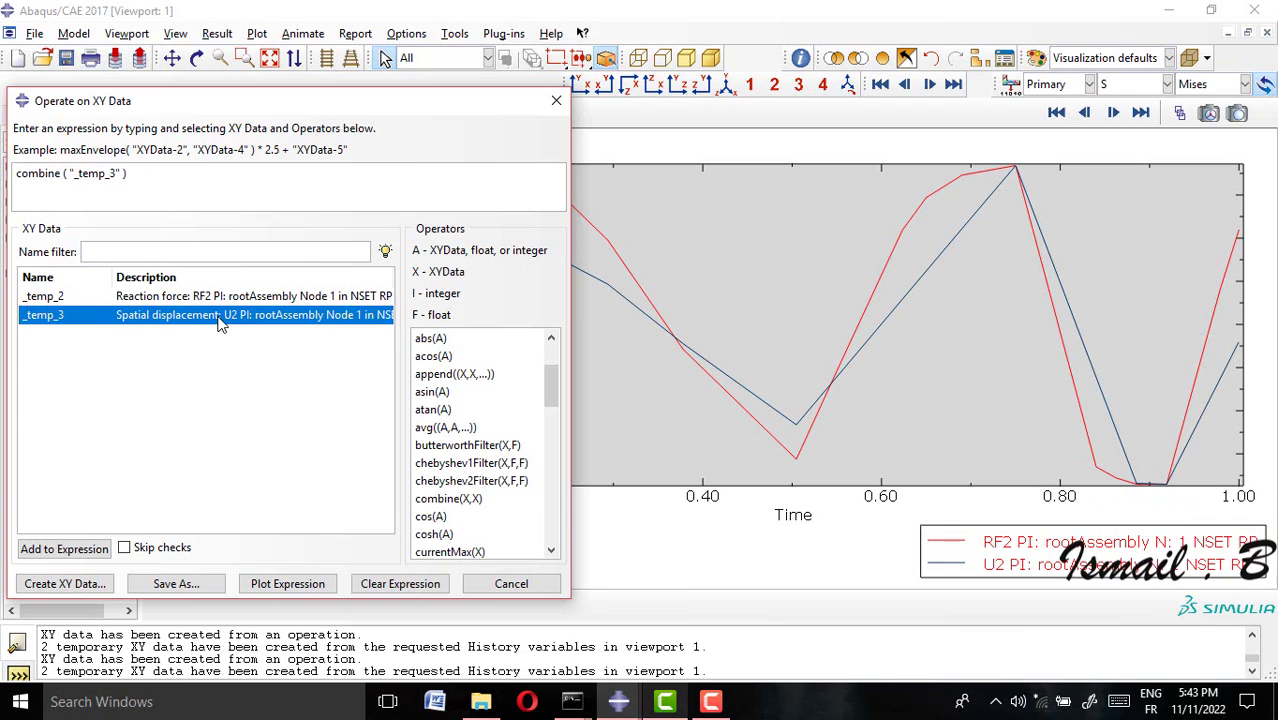
click(230, 298)
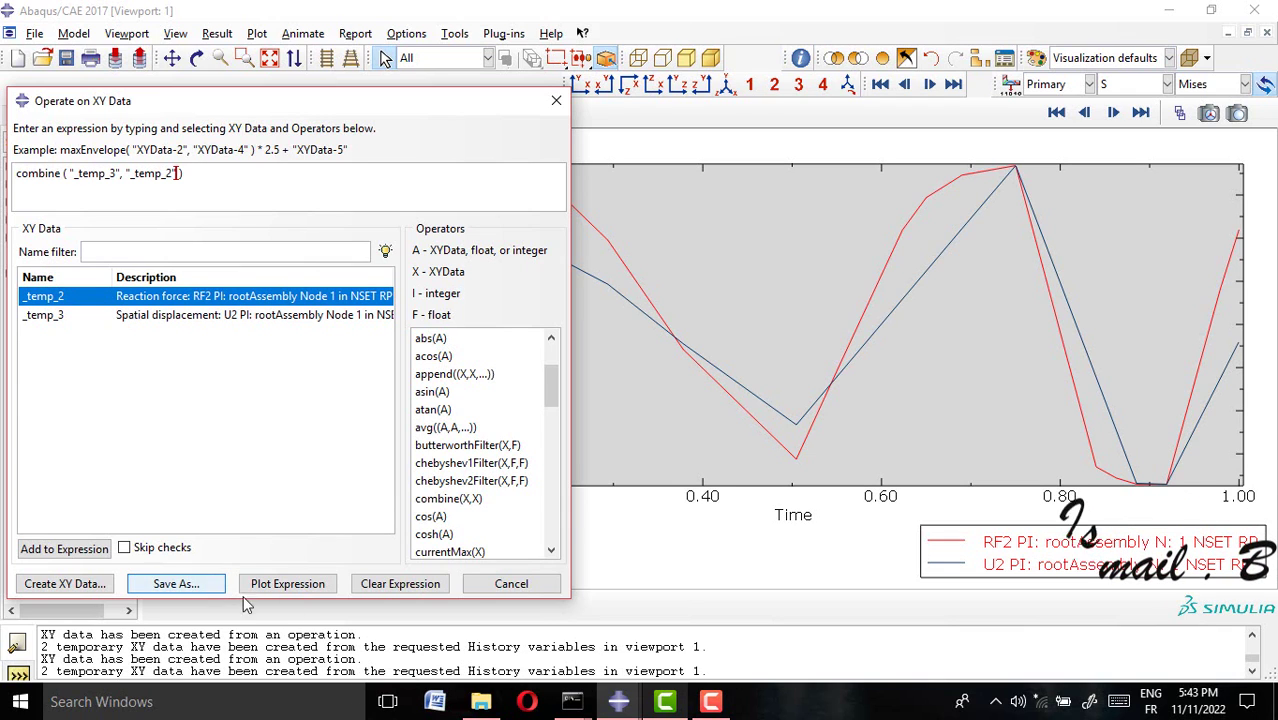
click(287, 583)
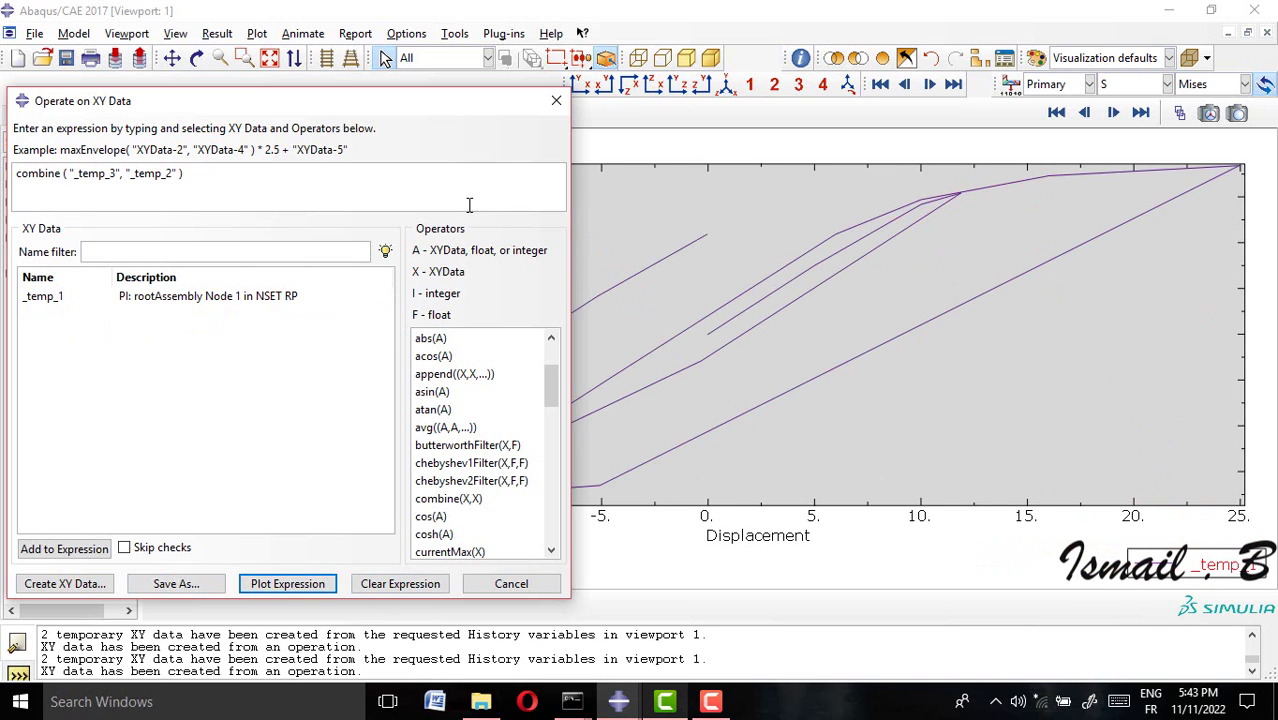
click(556, 102)
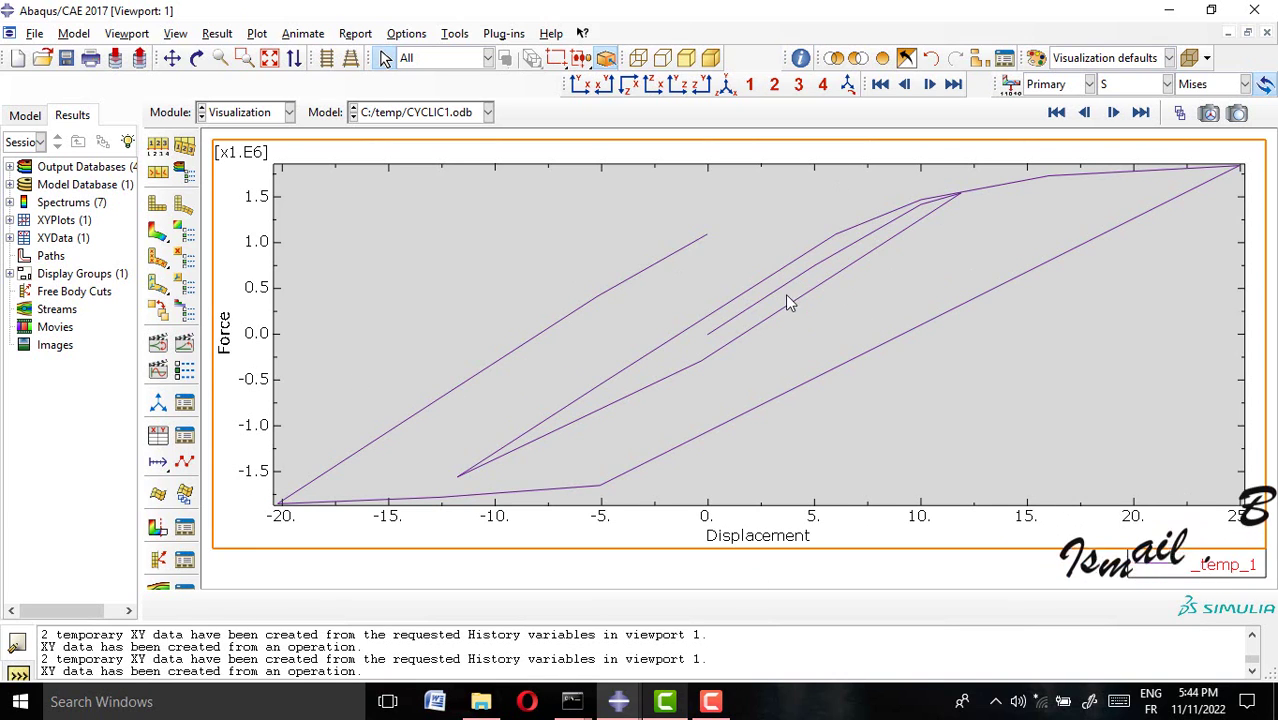
Step: Transfer the _temp_1 XY data from Abaqus/CAE to Excel with the Excel Utilities plug-in, and select the curve in the Excel chart
click(506, 35)
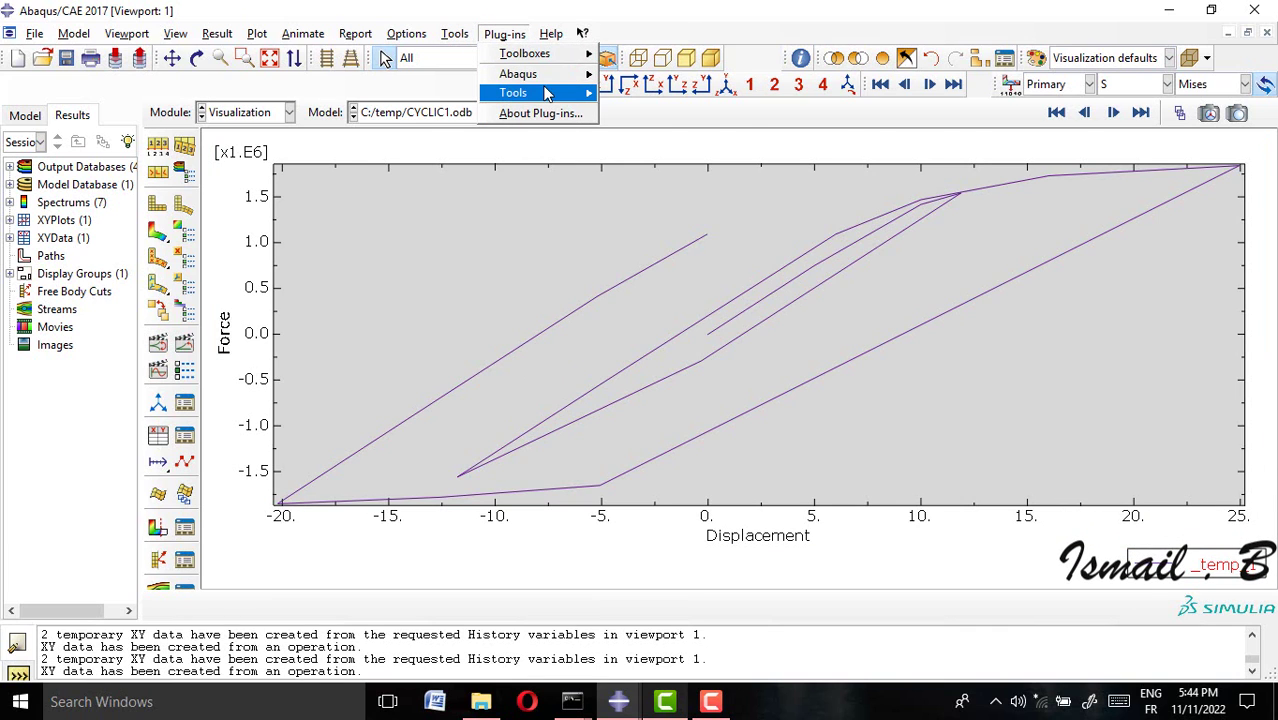
mouse_move(530, 92)
click(655, 132)
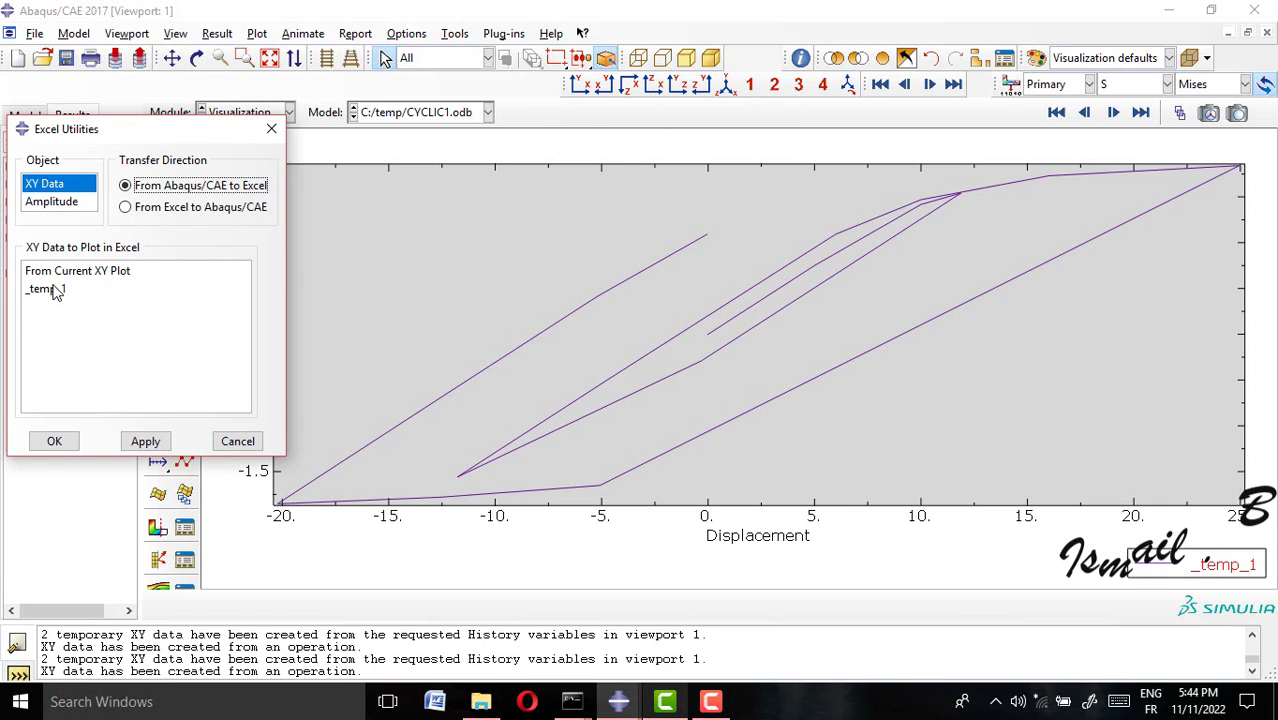
click(150, 289)
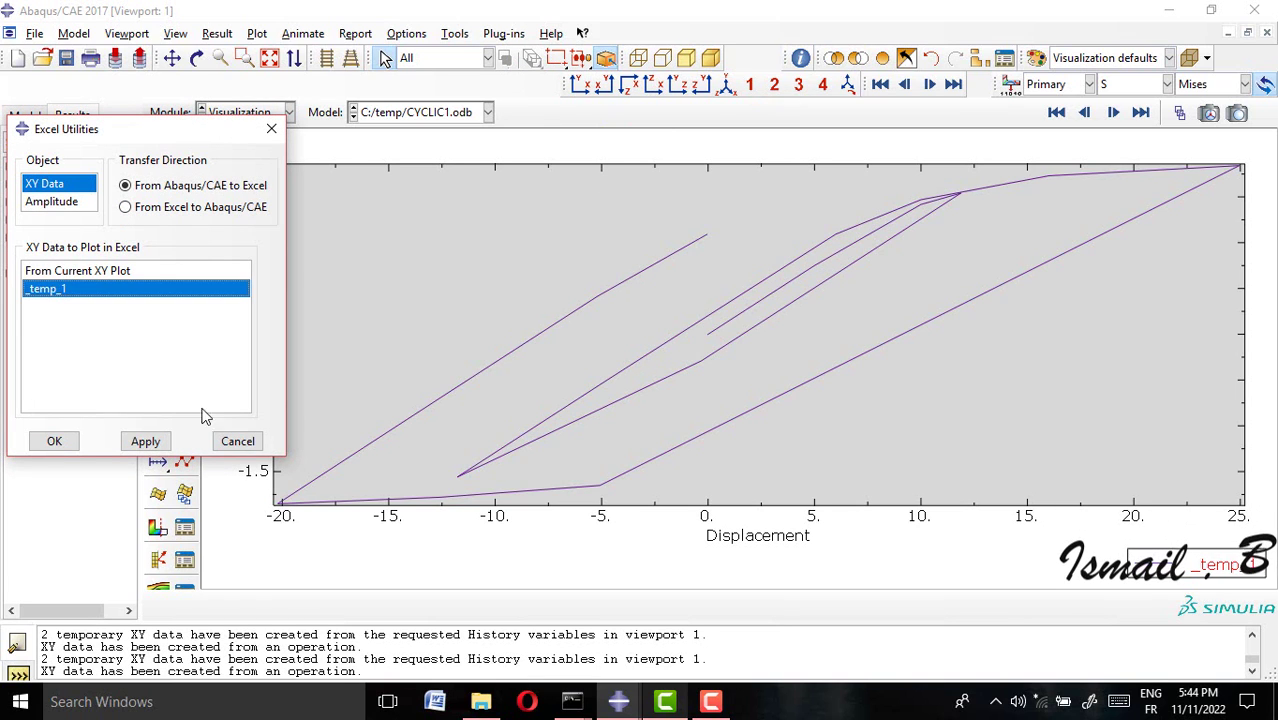
click(150, 446)
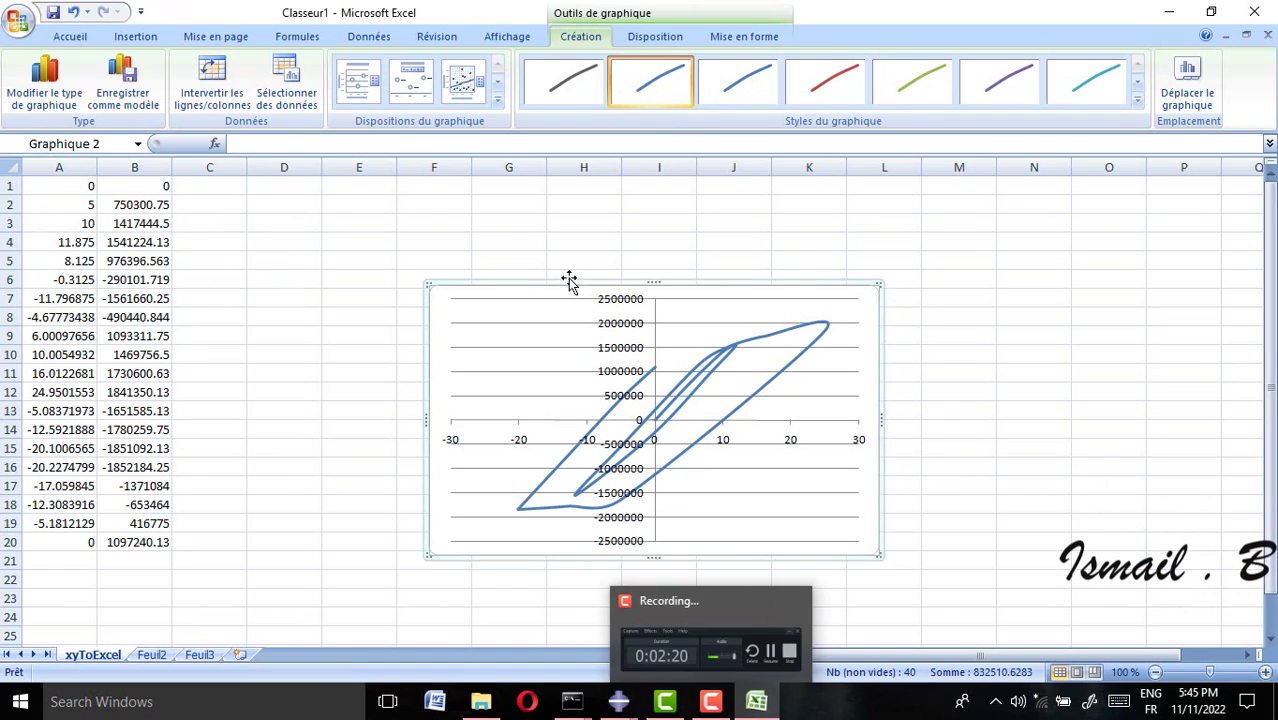
click(525, 224)
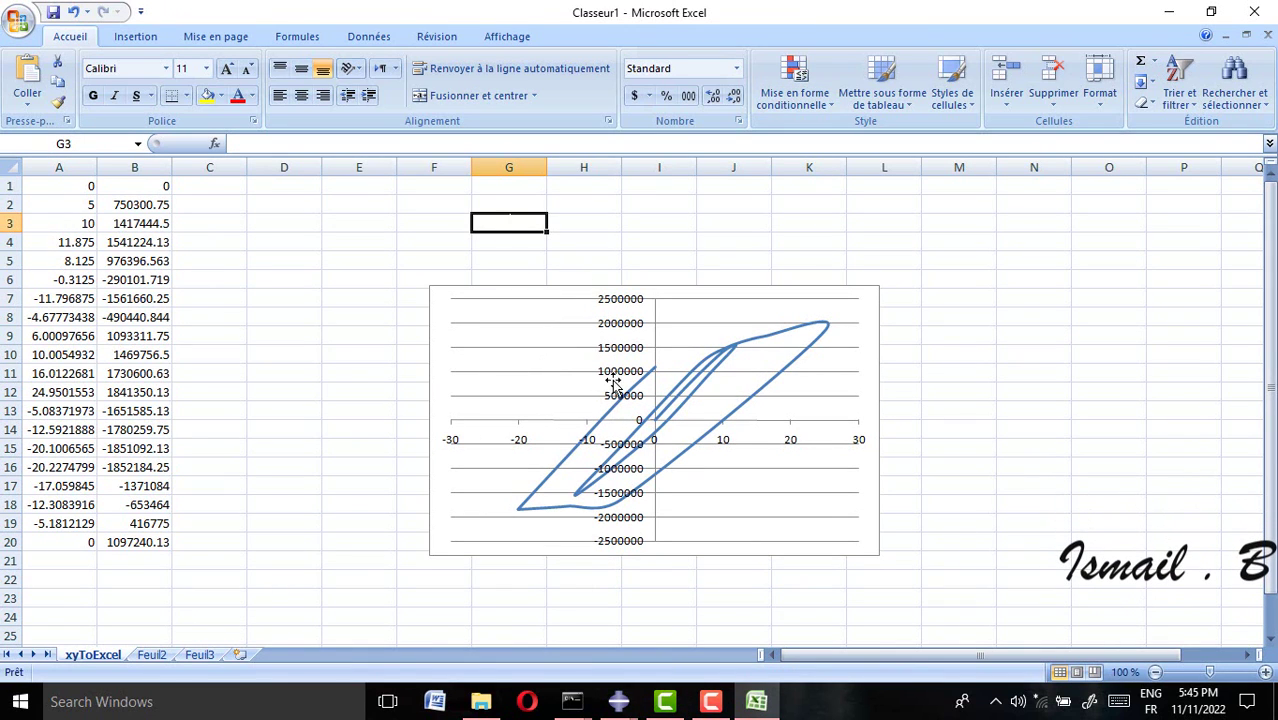
click(748, 398)
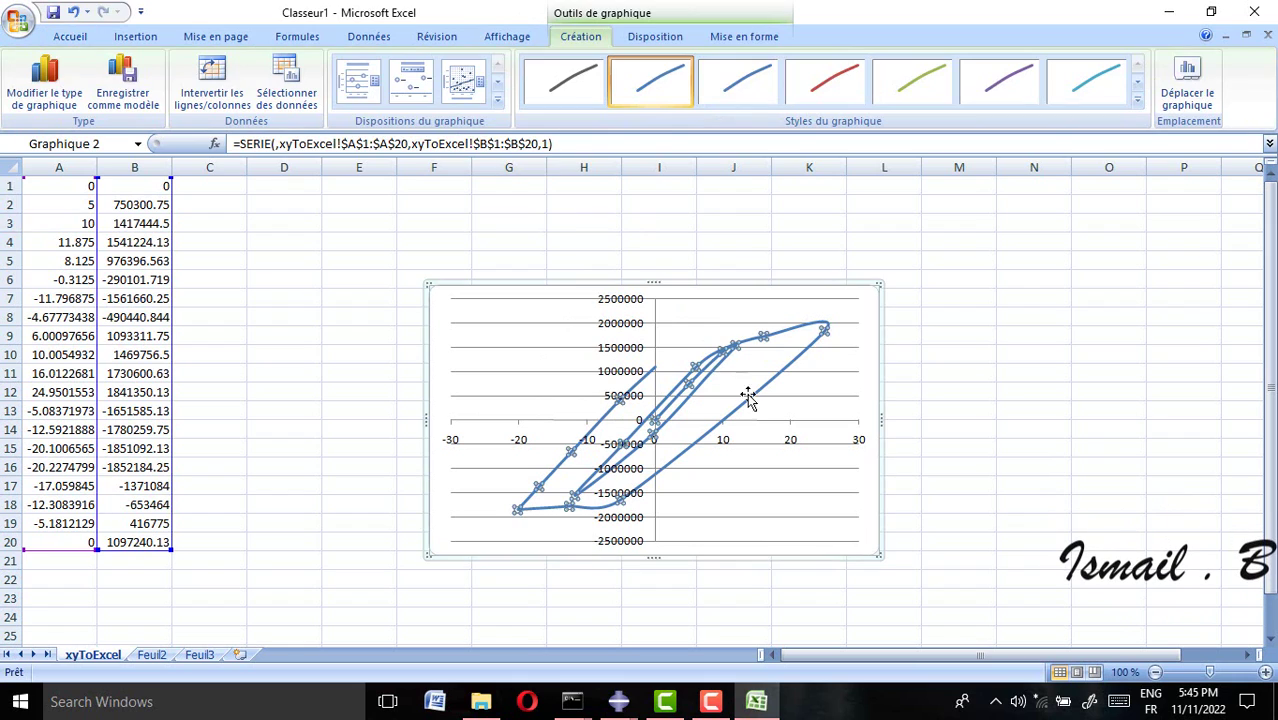